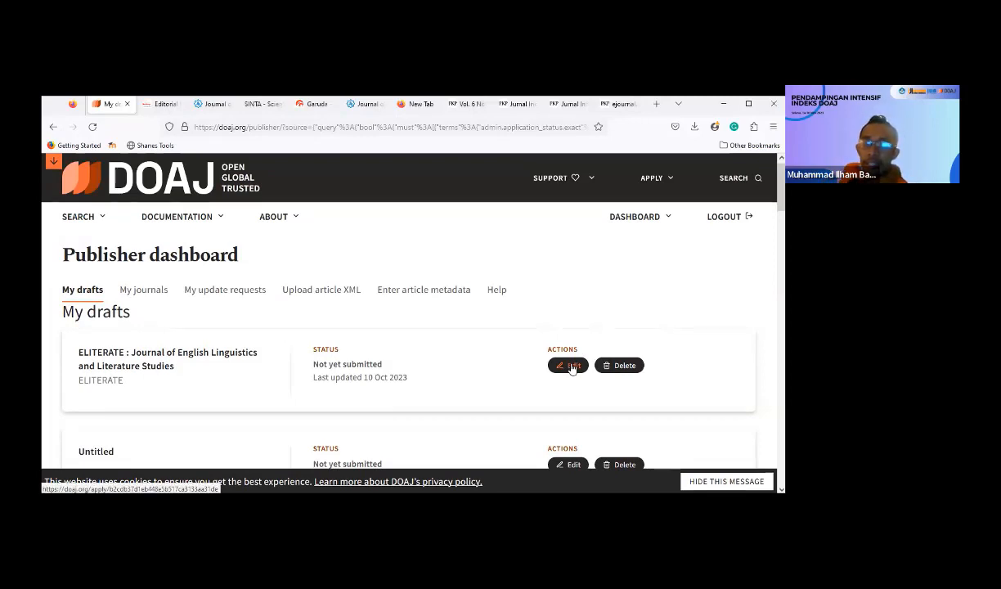
Step: Open the ELITERATE draft application for editing and review its open access compliance answers down to the open access statement link
click(572, 365)
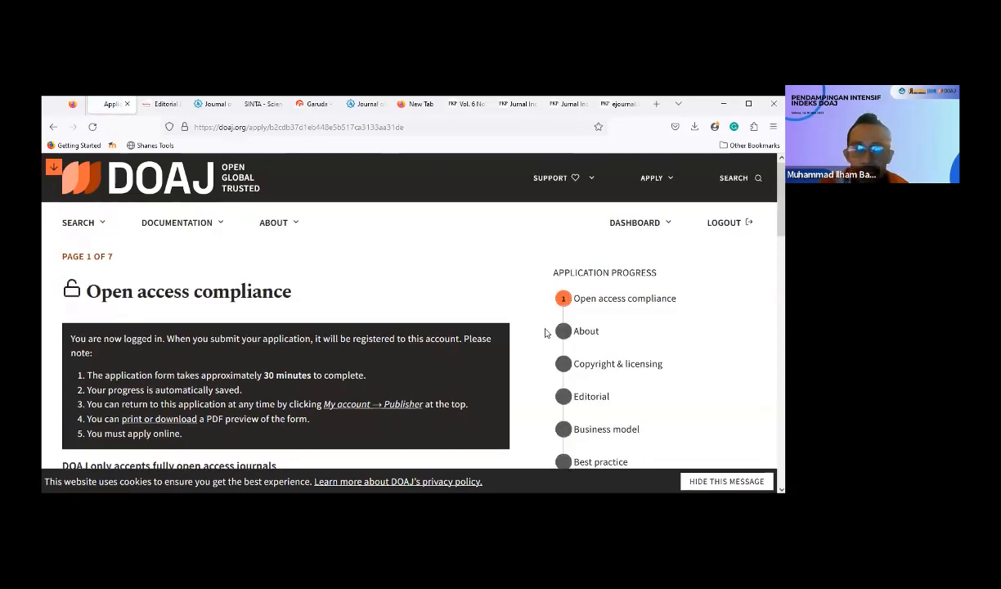
scroll(545, 333, down, 1)
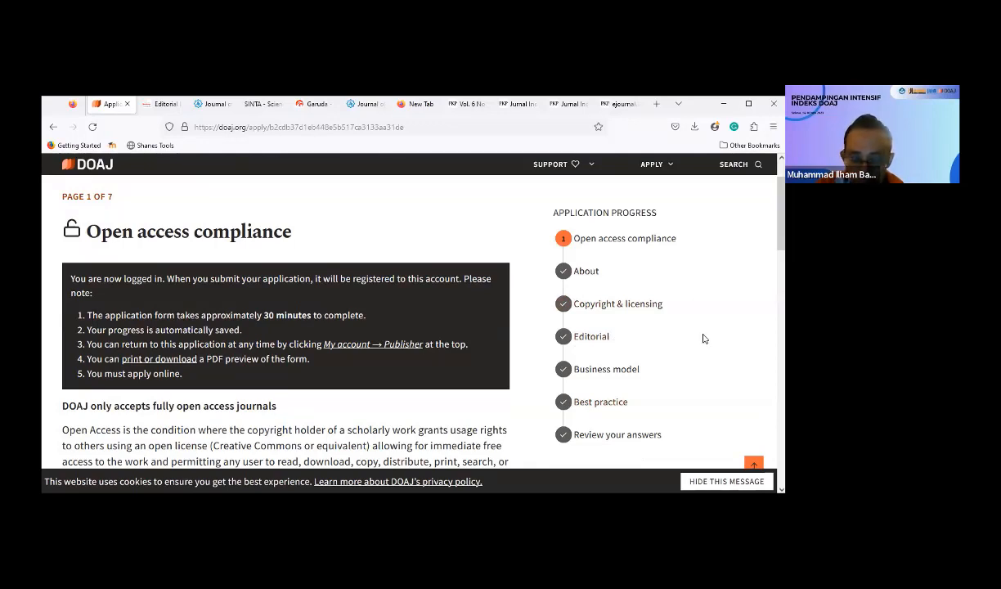
scroll(703, 338, down, 3)
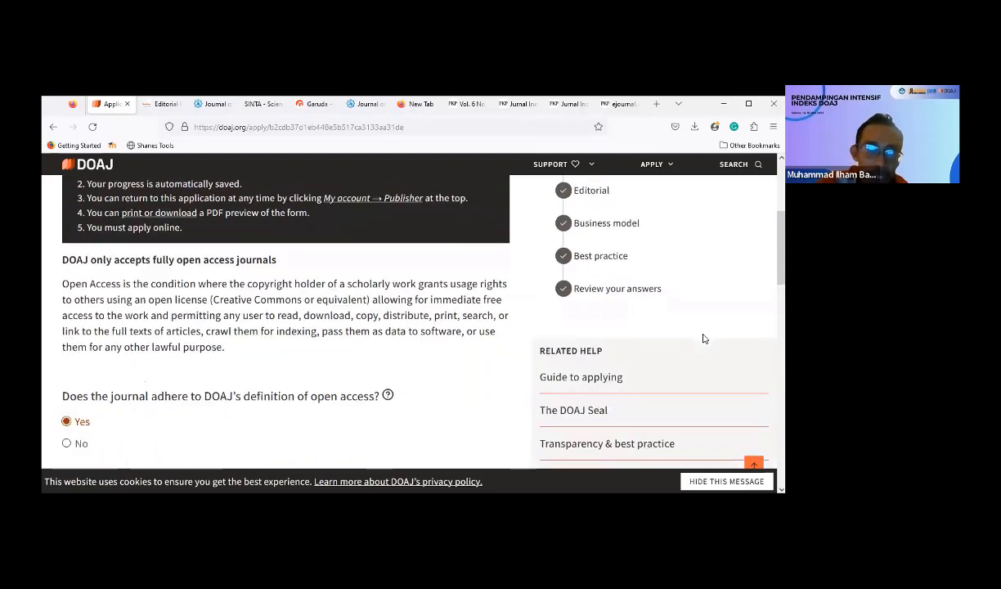
scroll(703, 338, down, 1)
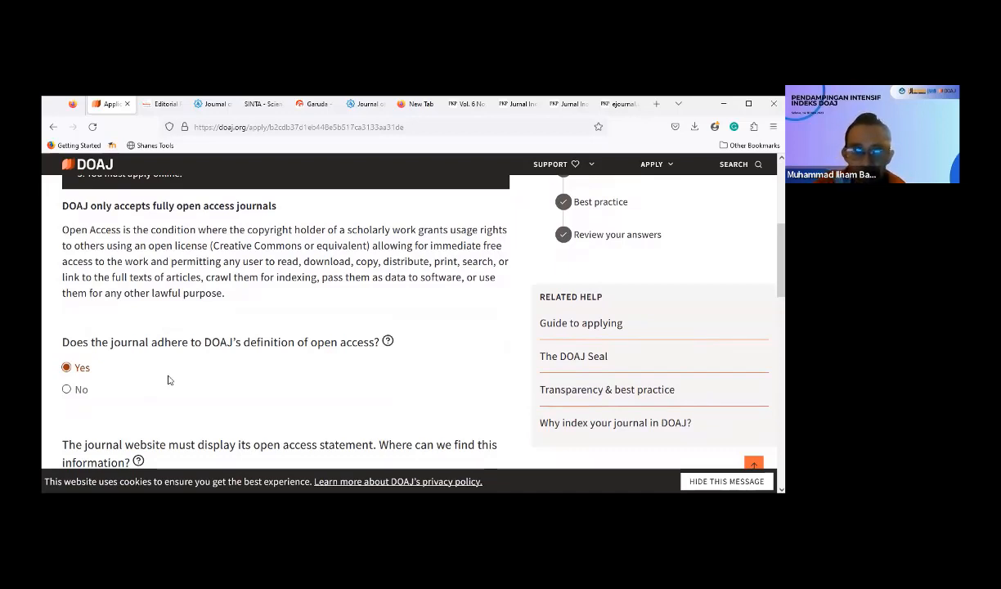
scroll(168, 379, down, 1)
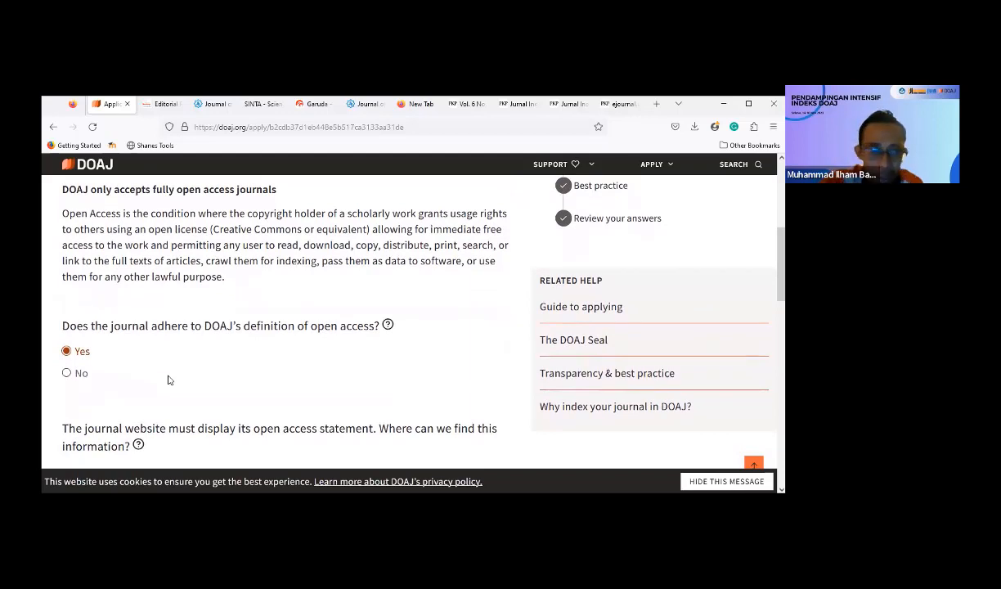
scroll(168, 380, down, 2)
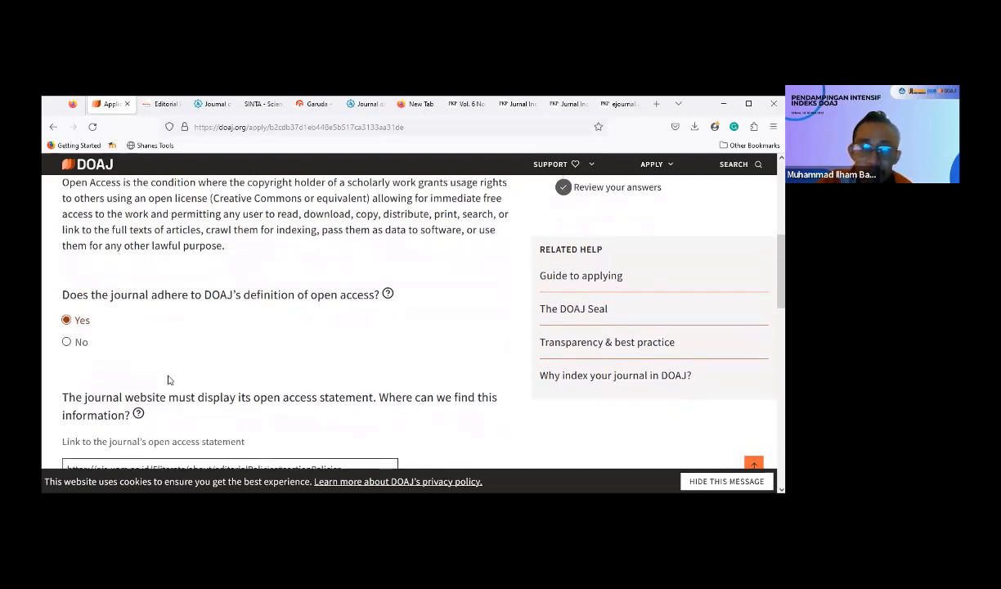
scroll(169, 379, down, 4)
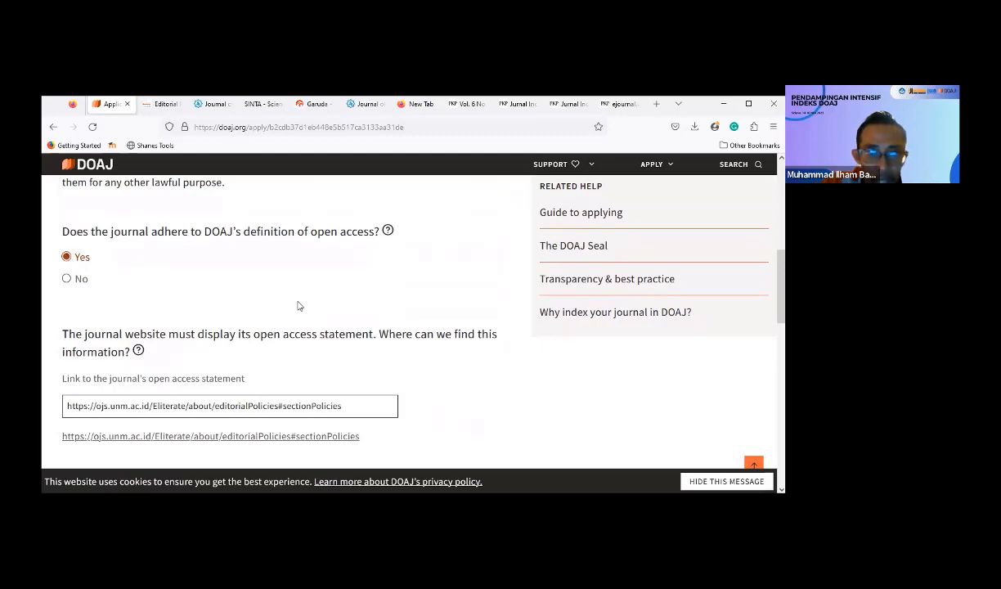
scroll(298, 304, down, 1)
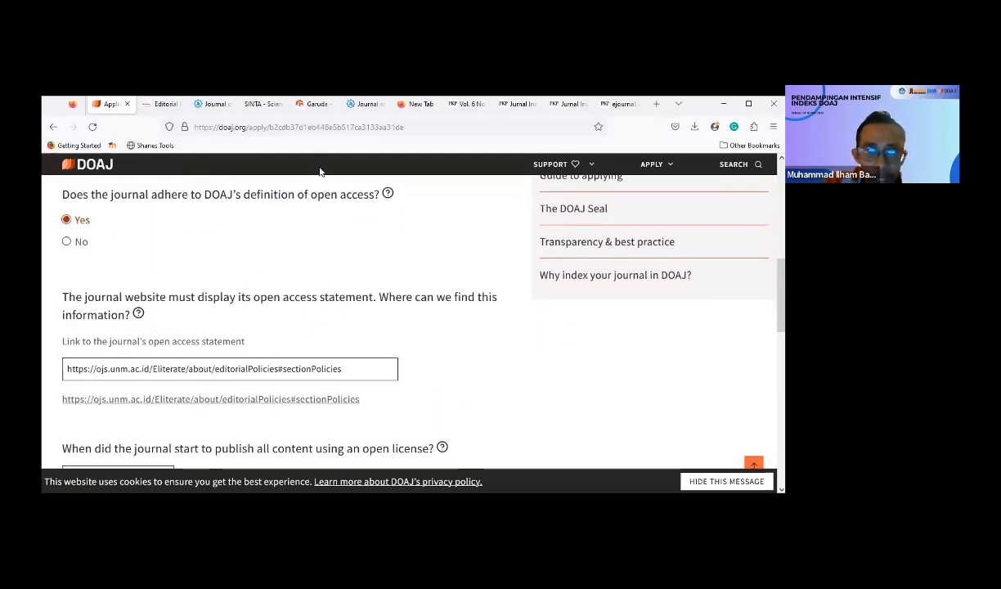
Step: Switch to the Journal of Islam and Science website, open its Copyright and License page and select that page's web address
click(363, 103)
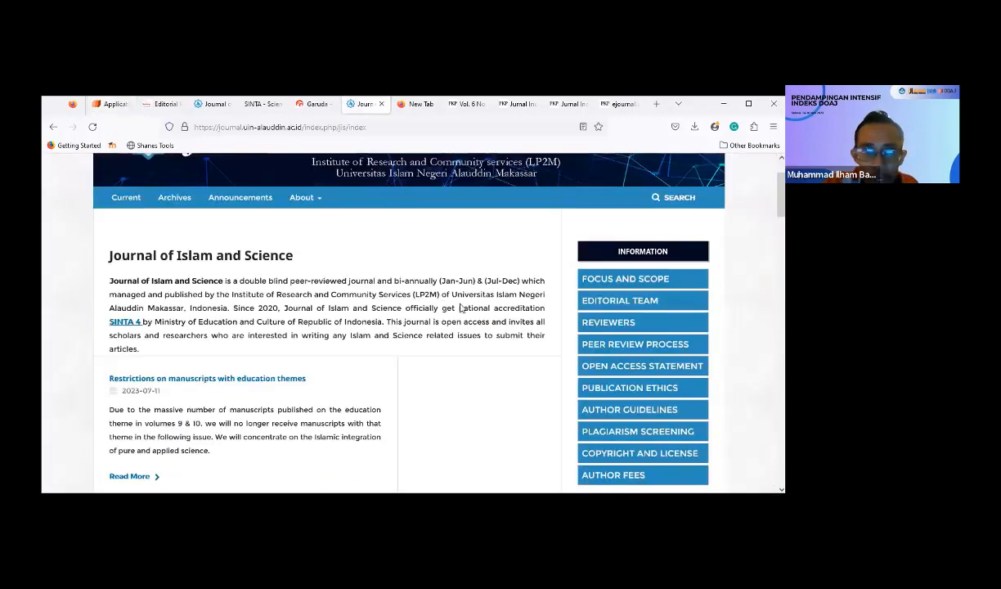
scroll(461, 308, up, 2)
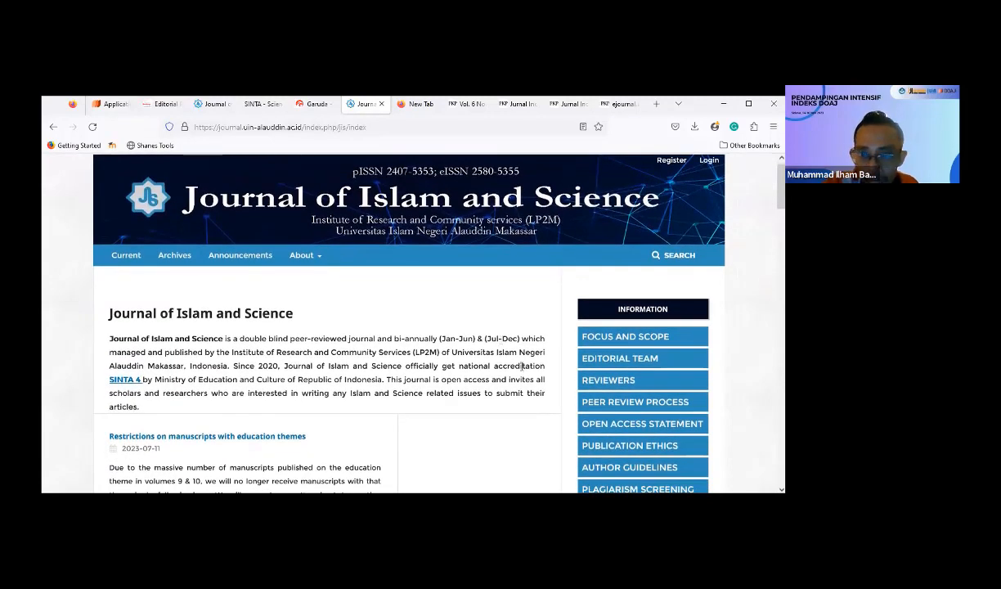
scroll(522, 370, down, 1)
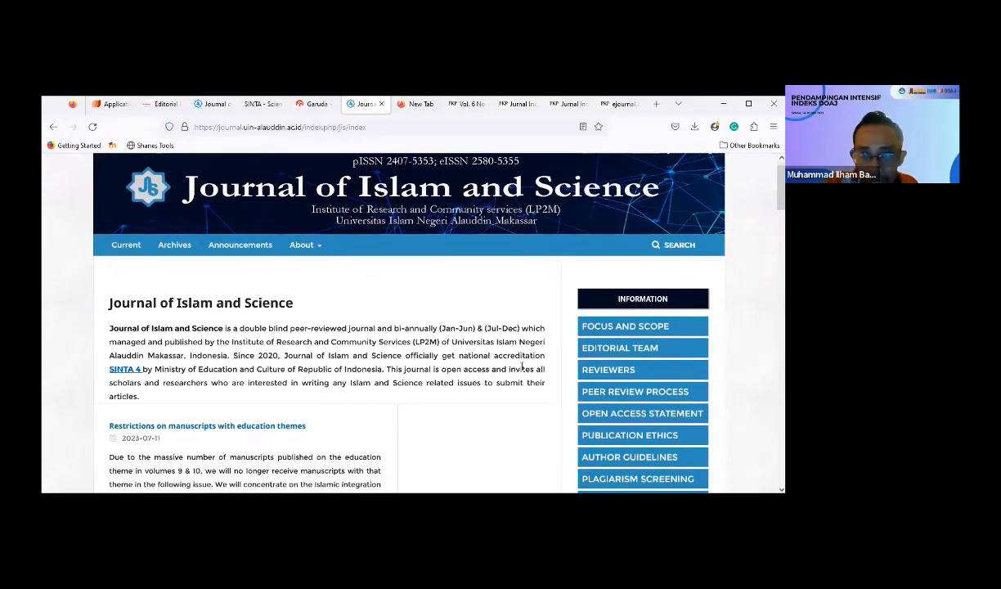
scroll(522, 370, down, 2)
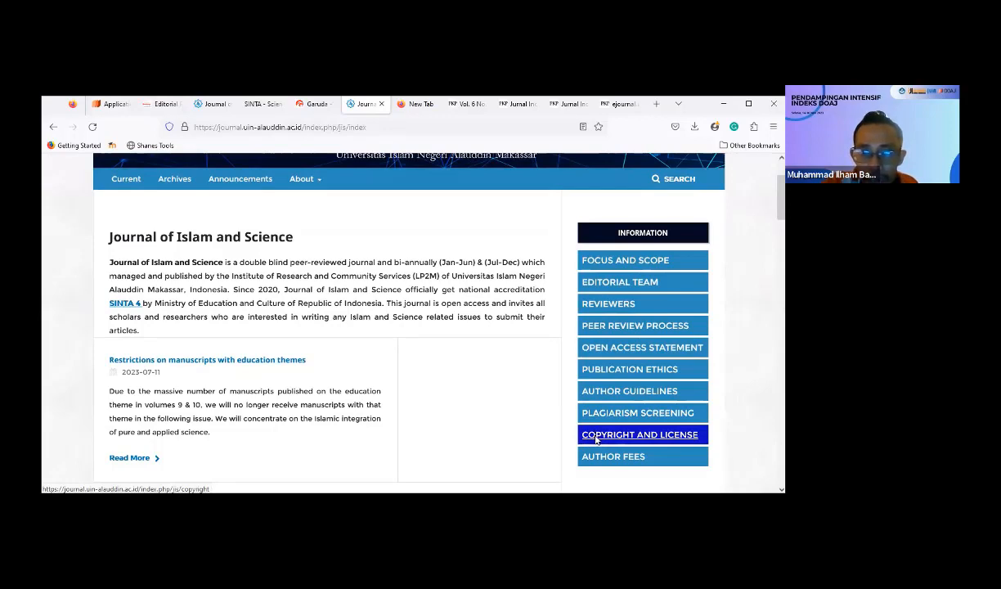
click(605, 440)
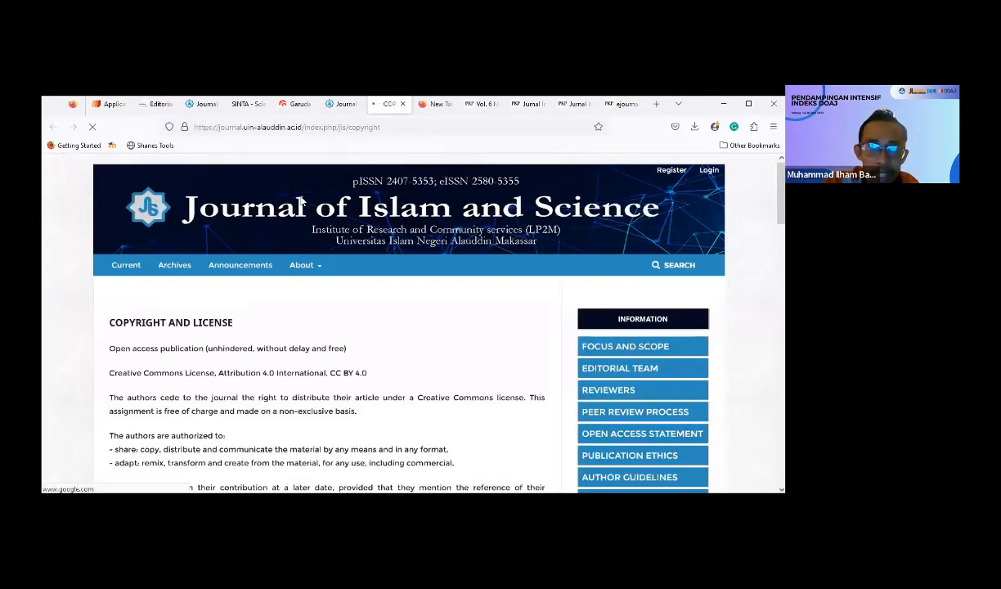
scroll(300, 202, down, 2)
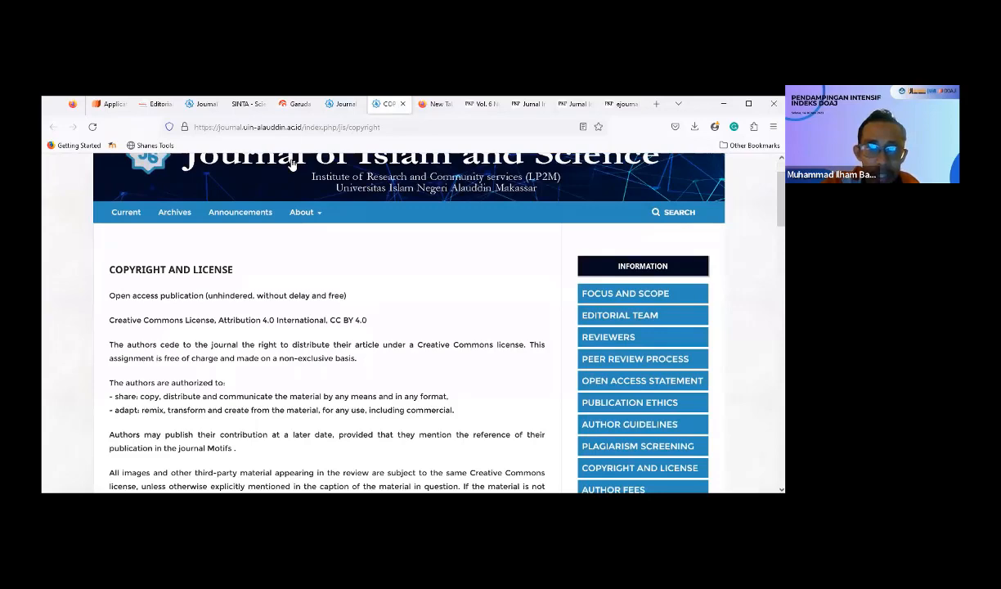
key(ctrl+l)
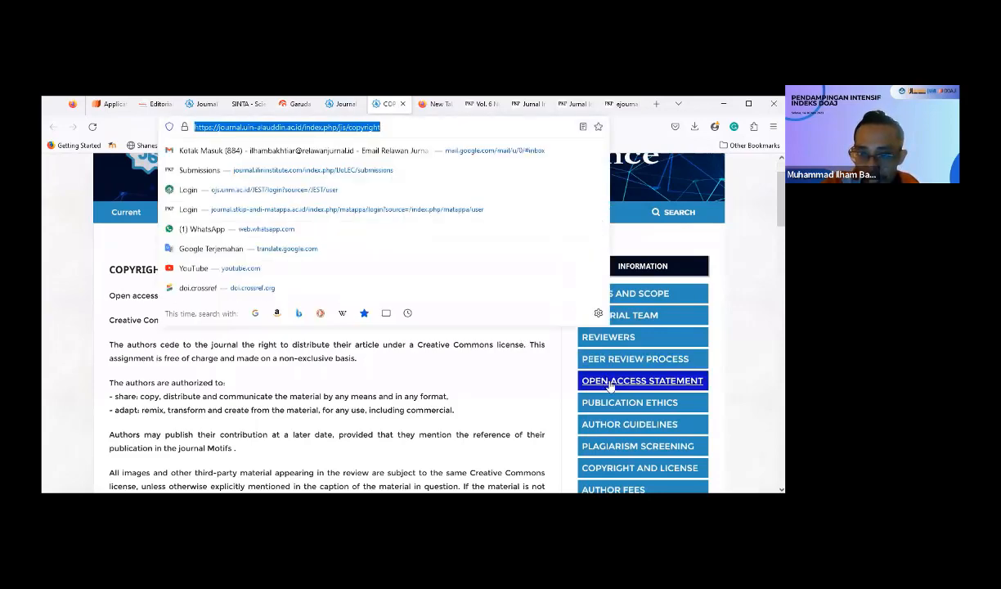
click(609, 383)
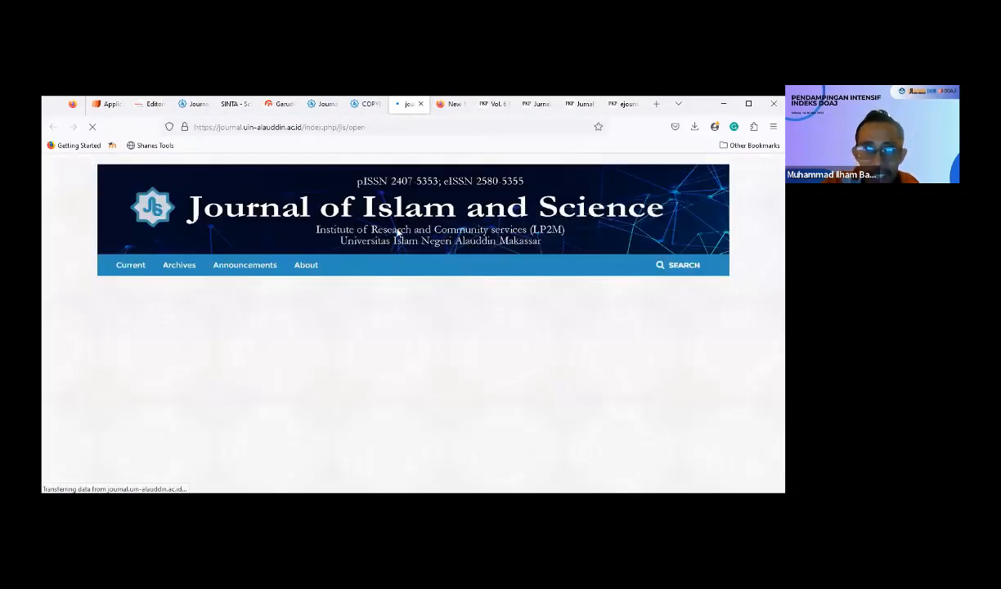
key(ctrl+l)
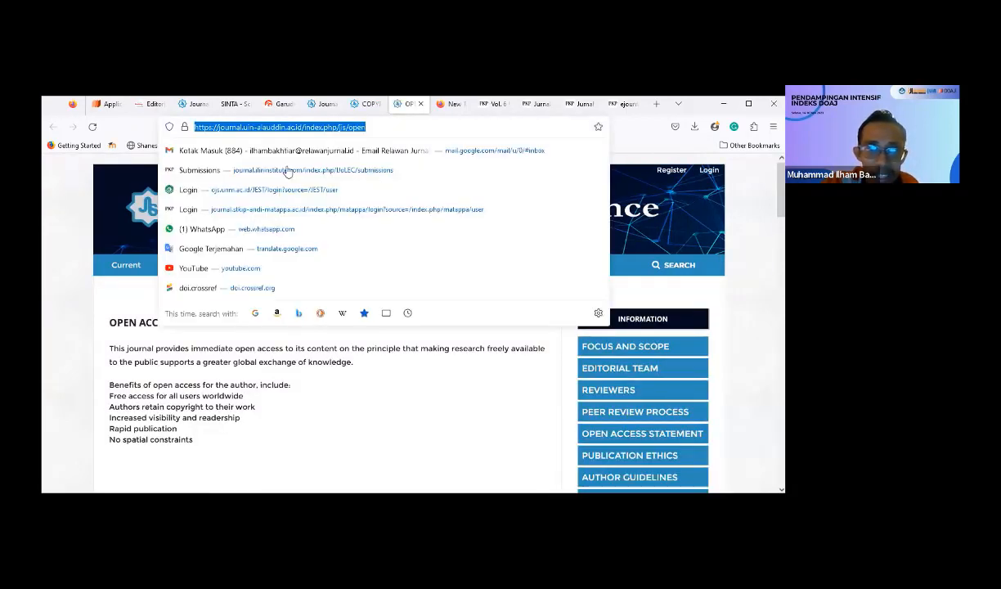
right_click(256, 130)
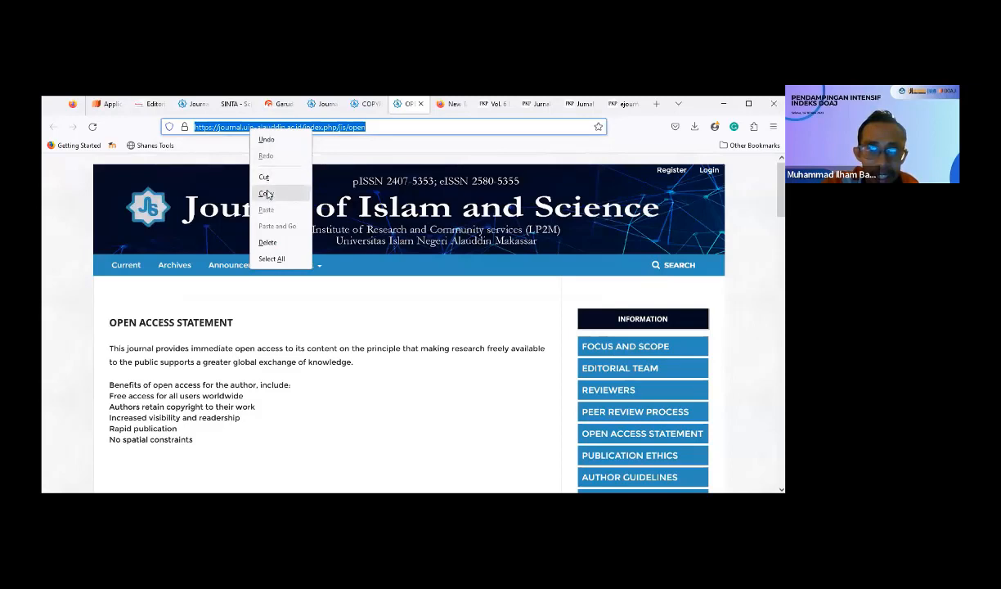
click(287, 184)
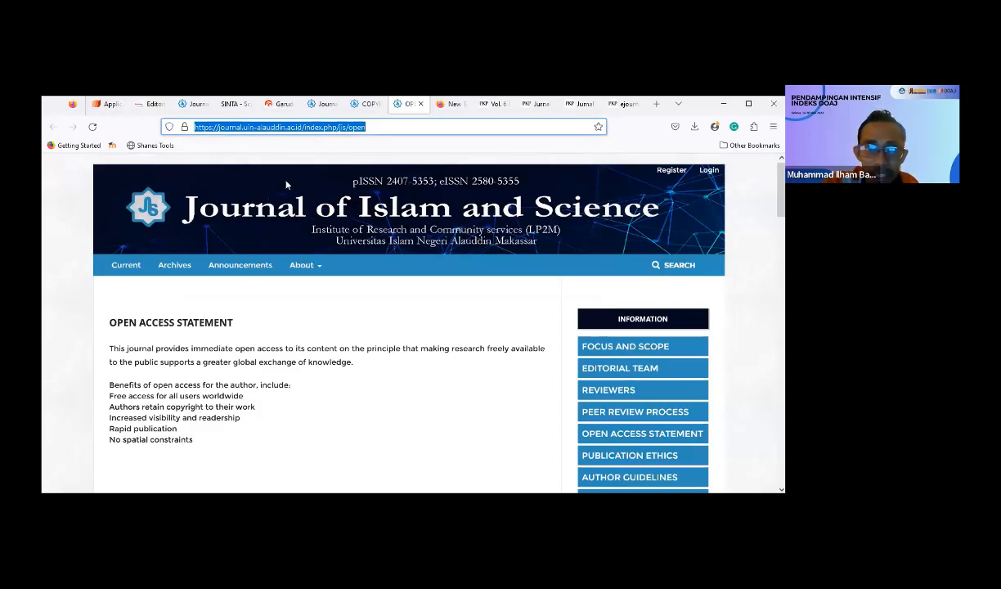
click(107, 104)
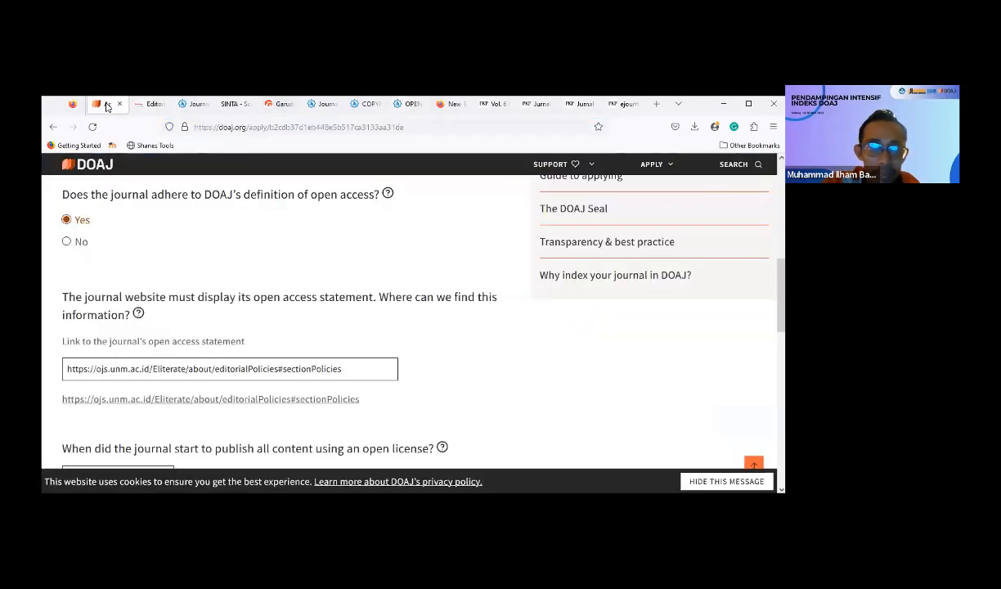
drag(349, 367, 61, 367)
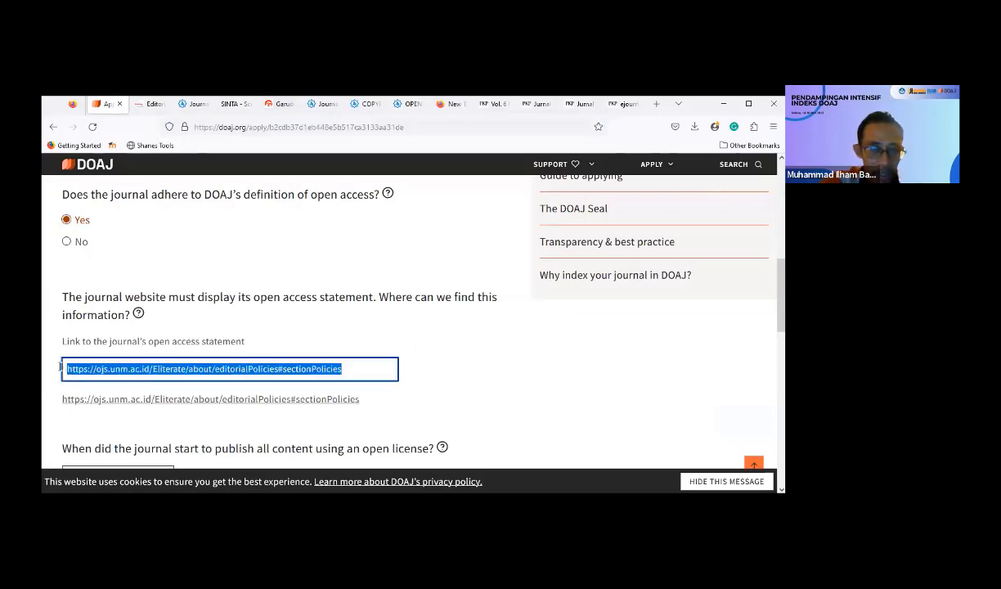
key(ctrl+v)
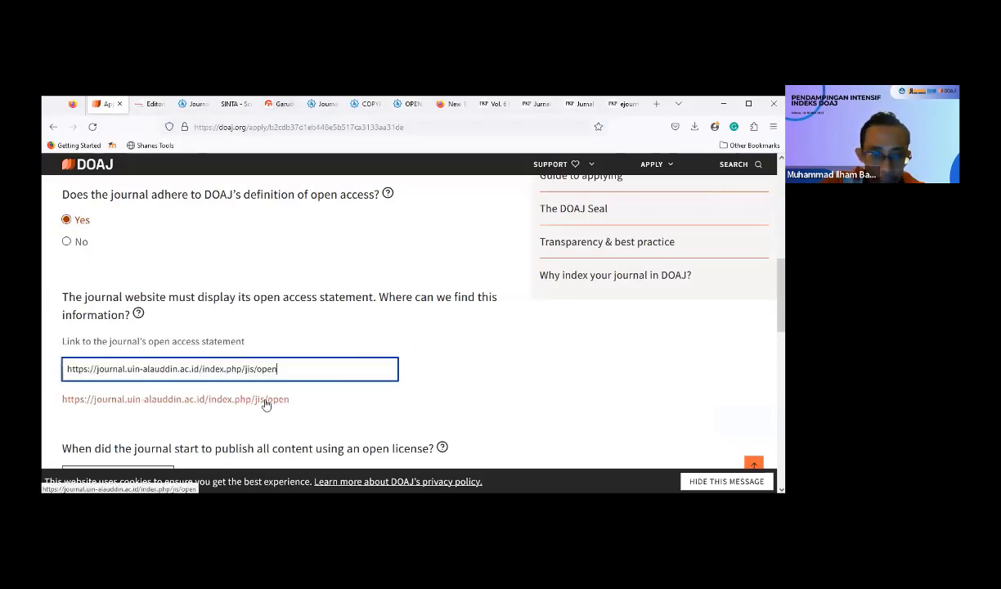
click(320, 402)
Step: Keep 2021 as the year the journal started using an open license and continue to the About the journal page
scroll(320, 402, down, 2)
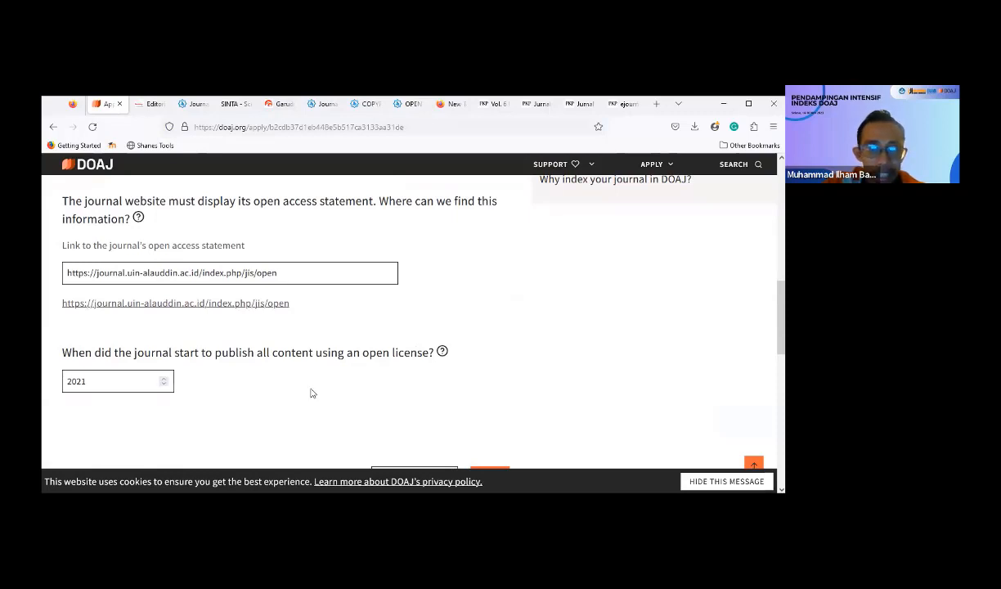
click(104, 378)
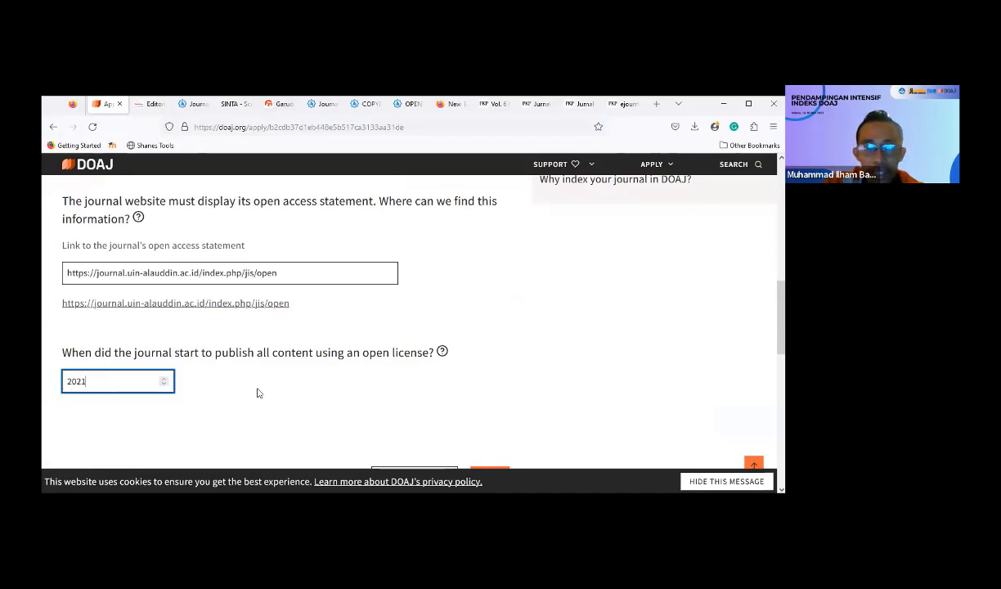
scroll(257, 394, down, 2)
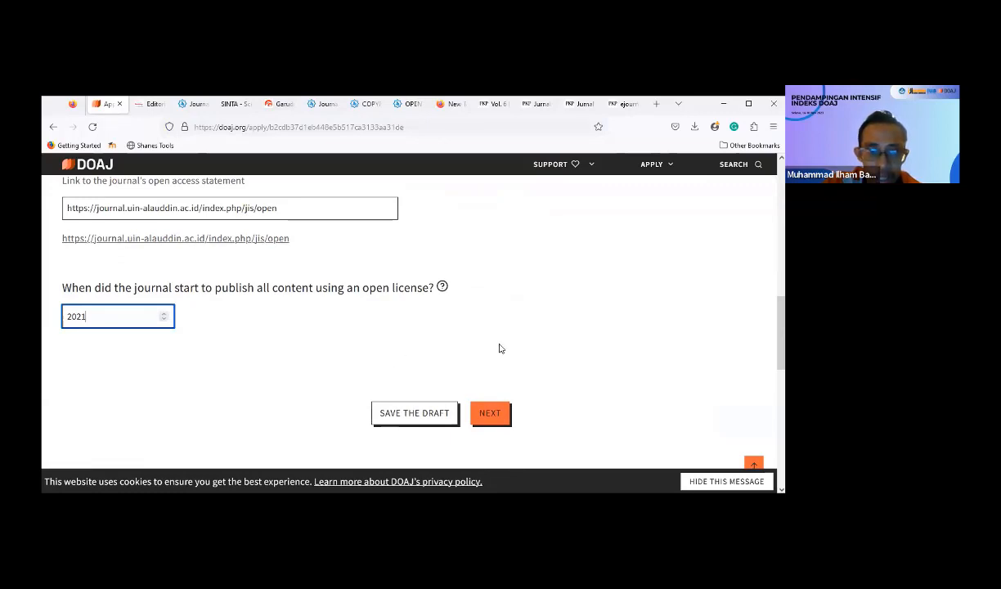
click(490, 413)
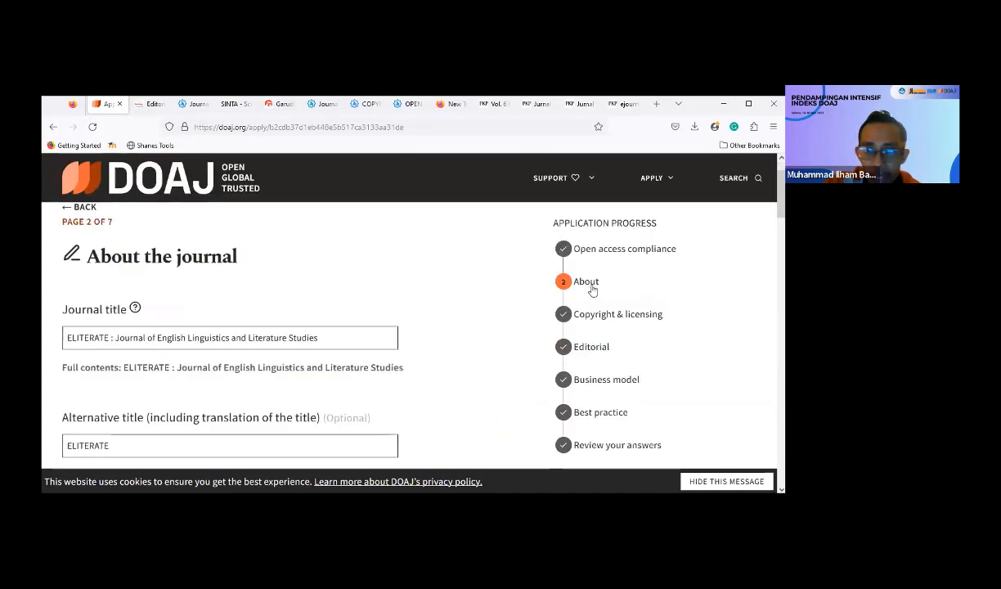
Step: Replace the journal title in the DOAJ application with "Journal of Islam and Science", copied from the journal's homepage
scroll(390, 329, down, 1)
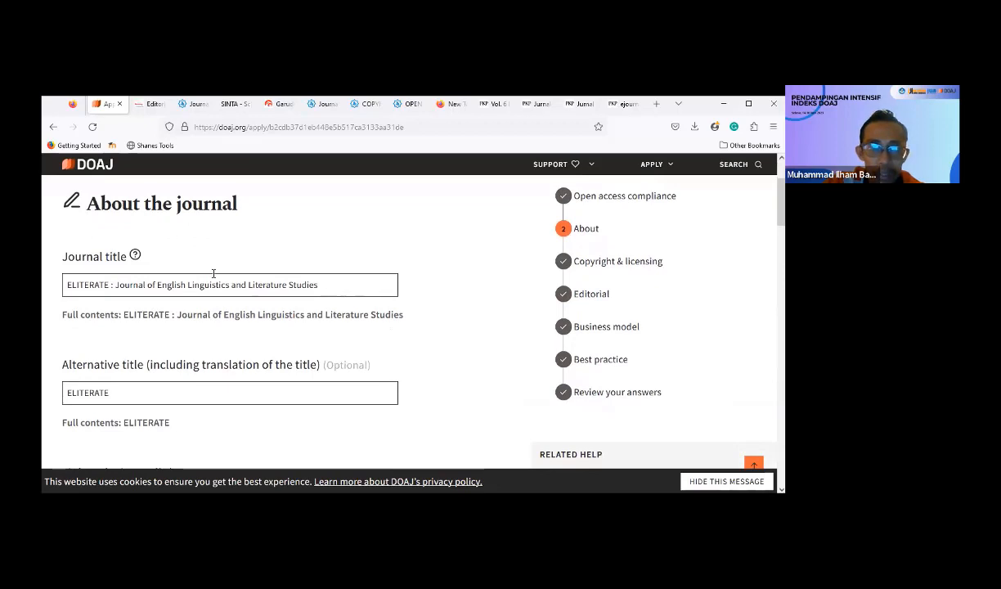
click(316, 103)
drag(293, 237, 108, 238)
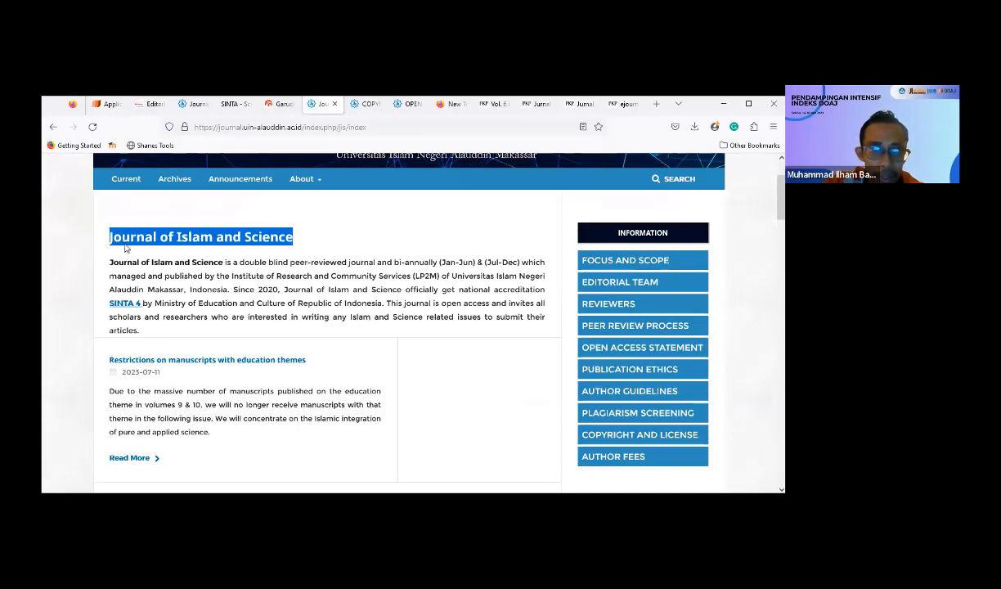
right_click(128, 245)
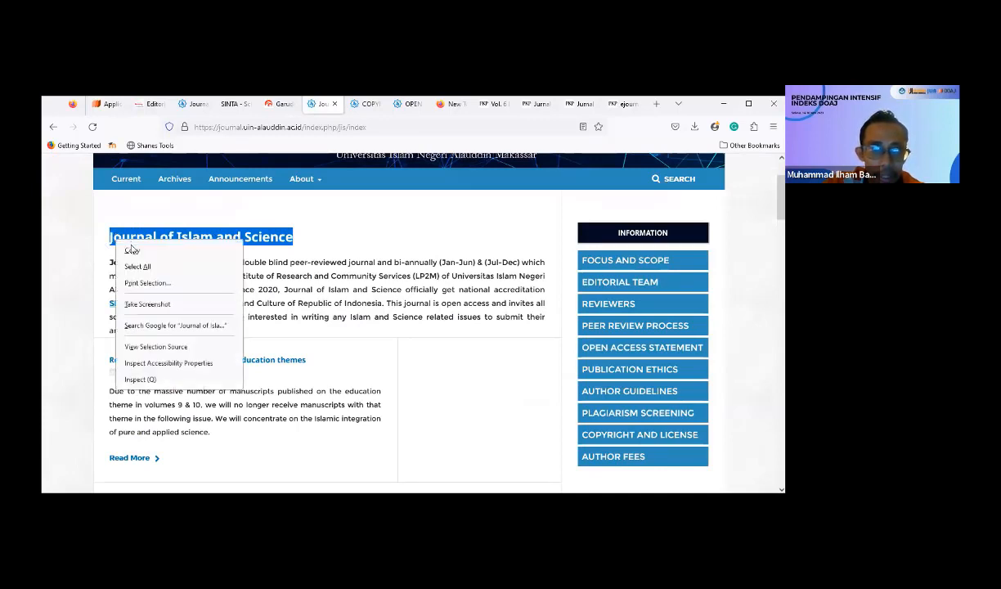
click(131, 251)
click(110, 104)
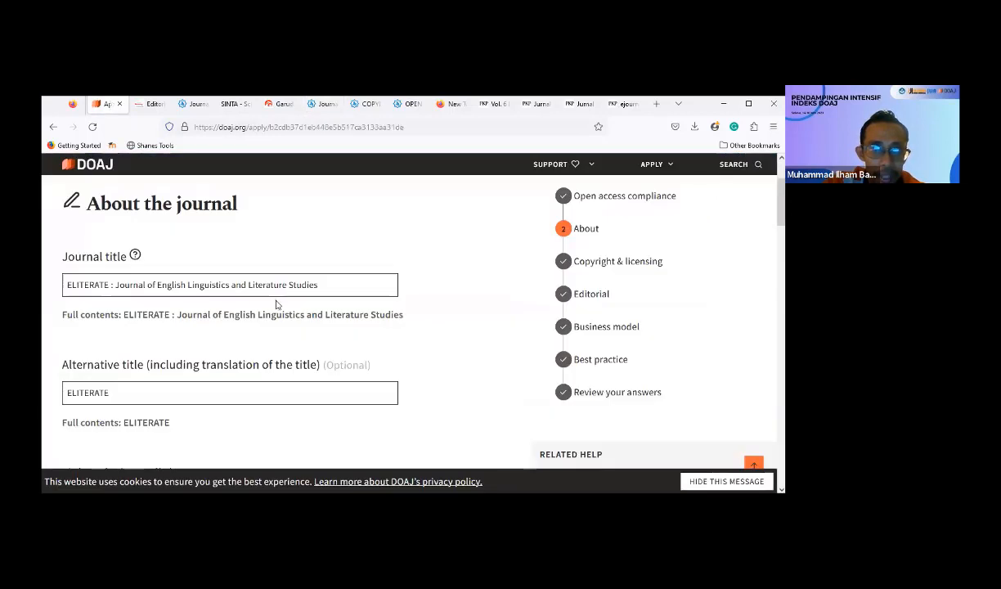
drag(321, 285, 46, 274)
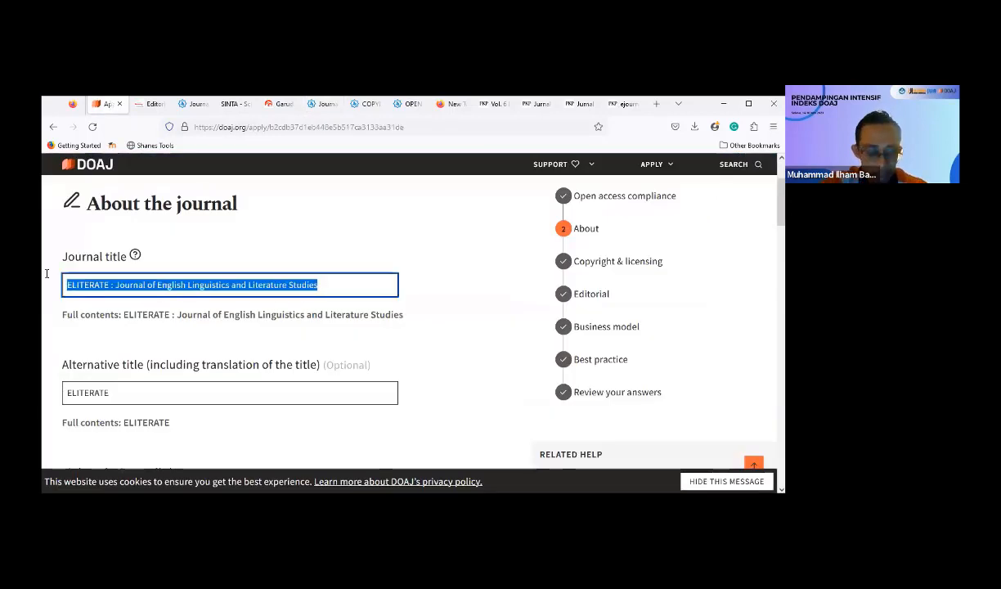
key(ctrl+v)
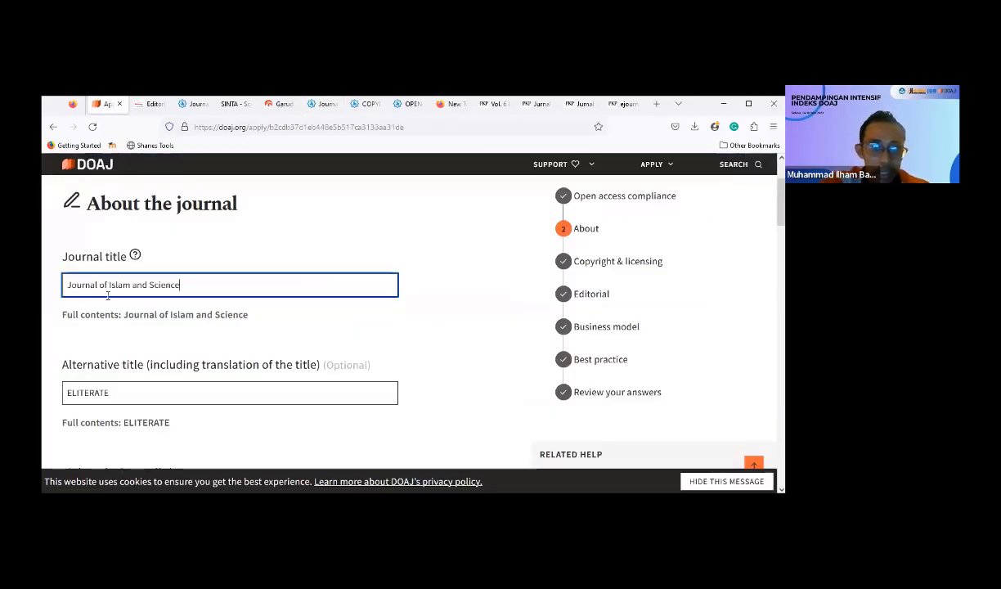
click(139, 345)
Step: Replace the journal's alternative title in the application with "JoSAC"
scroll(139, 343, down, 1)
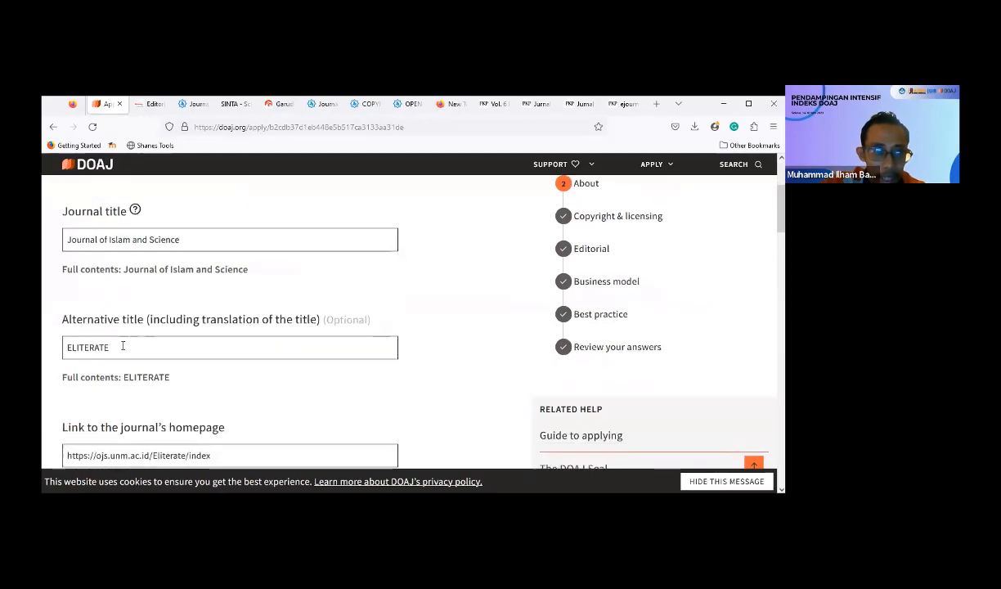
drag(110, 347, 50, 346)
scroll(50, 347, down, 1)
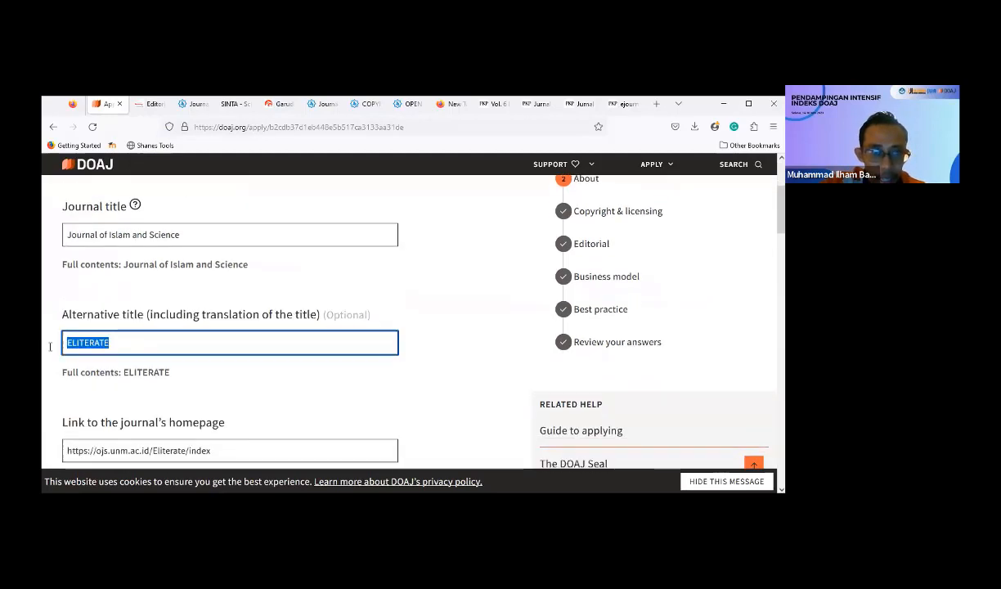
scroll(49, 351, down, 1)
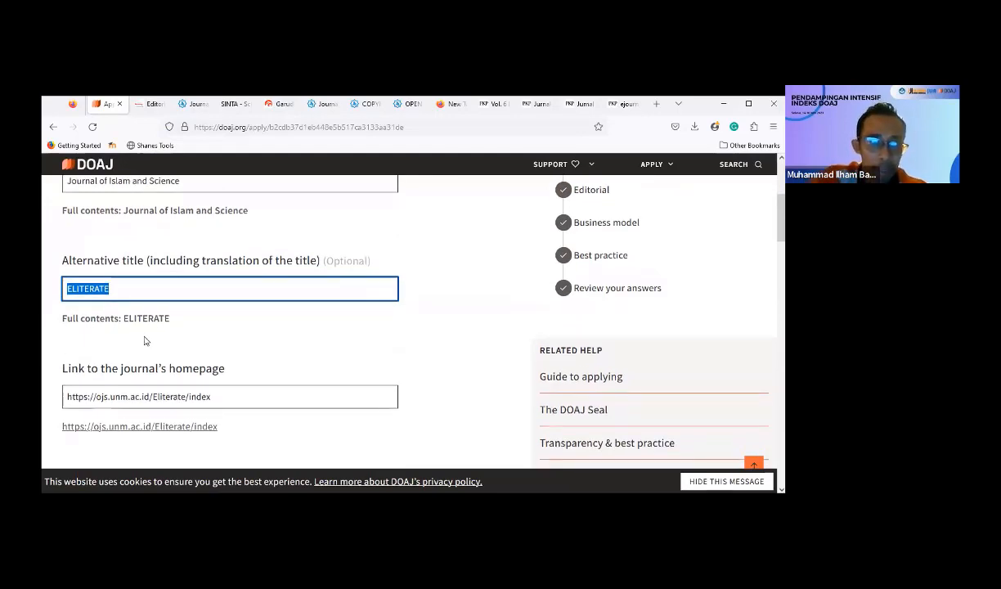
scroll(131, 299, up, 1)
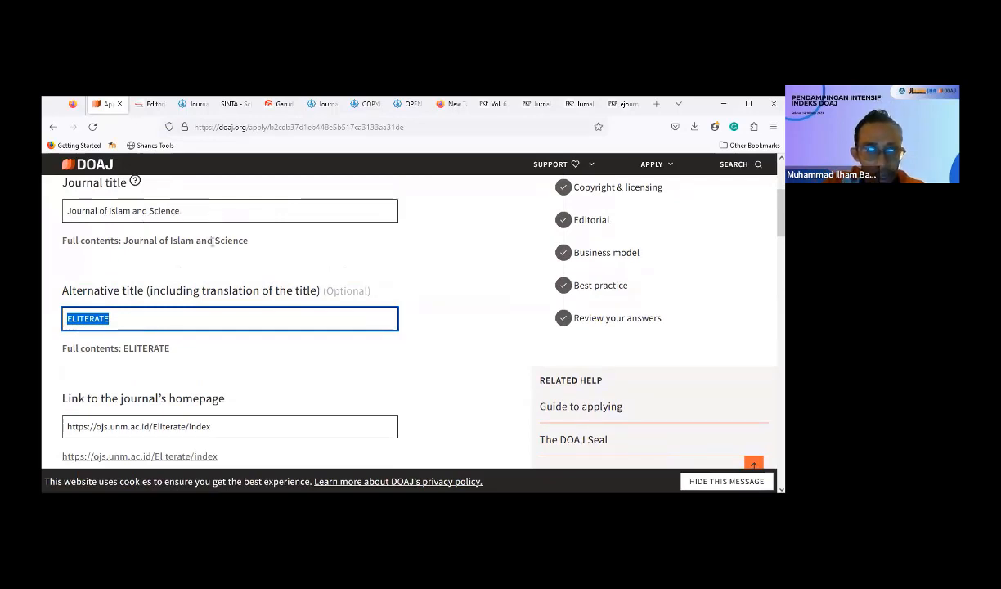
drag(121, 319, 47, 316)
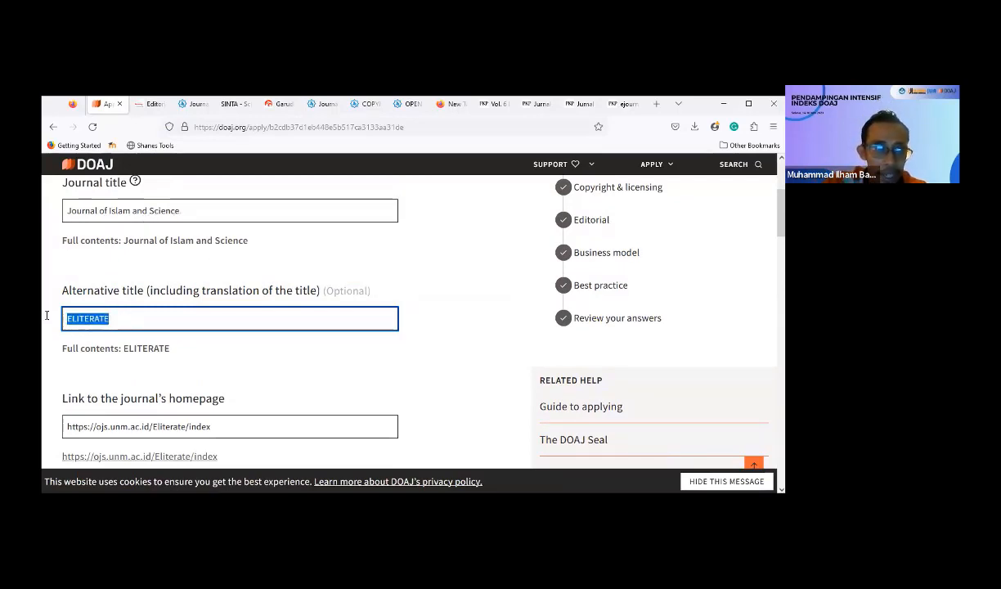
text(J)
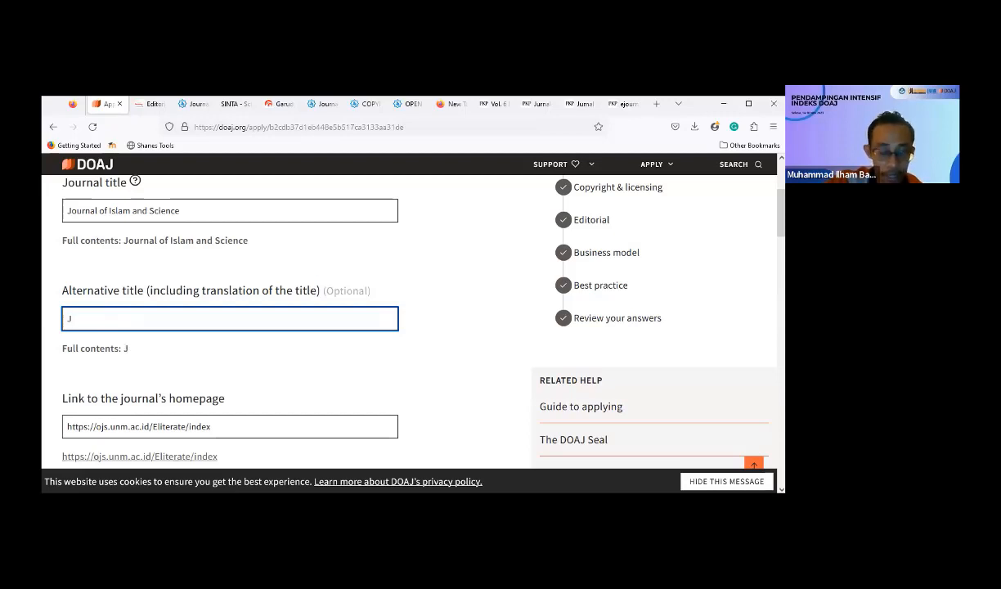
text(oSAC)
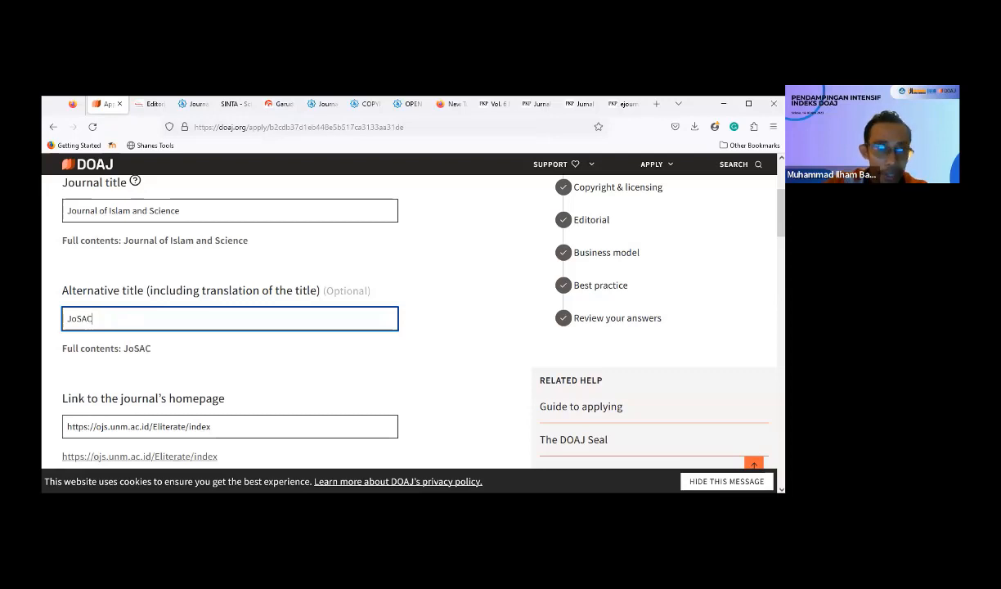
scroll(45, 333, down, 2)
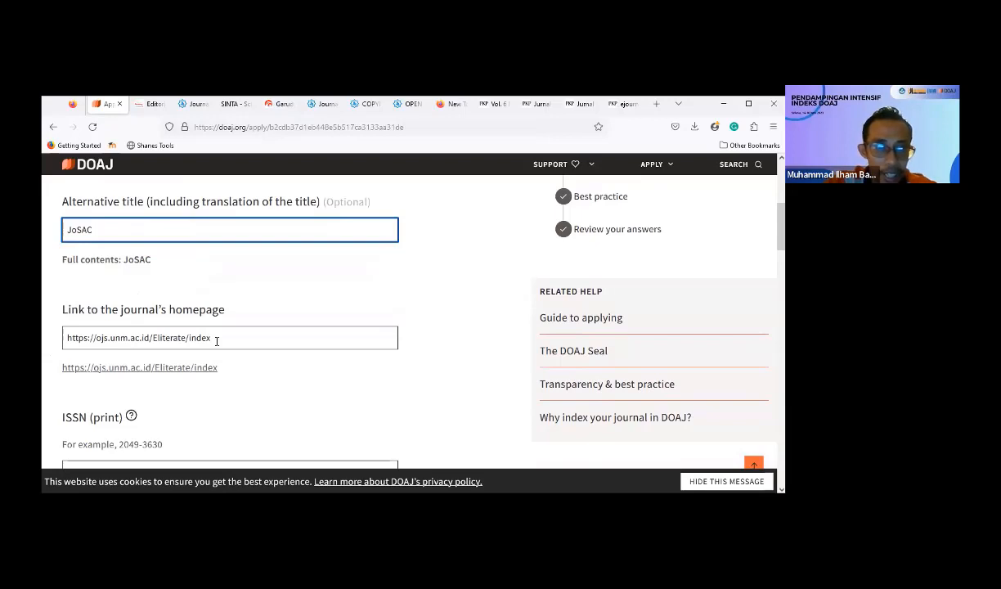
click(216, 340)
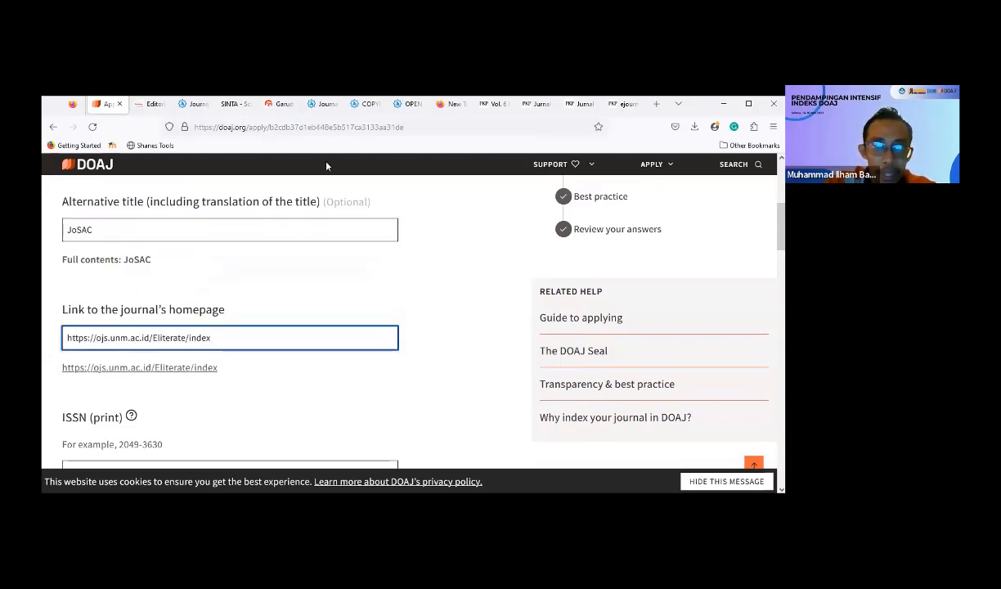
key(ctrl+Tab)
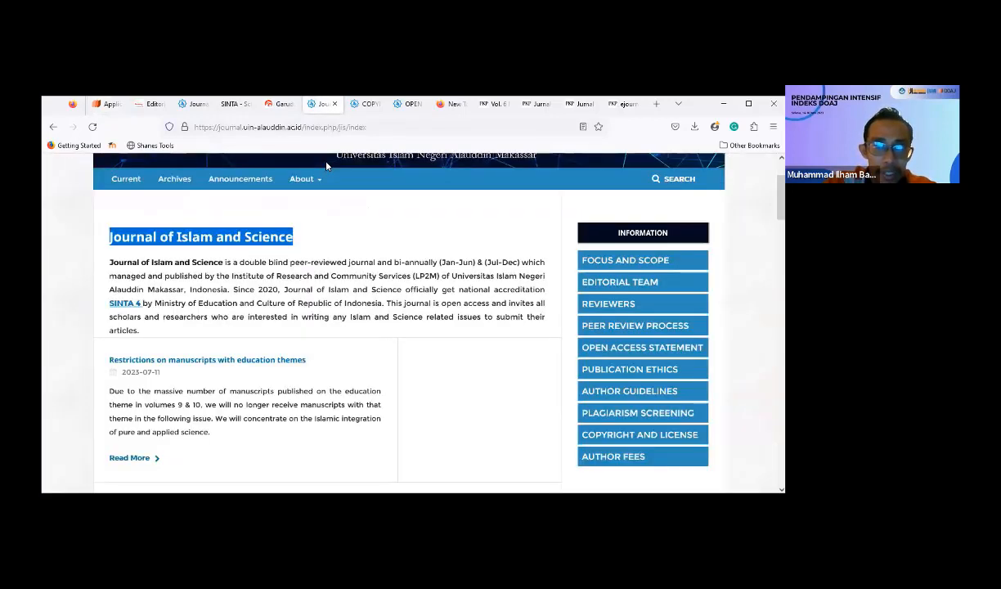
key(ctrl+l)
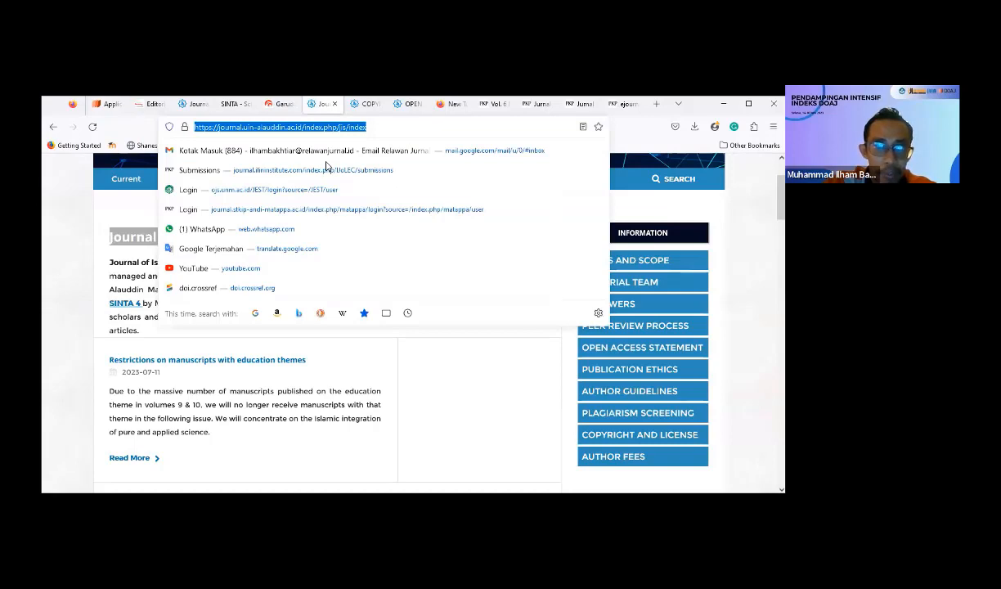
right_click(269, 130)
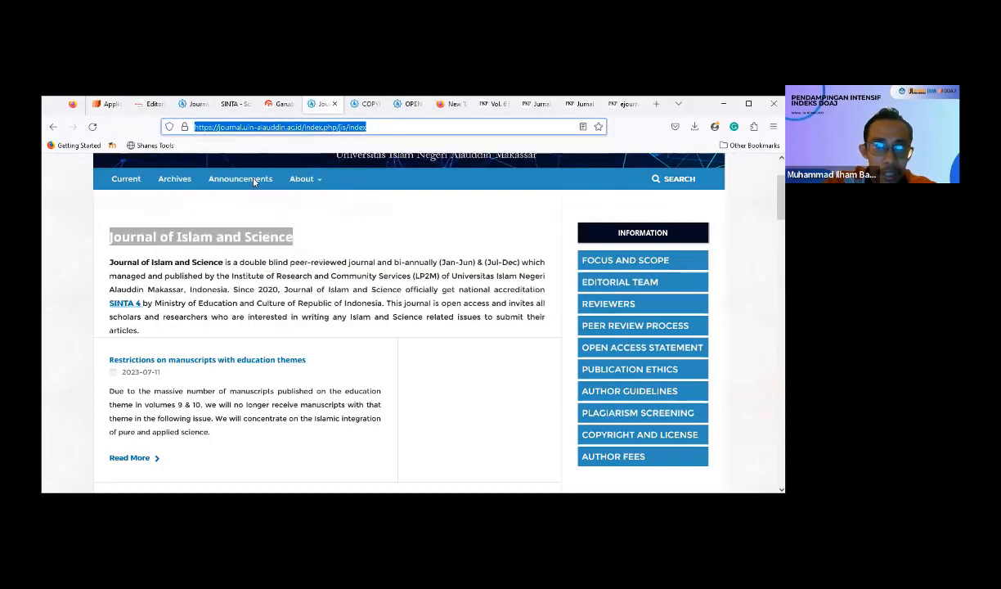
click(106, 103)
drag(221, 338, 52, 330)
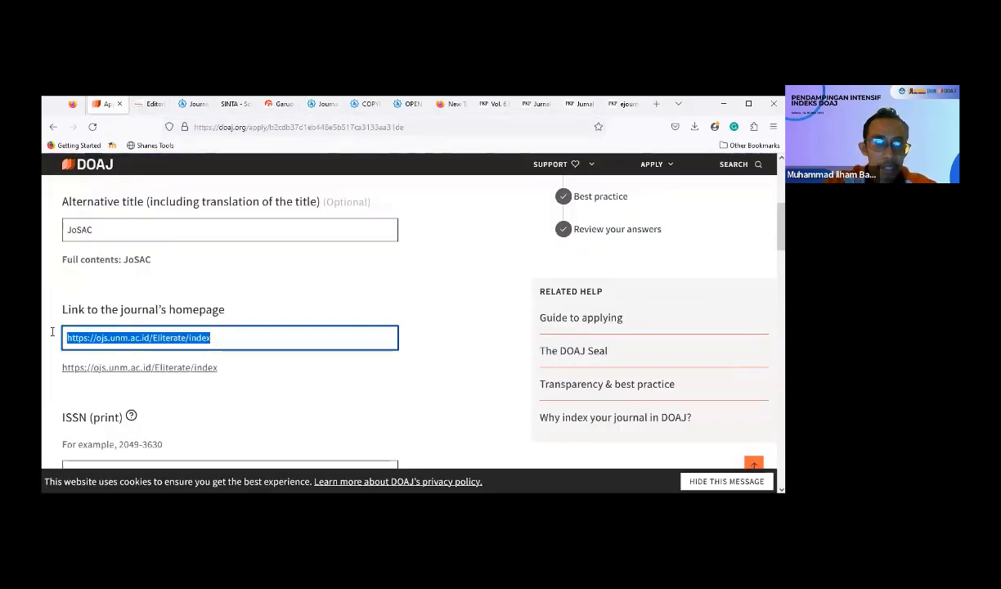
key(ctrl+v)
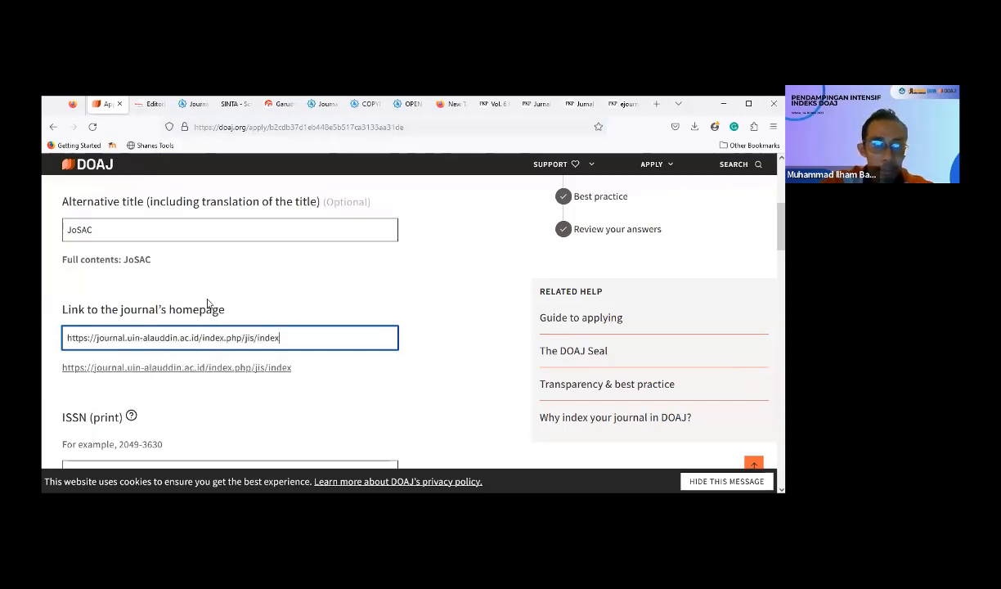
Step: Enter 6666-6767 as the journal's print ISSN and check the online ISSN entry
scroll(208, 304, down, 2)
click(126, 384)
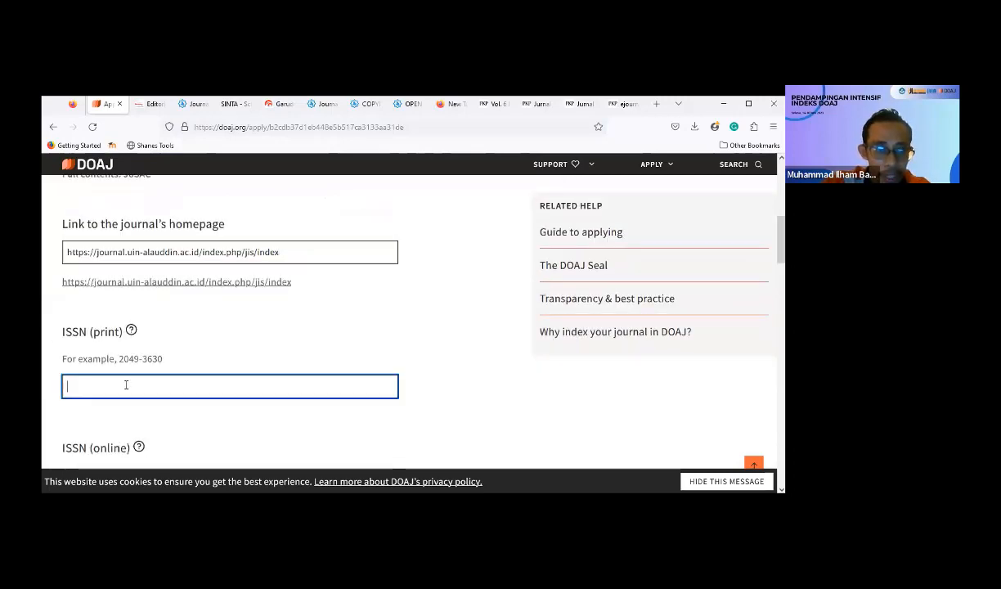
click(86, 397)
click(84, 405)
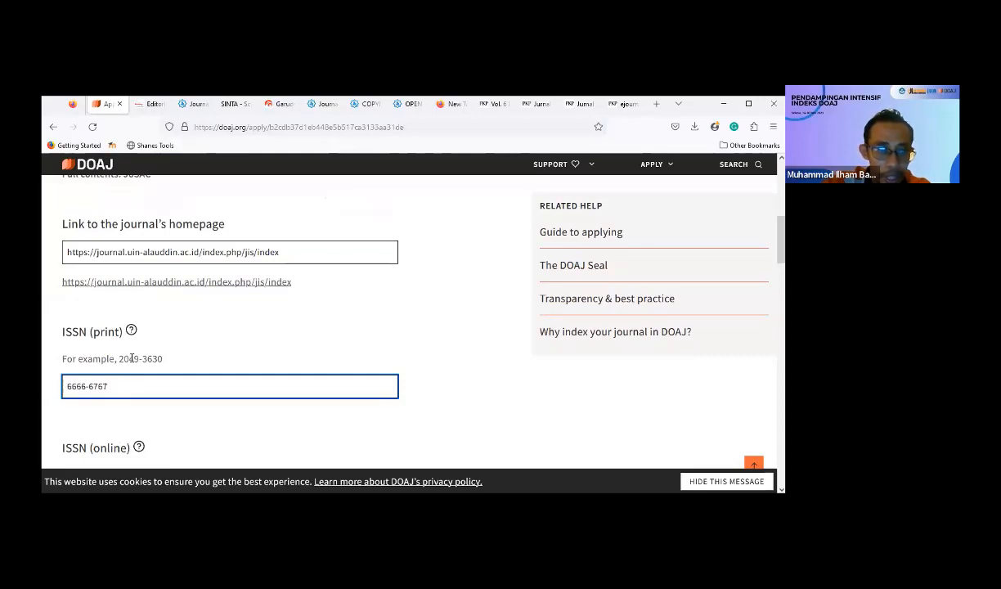
scroll(156, 359, down, 2)
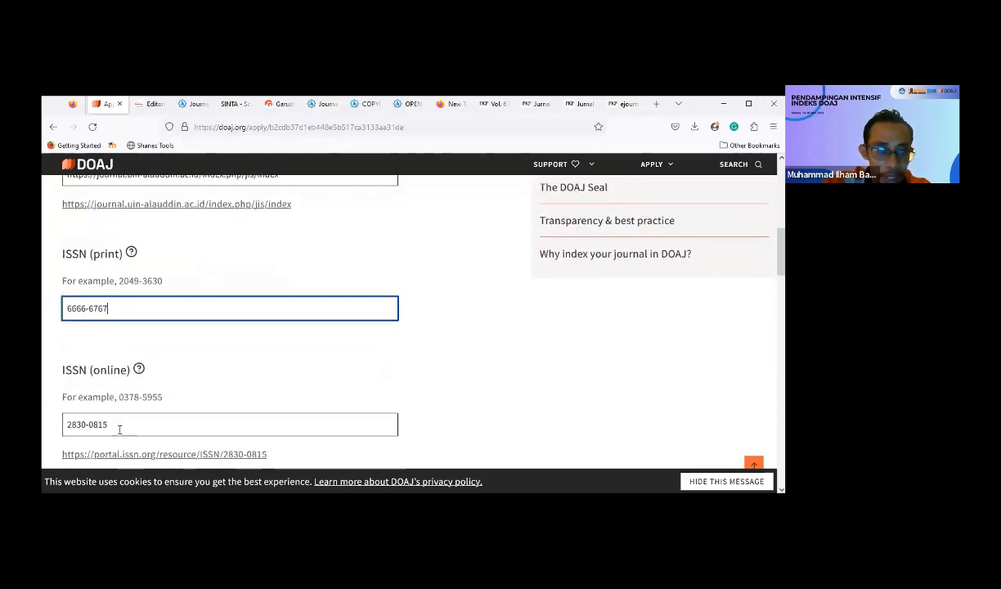
scroll(118, 433, down, 2)
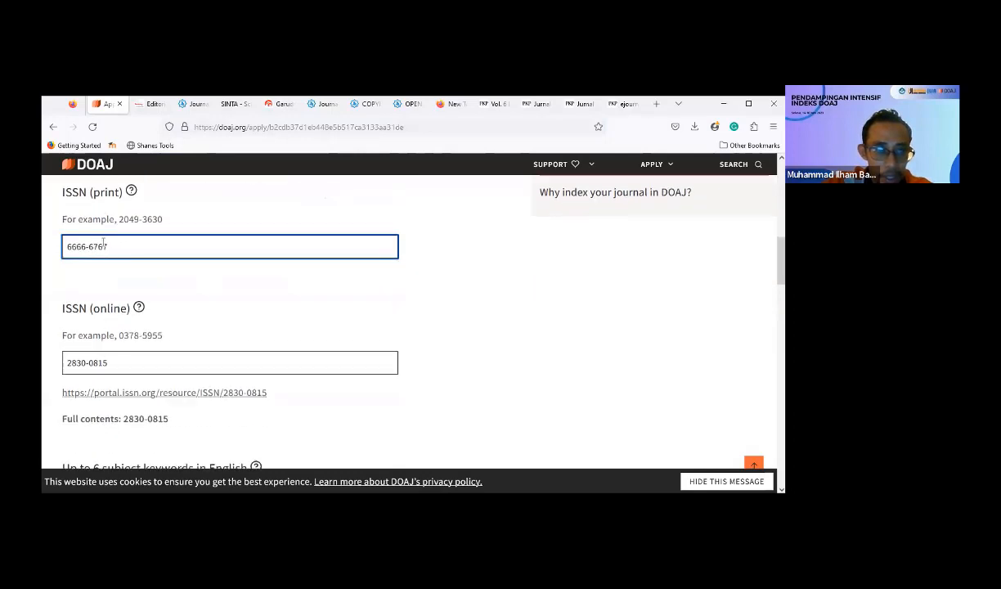
click(111, 362)
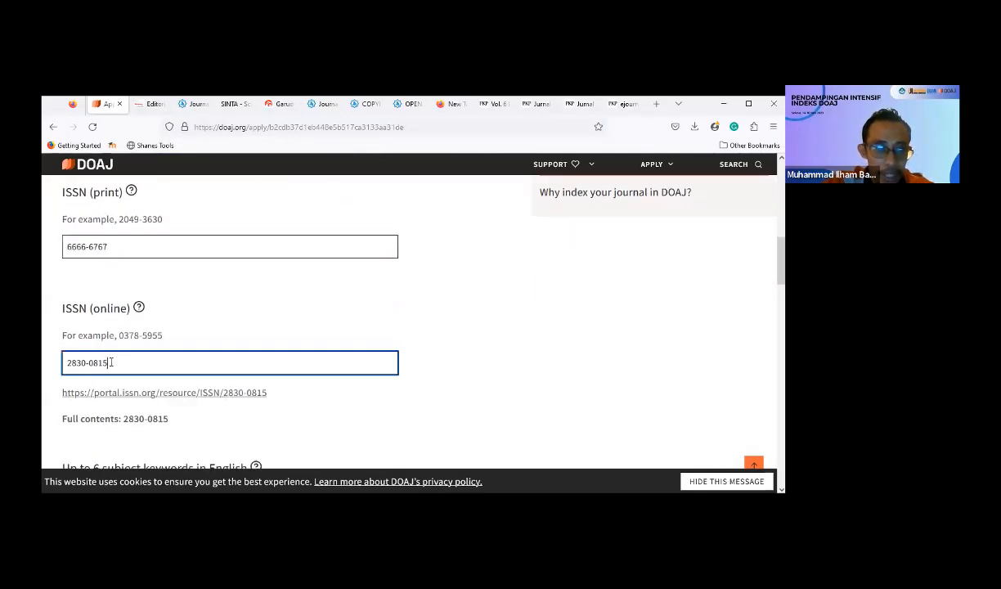
click(115, 247)
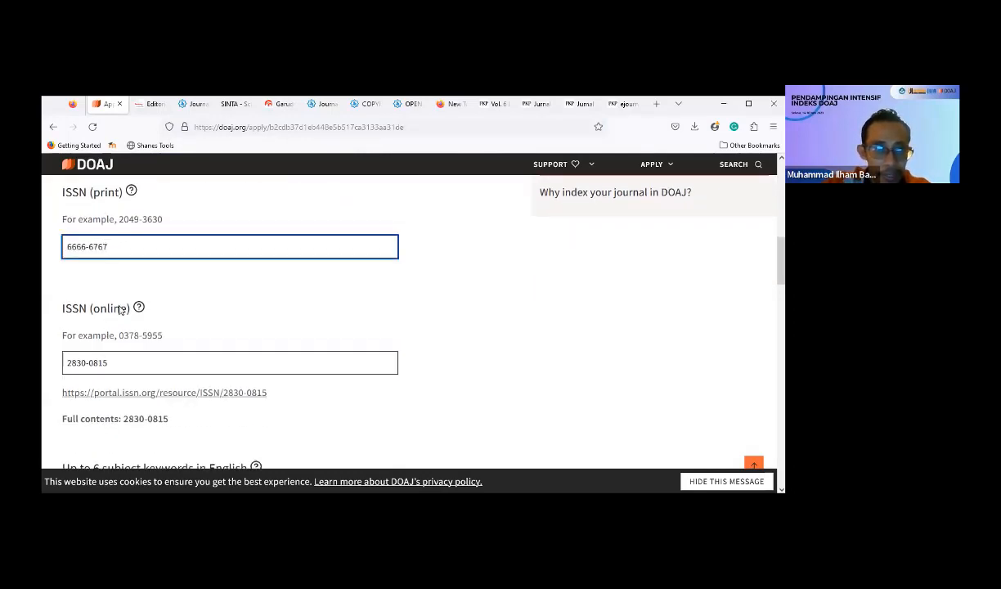
key(Tab)
click(119, 359)
click(119, 365)
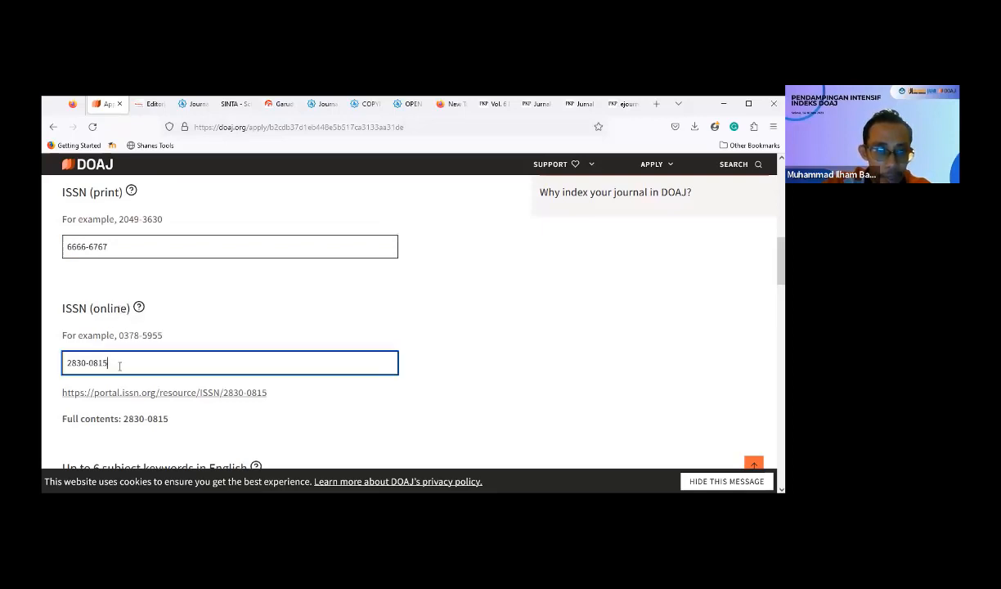
Step: Copy the title "Journal of Islam and Science" from the journal's homepage and add "JoSAC" to the application's subject keywords
scroll(119, 369, down, 3)
scroll(119, 371, down, 1)
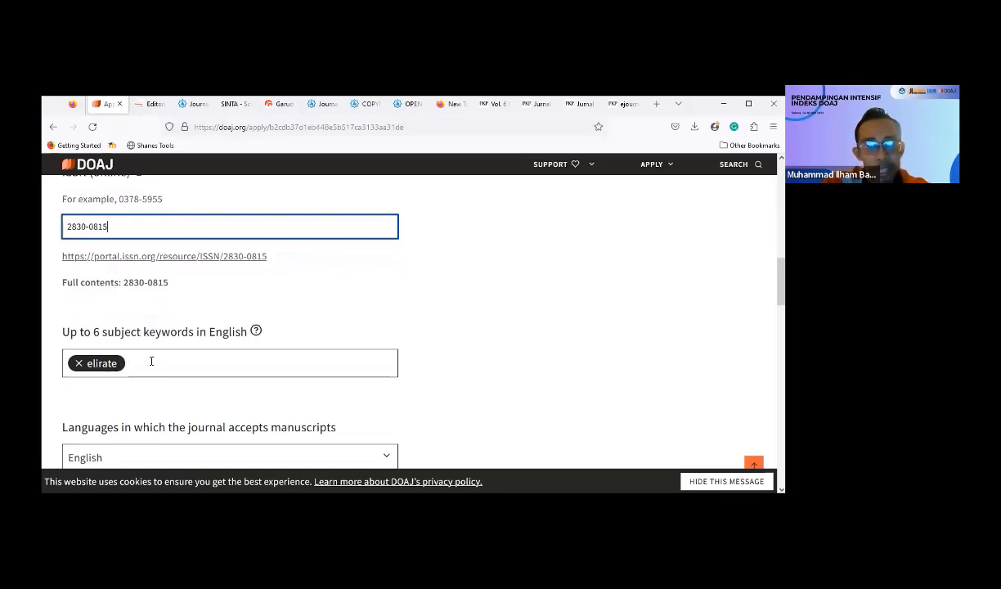
click(155, 362)
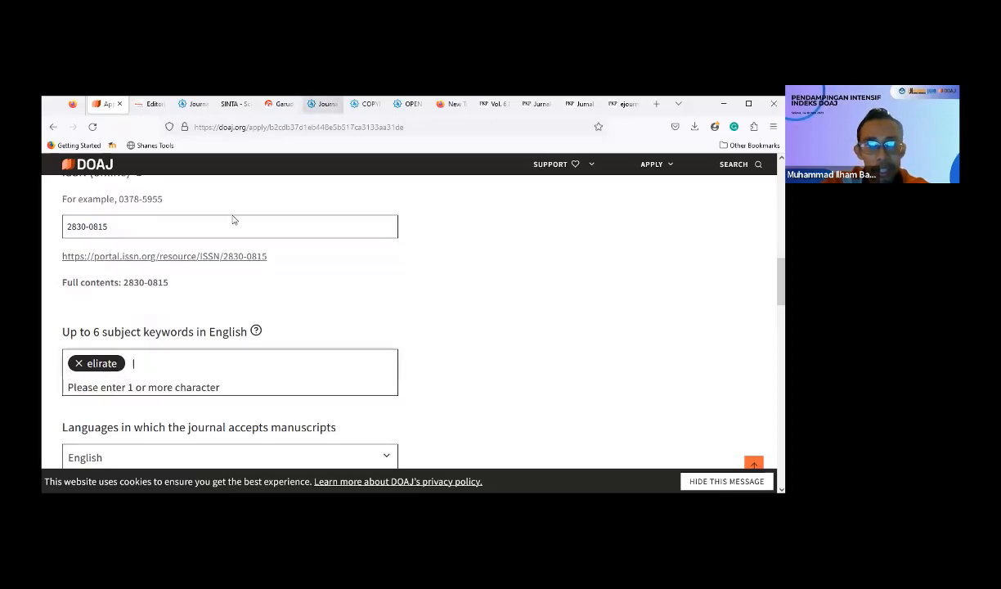
click(323, 104)
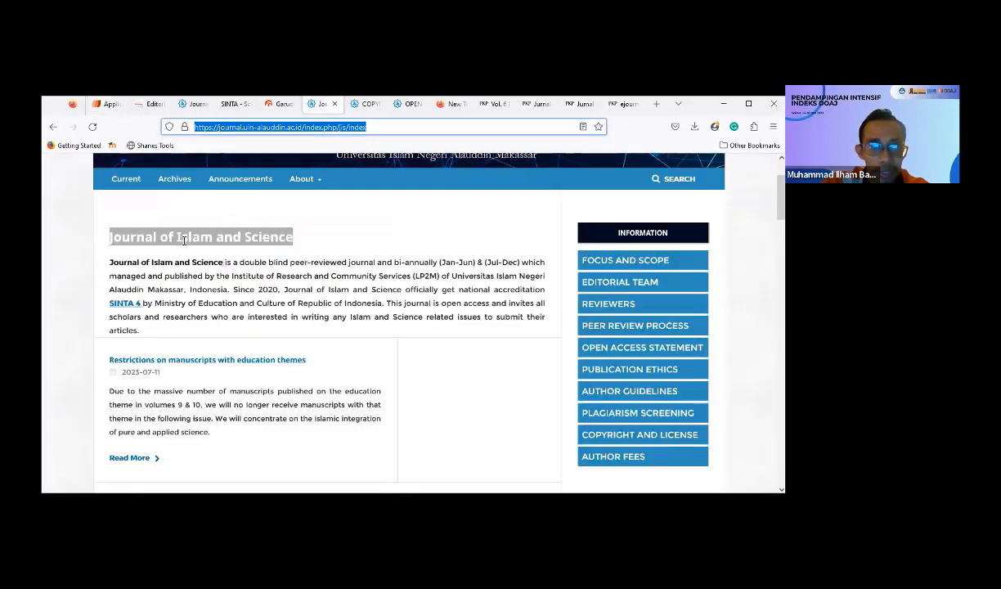
right_click(184, 240)
click(192, 252)
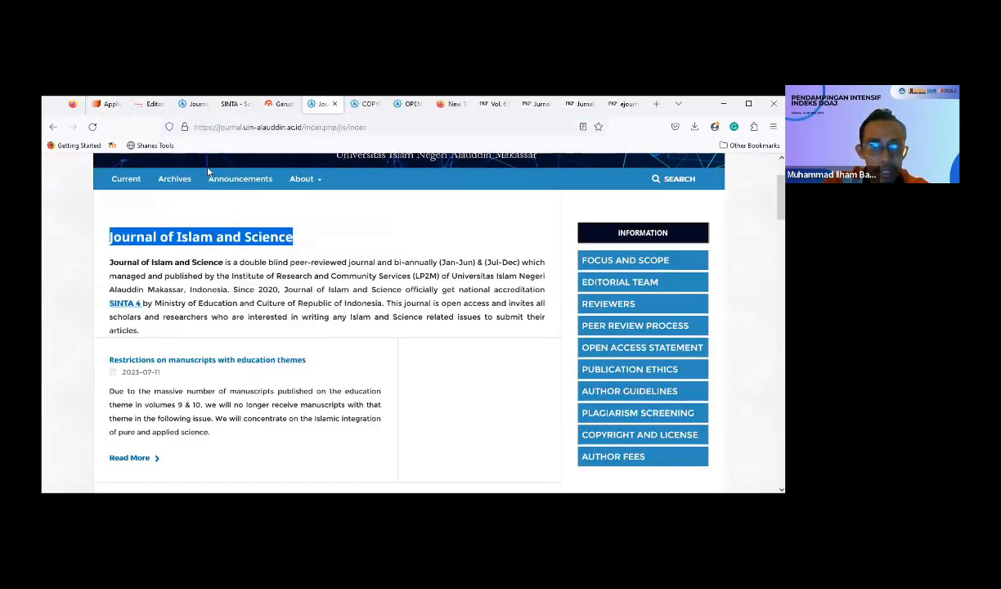
click(107, 104)
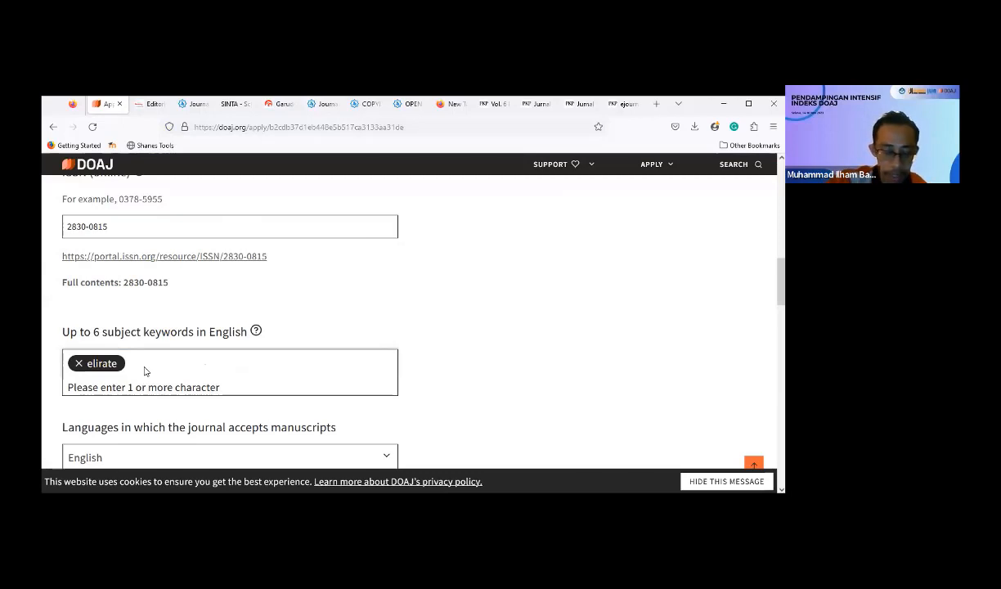
text(Jo)
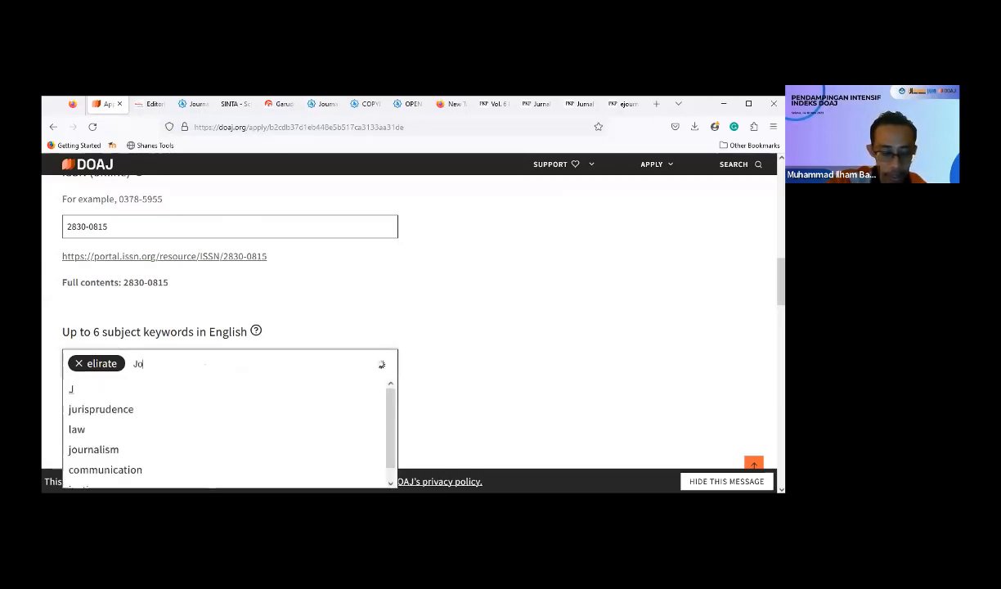
text(SAC)
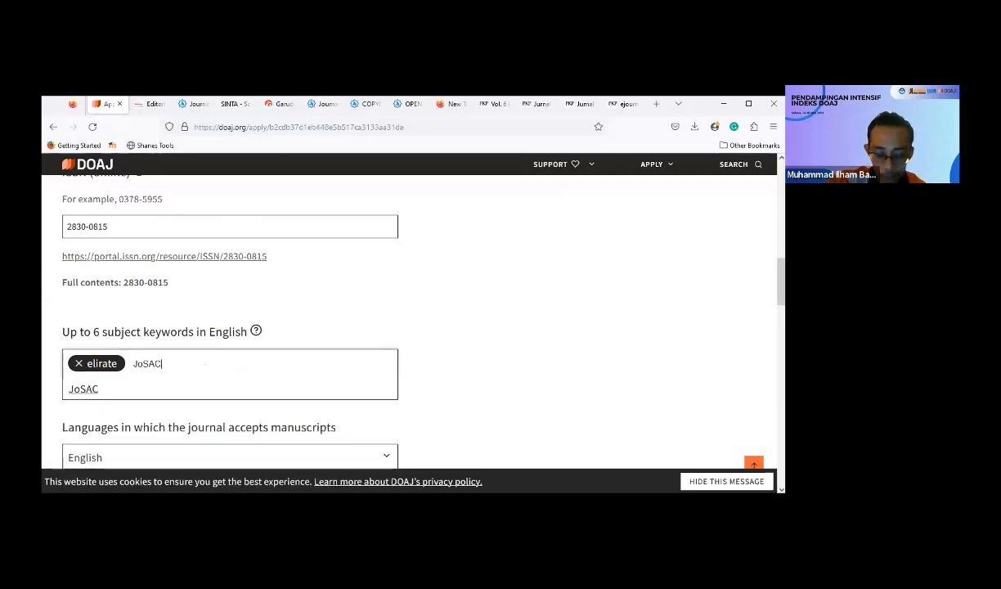
key(Return)
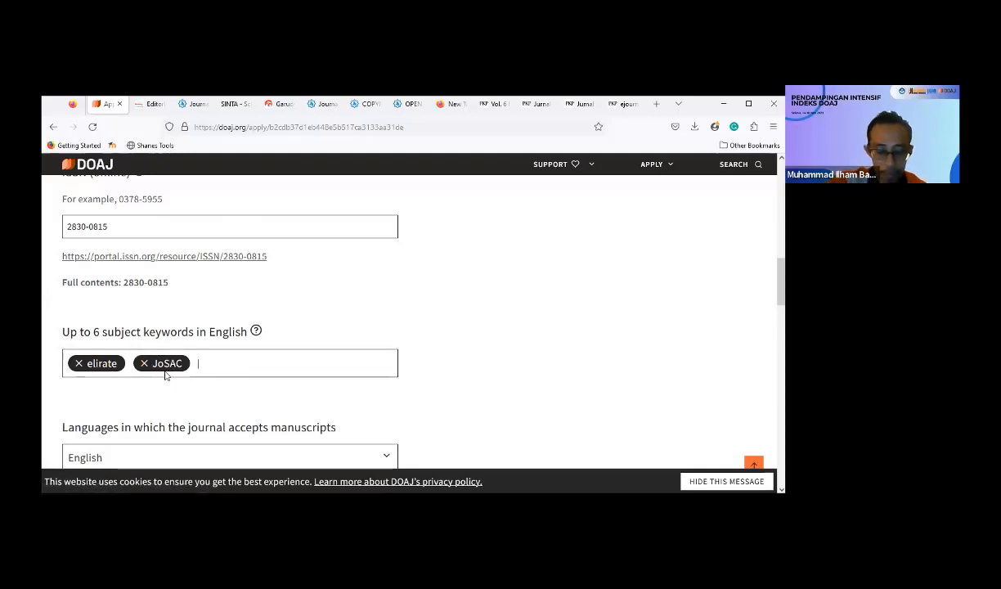
Step: Try to add the copied title "Journal of Islam and Science" as another subject keyword
key(ctrl+v)
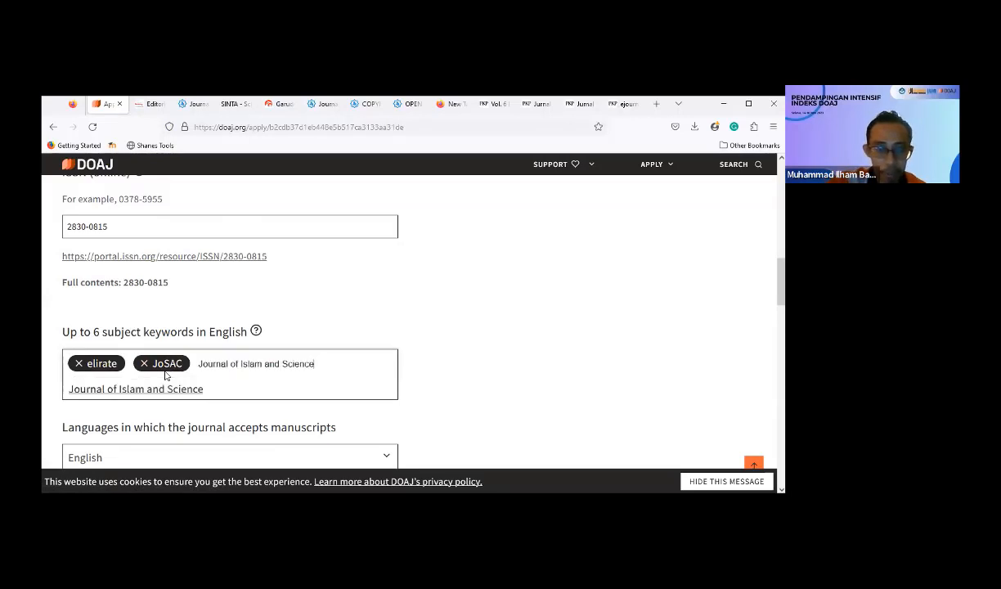
click(232, 365)
click(237, 363)
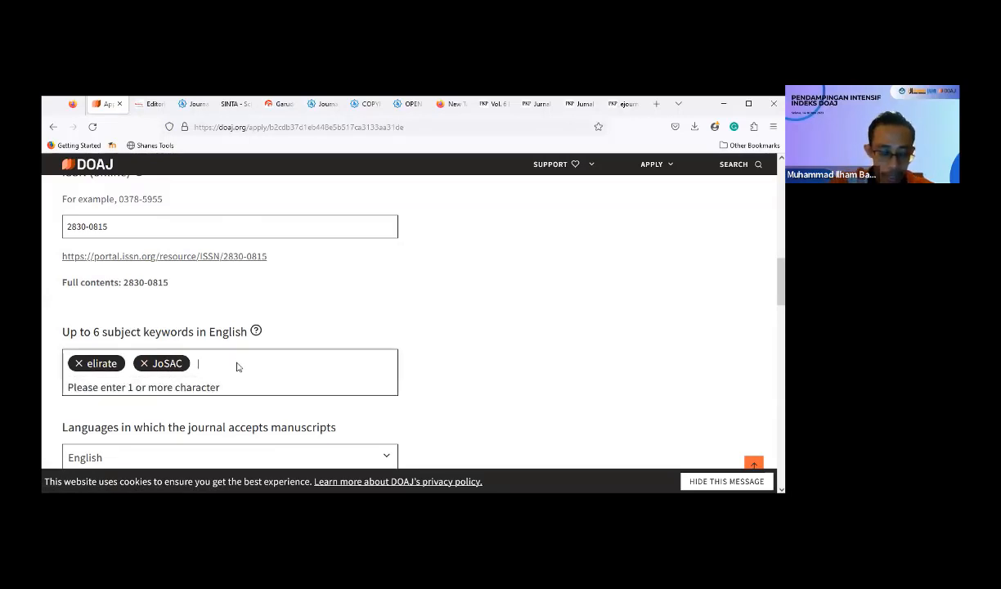
key(ctrl+v)
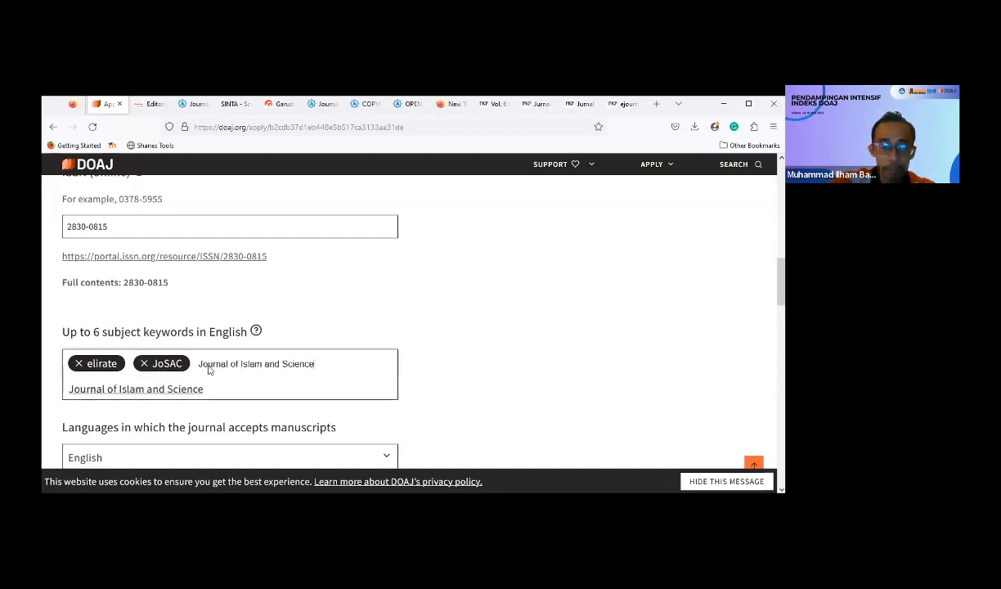
click(243, 367)
click(236, 364)
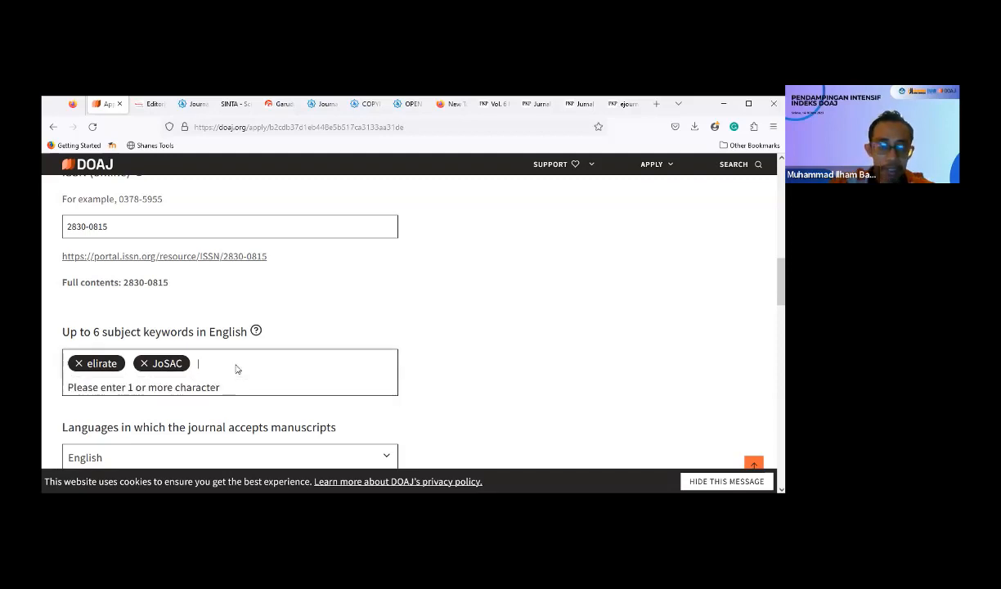
Step: Copy "Islam and Science" from the journal's homepage title and add it to the application's subject keywords
click(323, 104)
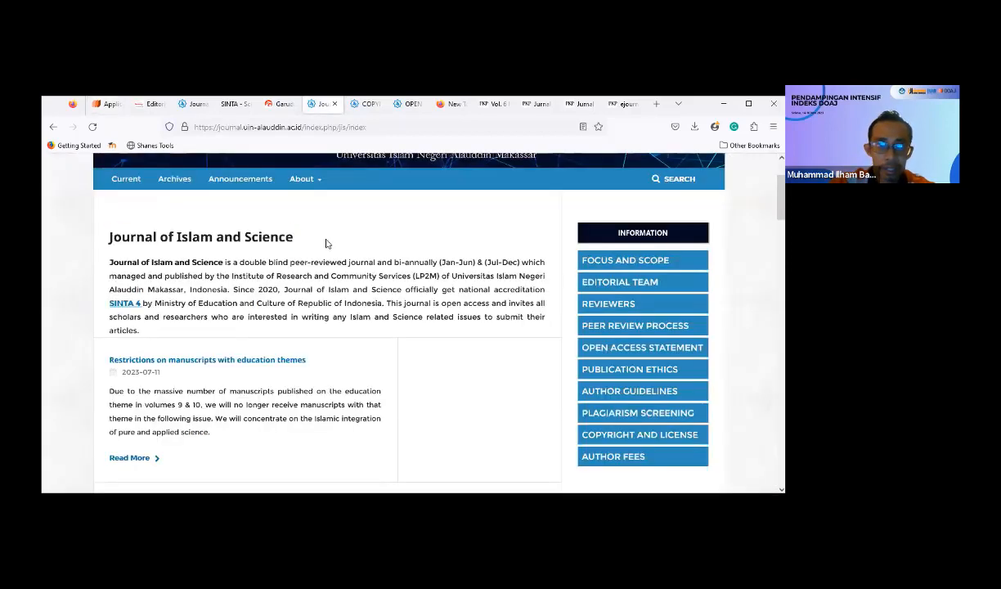
drag(307, 236, 175, 237)
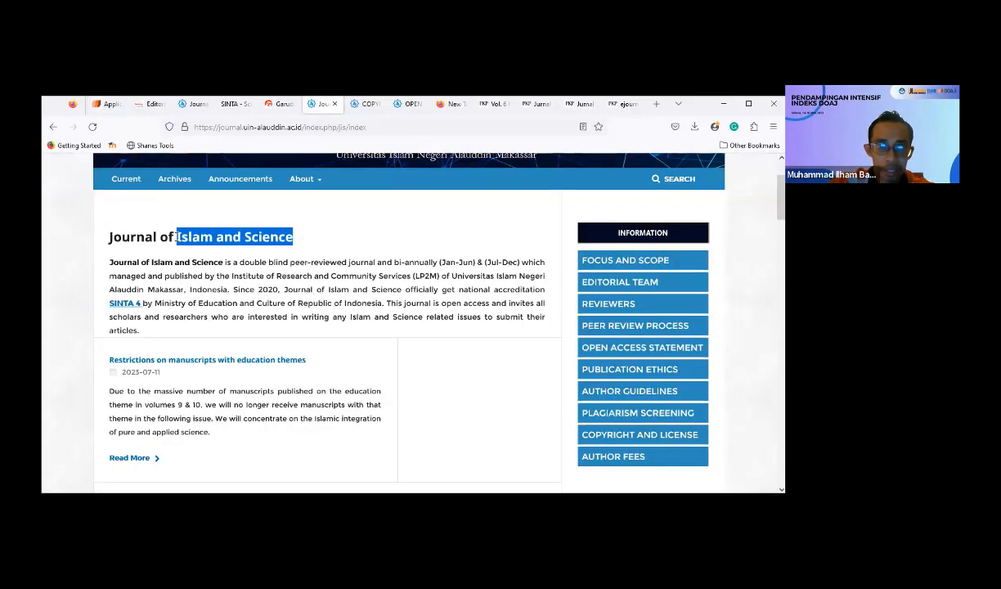
right_click(180, 239)
click(193, 248)
click(100, 104)
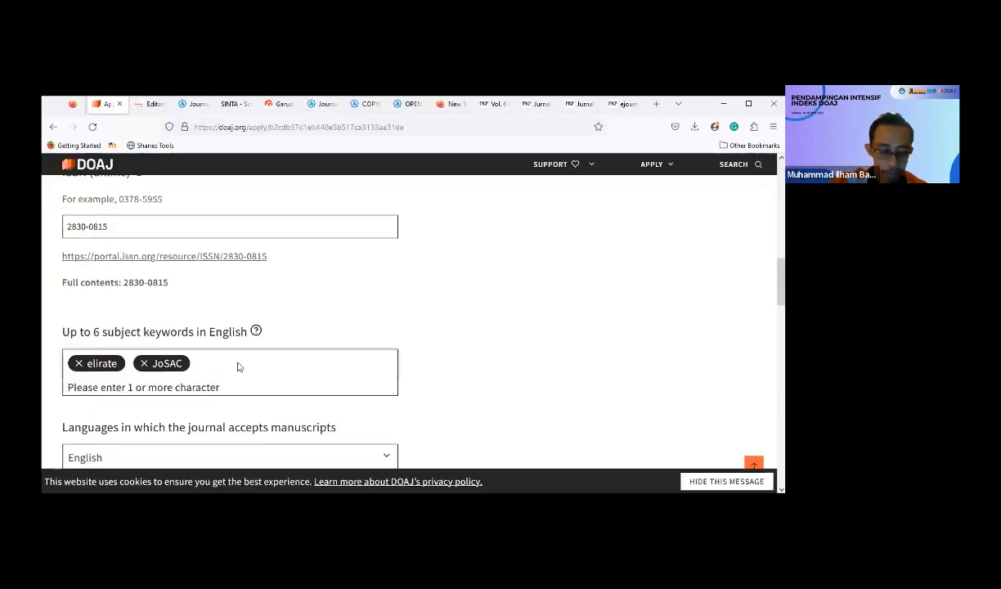
key(ctrl+v)
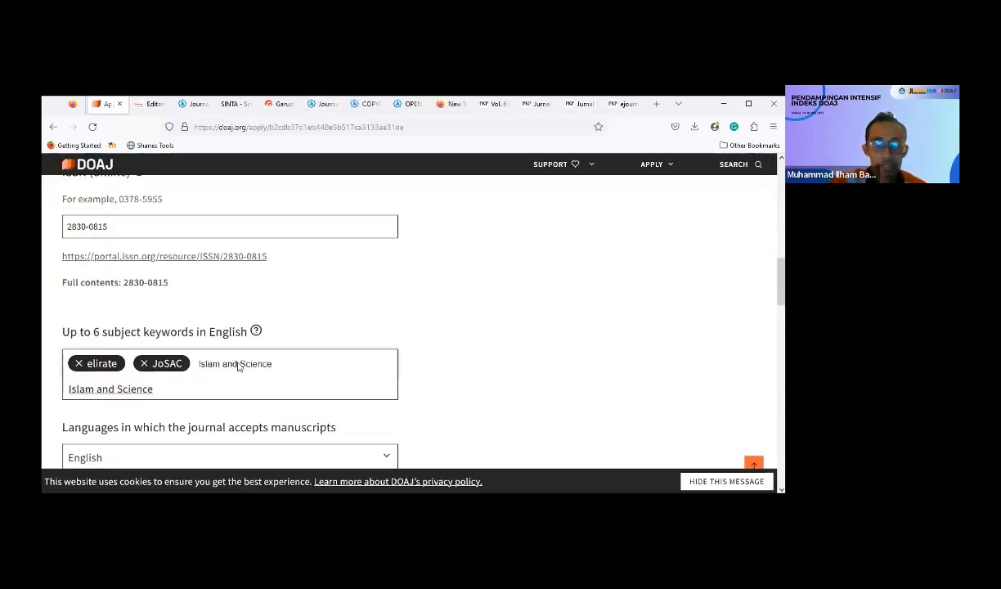
click(116, 391)
Step: Copy the publisher name "Universitas Islam Negeri Alauddin Makassar" from the description on the journal's homepage
scroll(308, 395, down, 1)
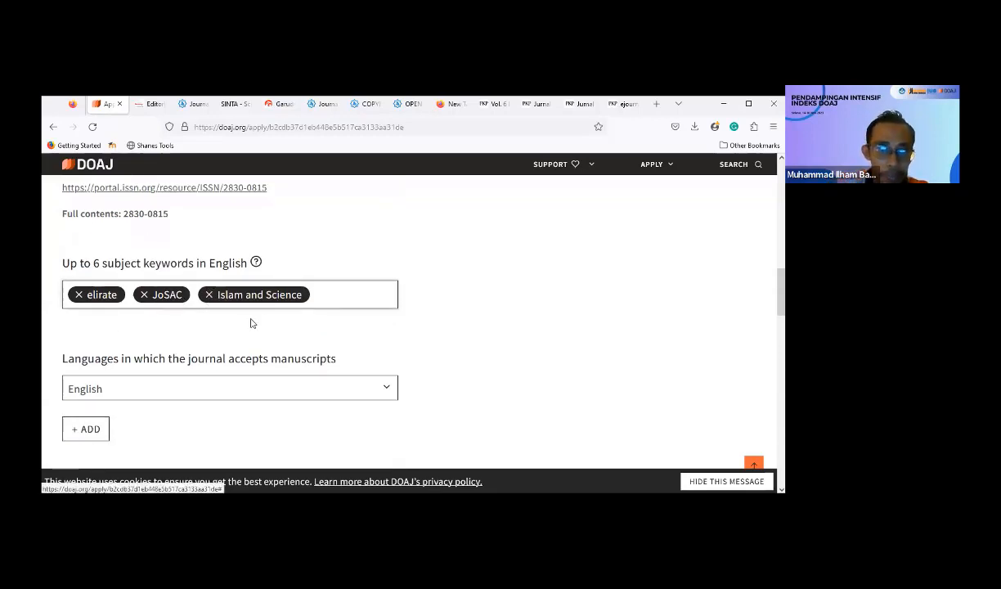
scroll(268, 324, down, 1)
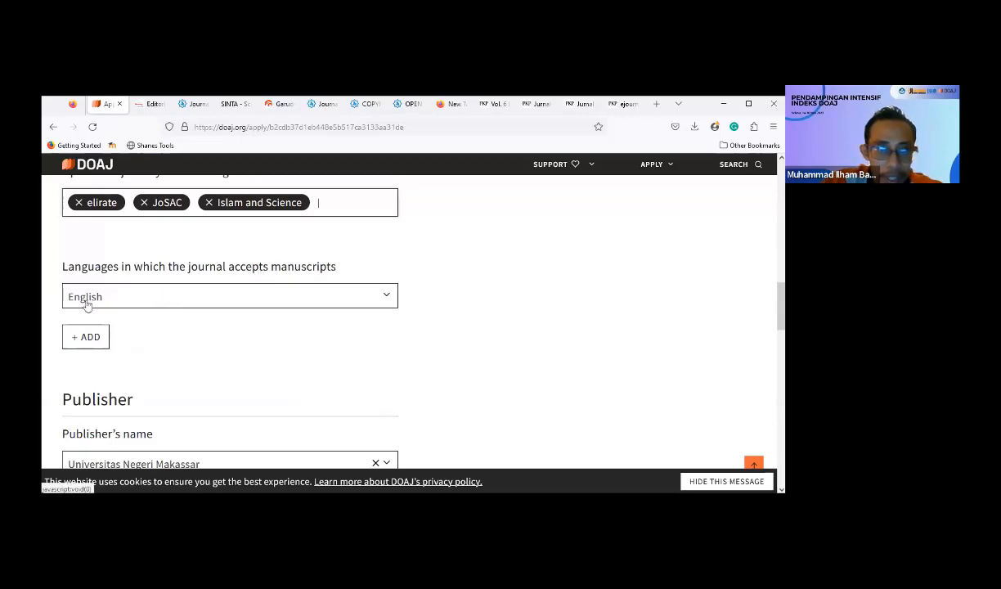
scroll(83, 305, down, 3)
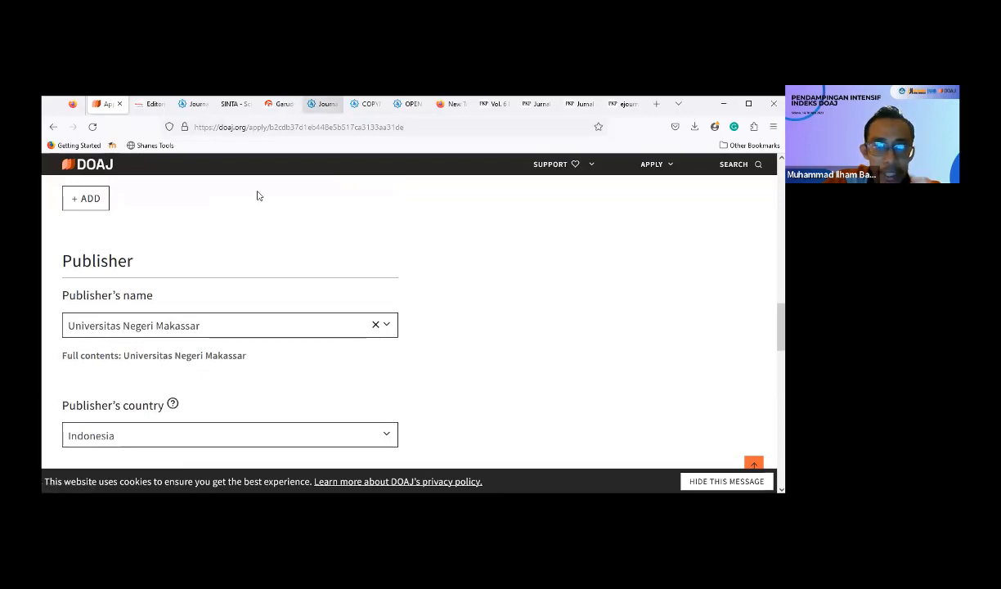
click(321, 104)
click(325, 276)
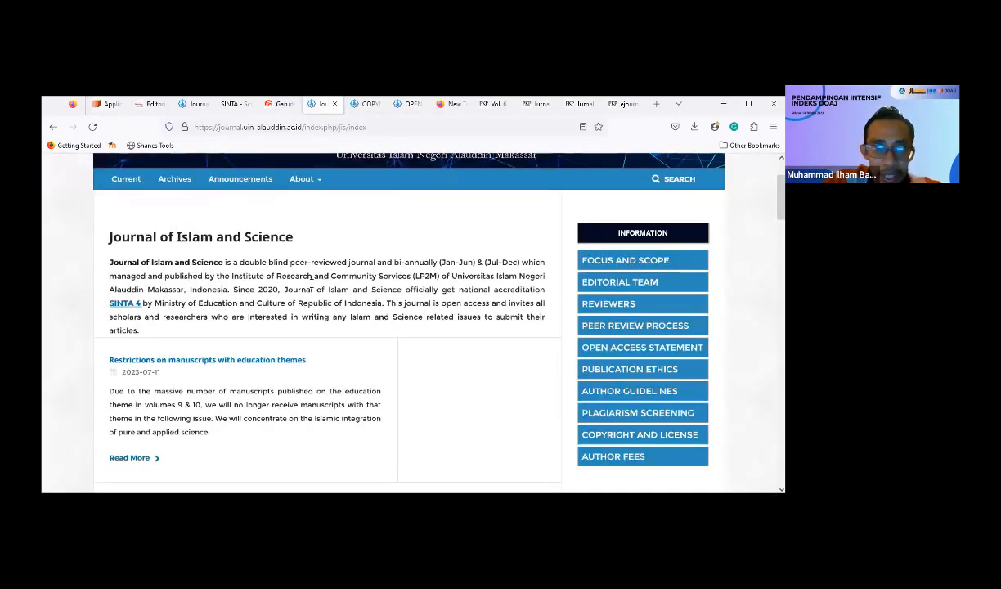
scroll(276, 315, down, 1)
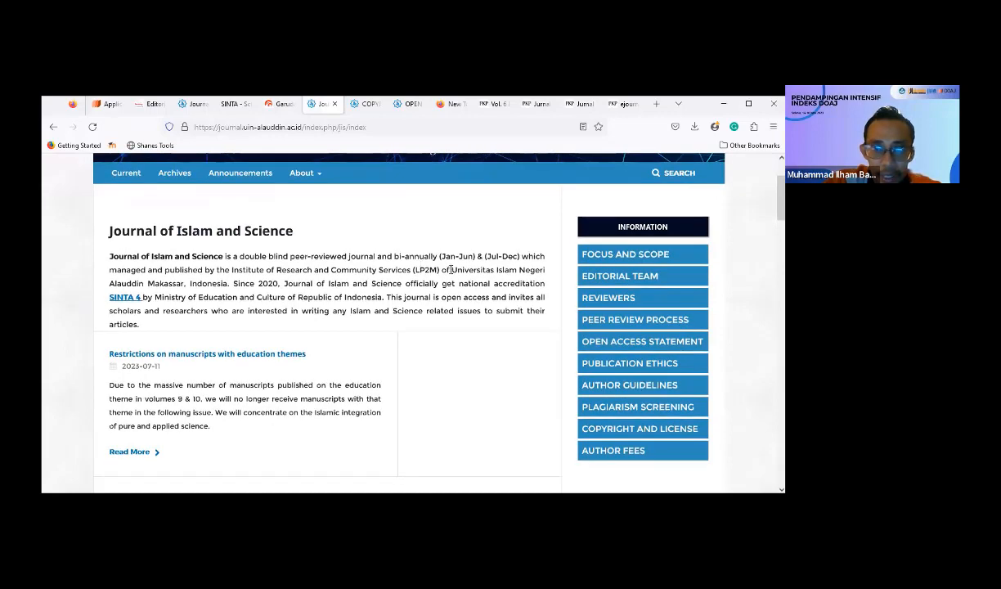
drag(453, 271, 187, 288)
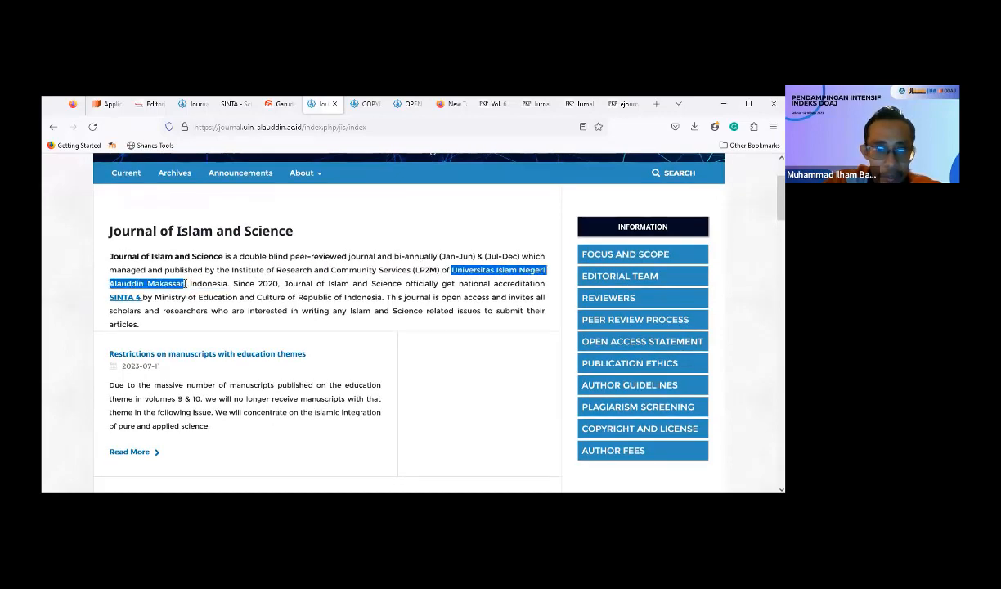
right_click(172, 285)
click(186, 292)
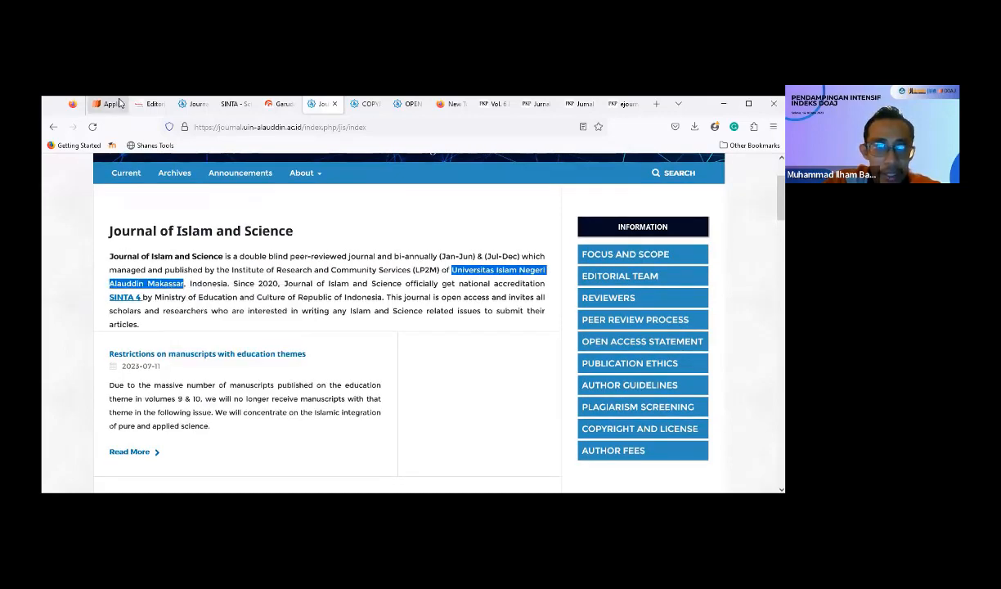
Step: Set the publisher's name in the DOAJ application to the copied "Universitas Islam Negeri Alauddin Makassar"
click(108, 103)
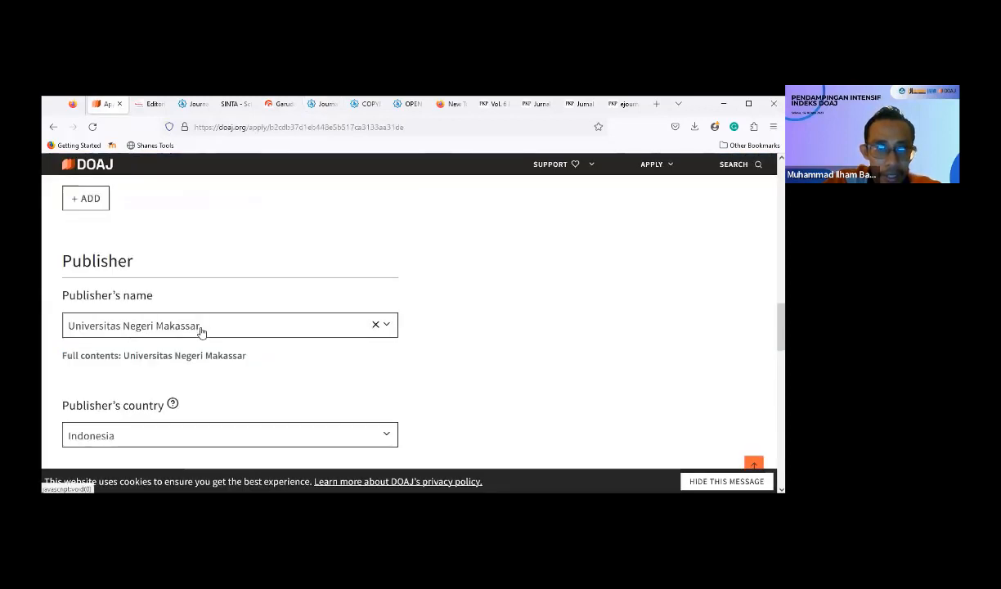
click(199, 328)
click(377, 325)
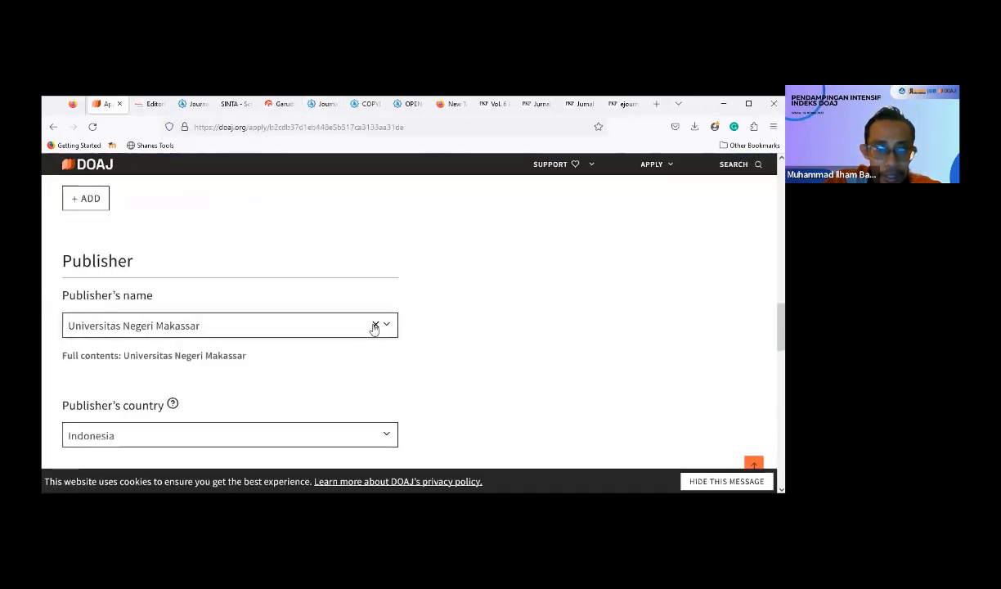
click(210, 328)
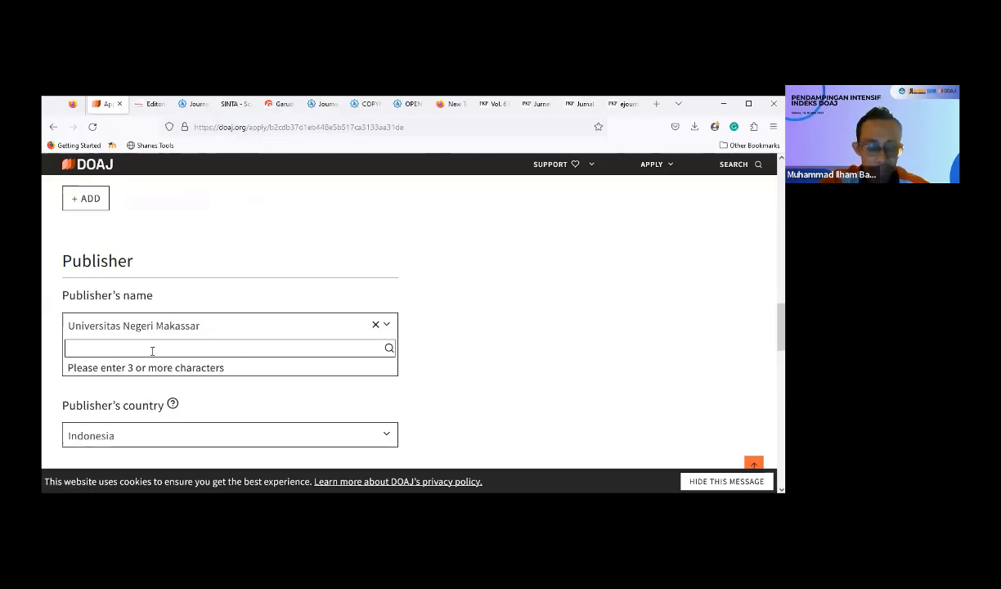
key(ctrl+v)
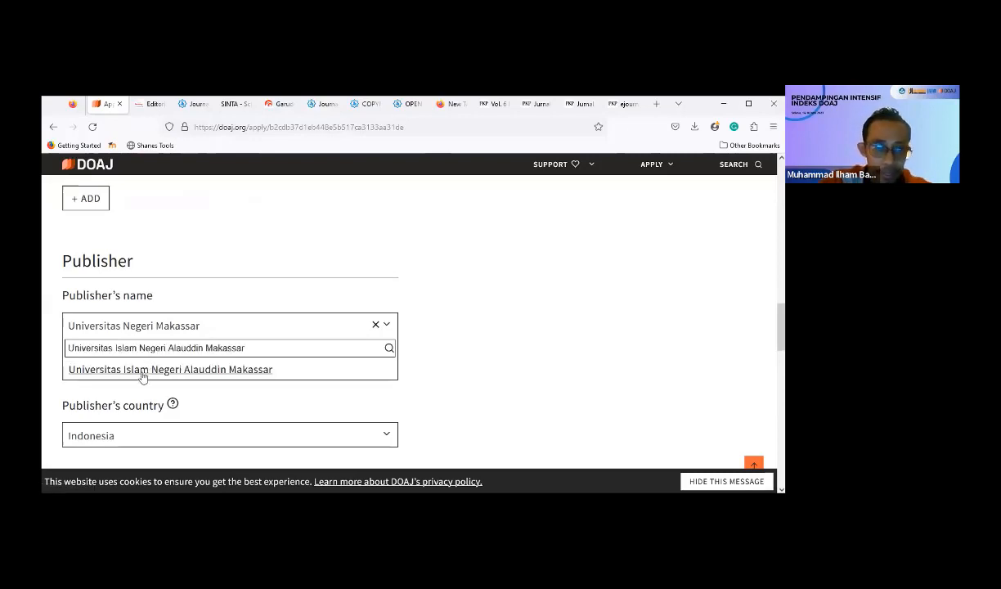
click(143, 368)
Step: Keep Indonesia as the publisher's country, leave the optional society or institution fields empty, and continue to the Copyright & licensing page
scroll(141, 376, down, 2)
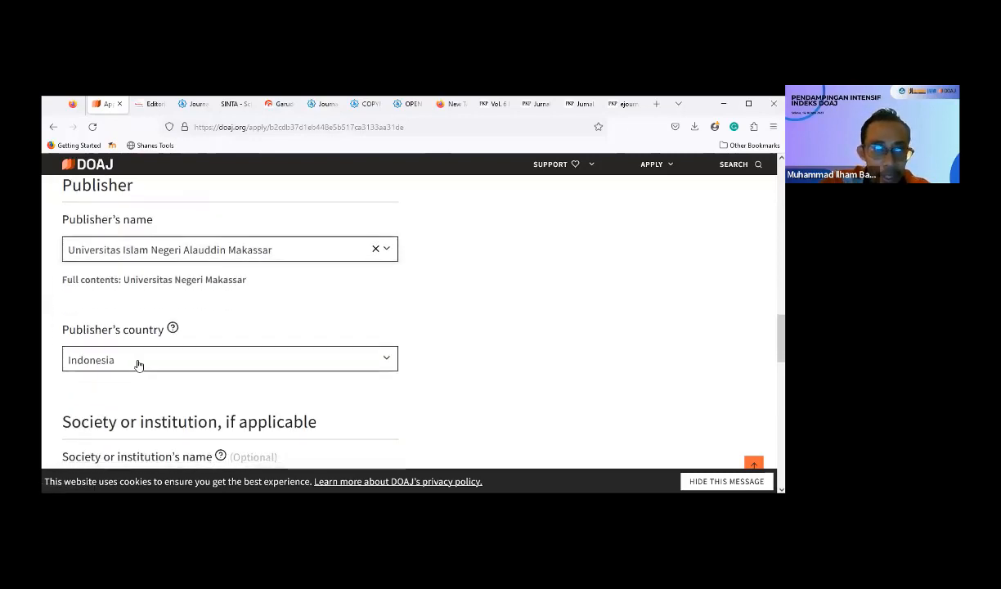
click(135, 360)
click(135, 360)
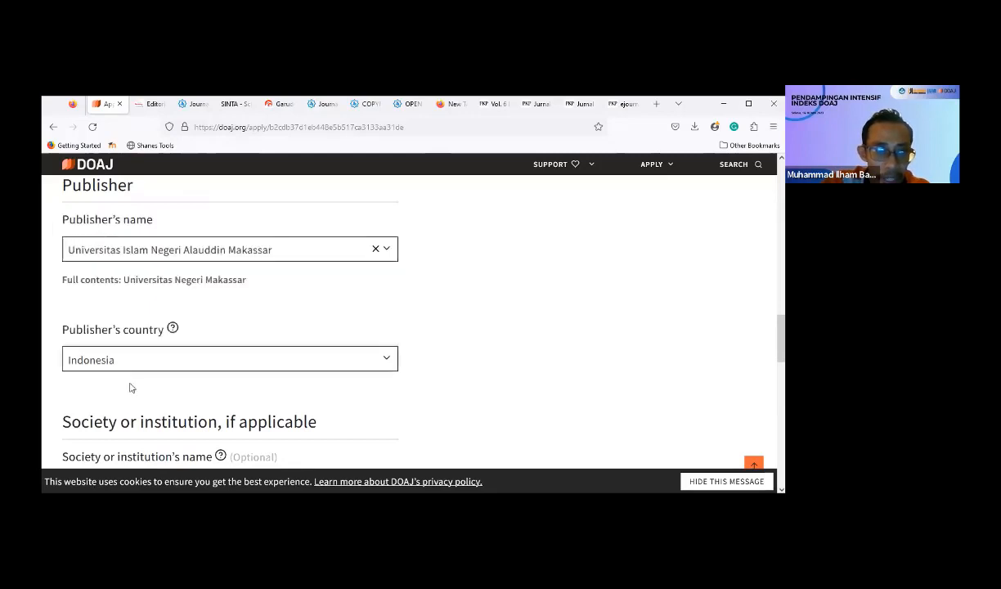
scroll(131, 388, down, 2)
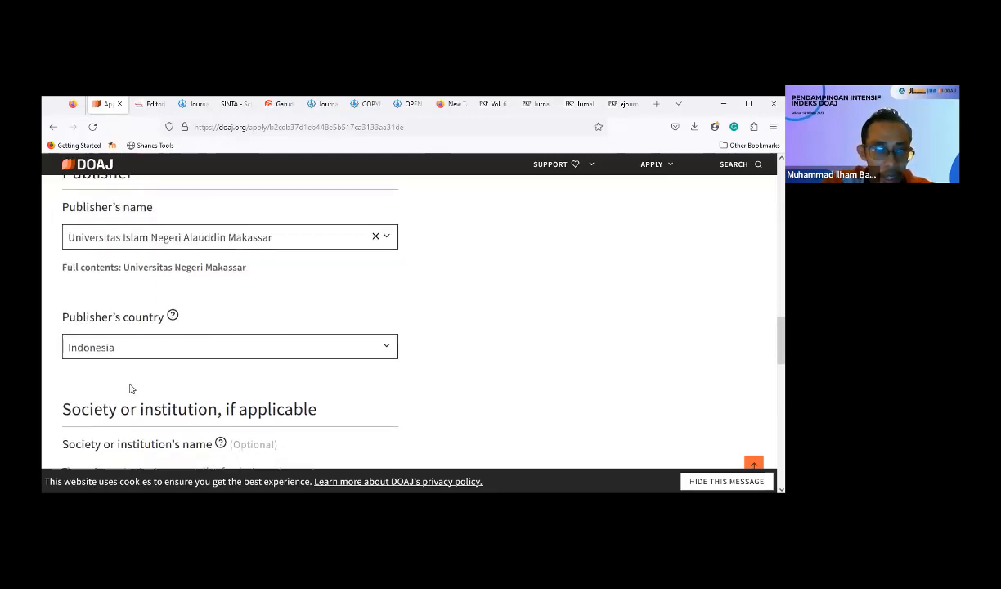
scroll(129, 389, down, 2)
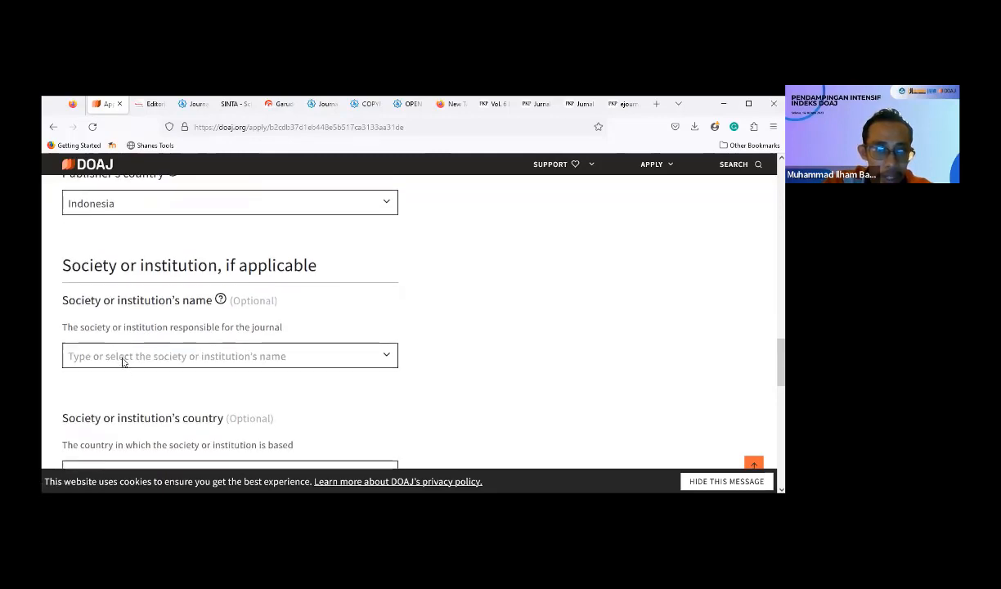
click(123, 361)
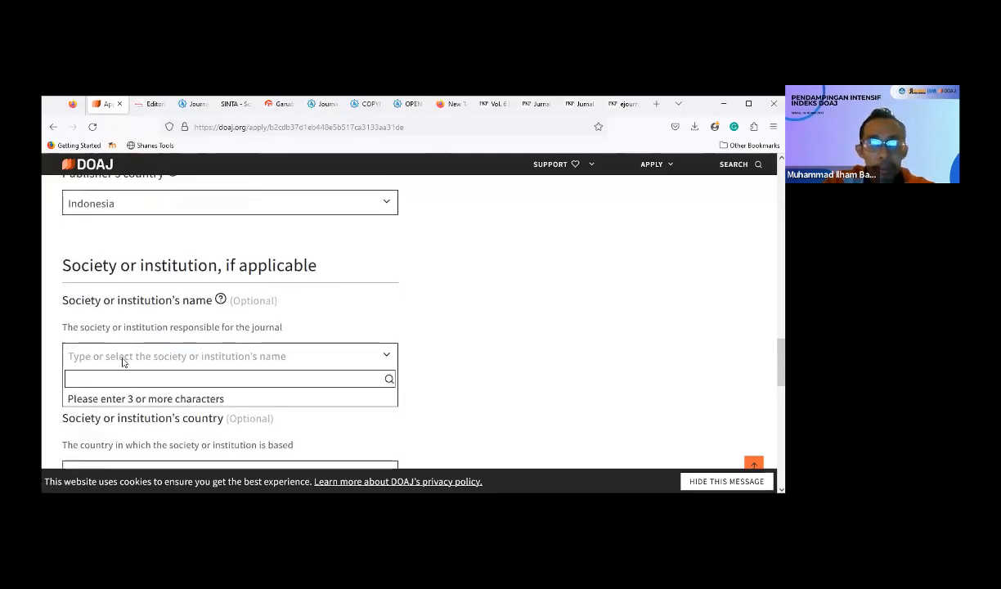
click(267, 310)
scroll(267, 310, down, 3)
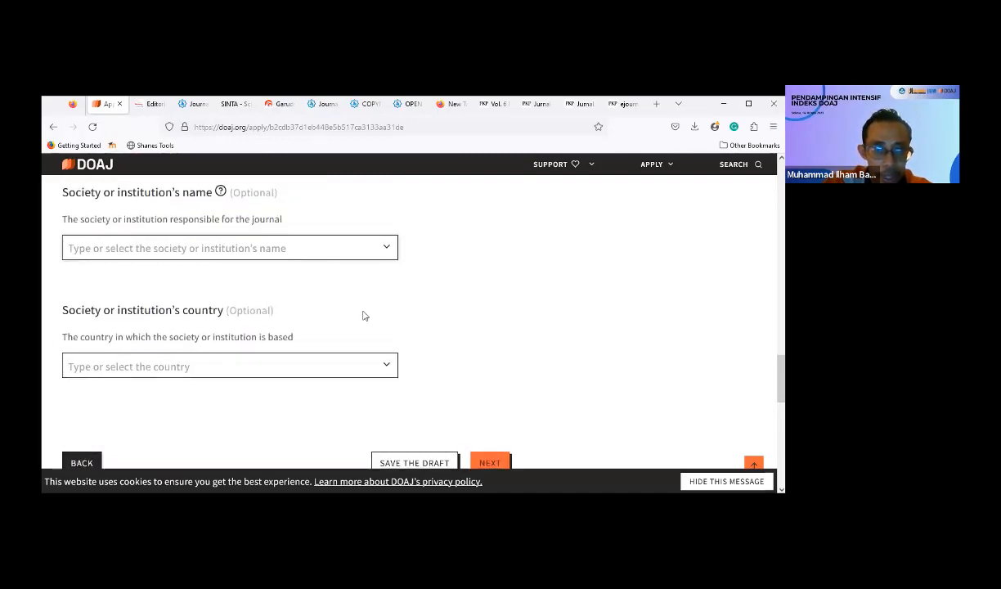
scroll(365, 316, up, 1)
scroll(426, 351, down, 2)
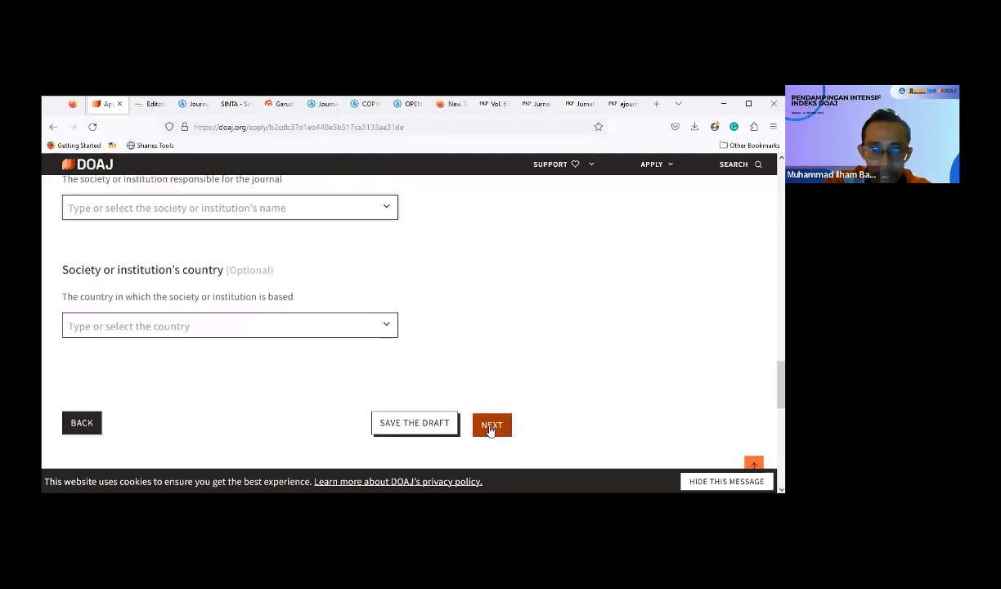
click(491, 427)
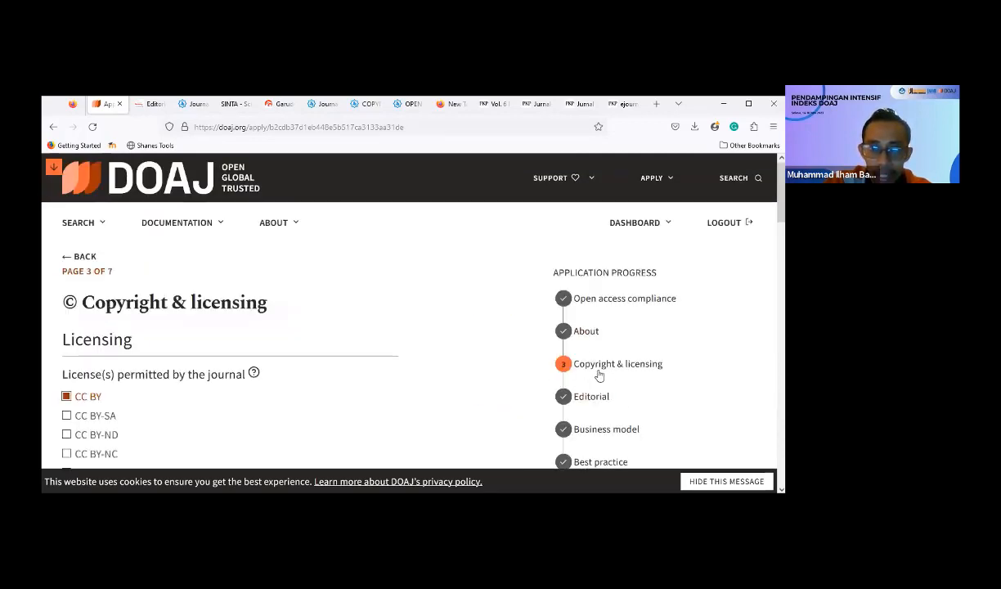
Step: Check the license stated on the journal's Copyright and License page against the license selected in the application
scroll(512, 372, down, 3)
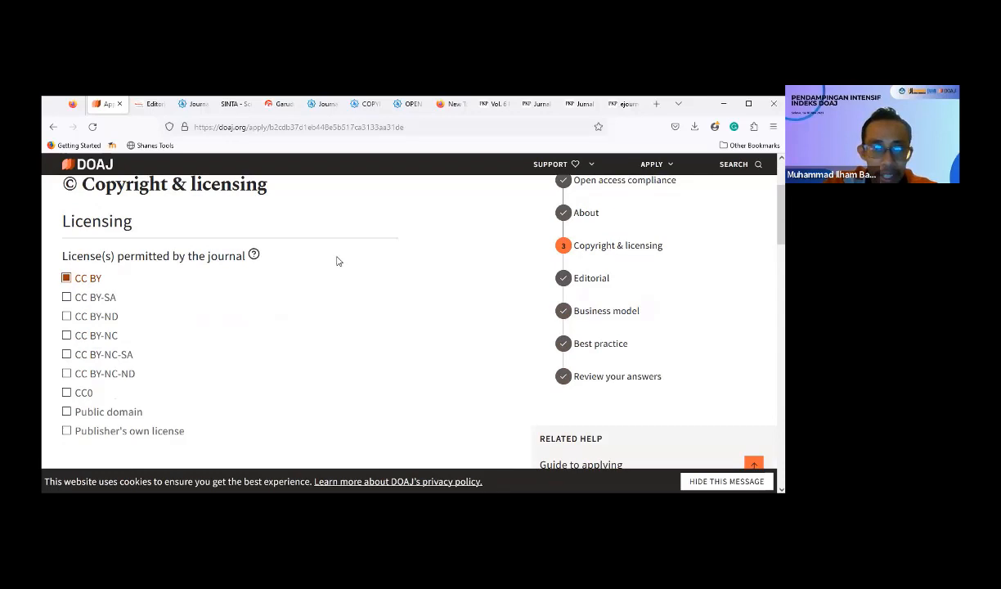
scroll(293, 318, down, 1)
scroll(294, 317, down, 1)
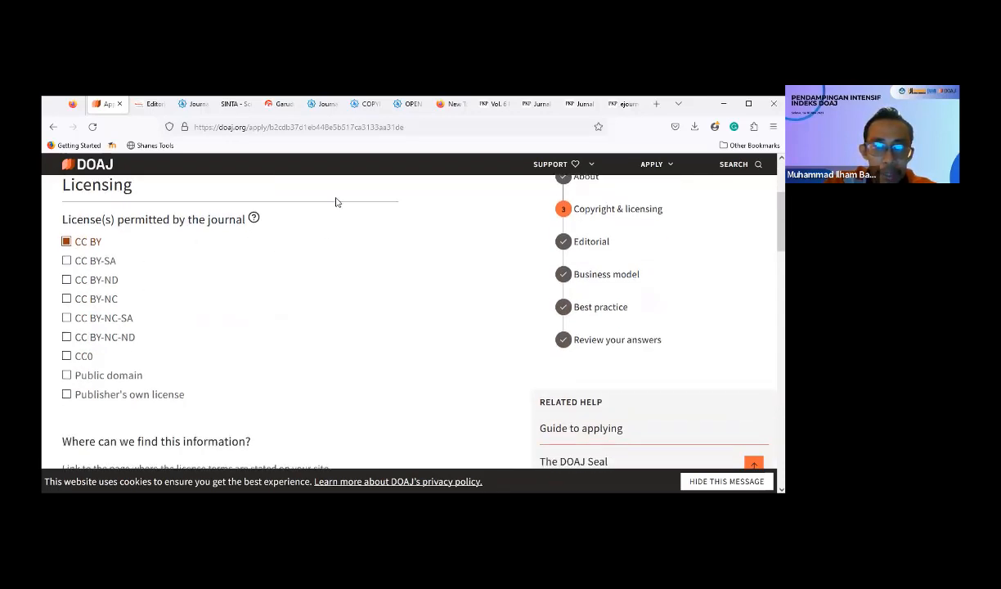
click(326, 104)
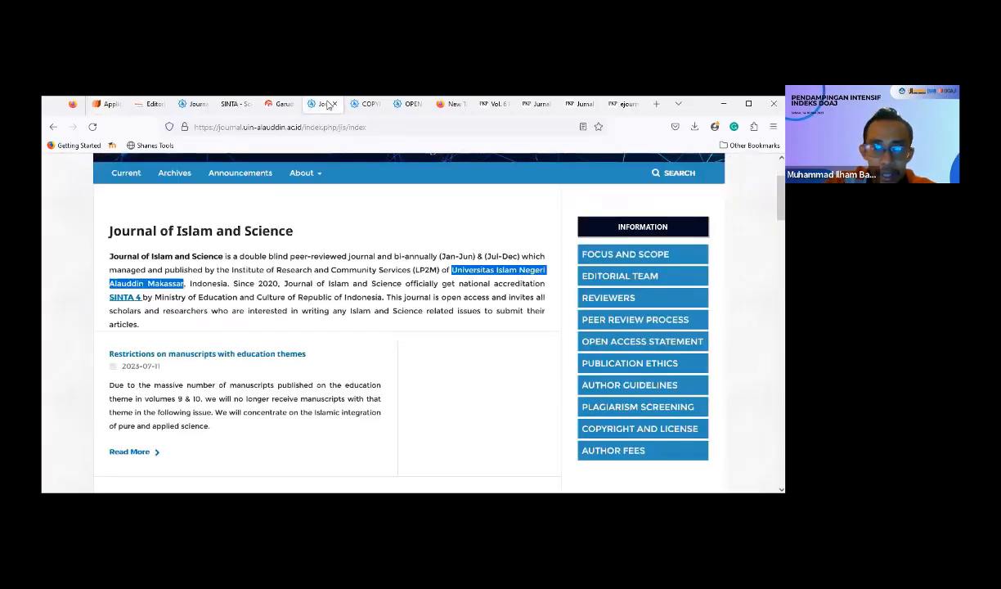
scroll(556, 400, down, 1)
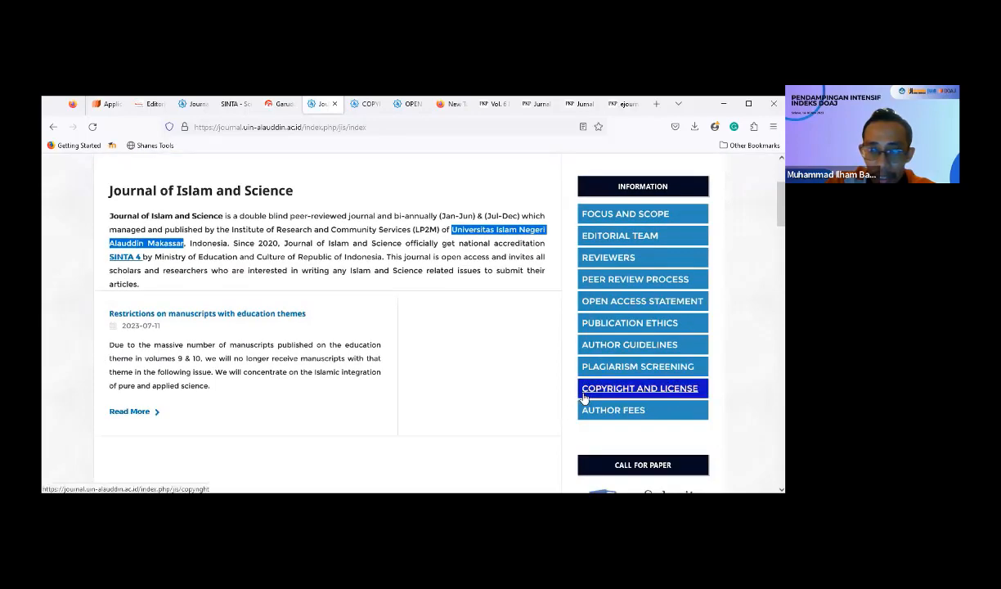
click(584, 396)
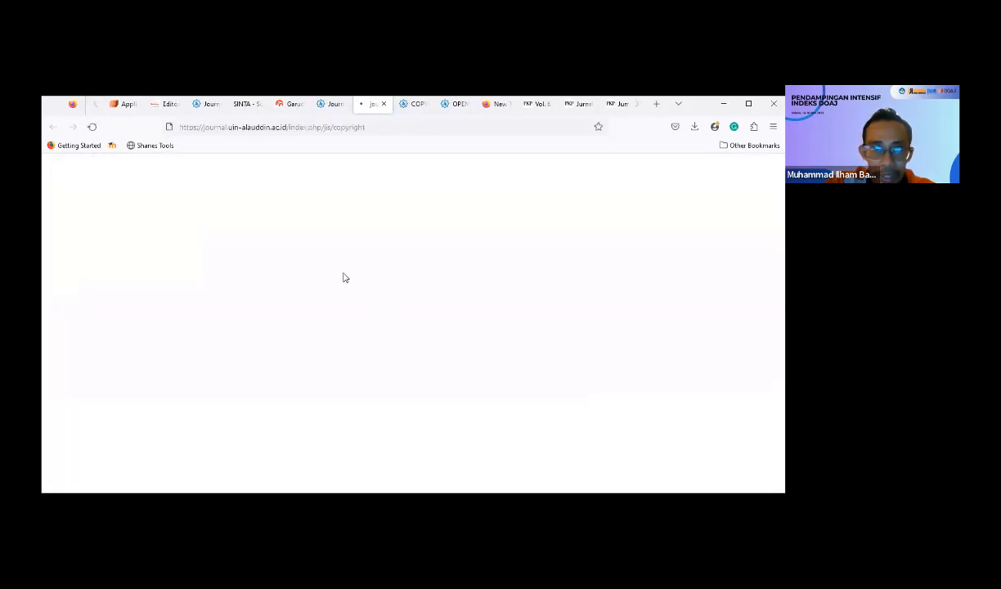
scroll(294, 384, down, 1)
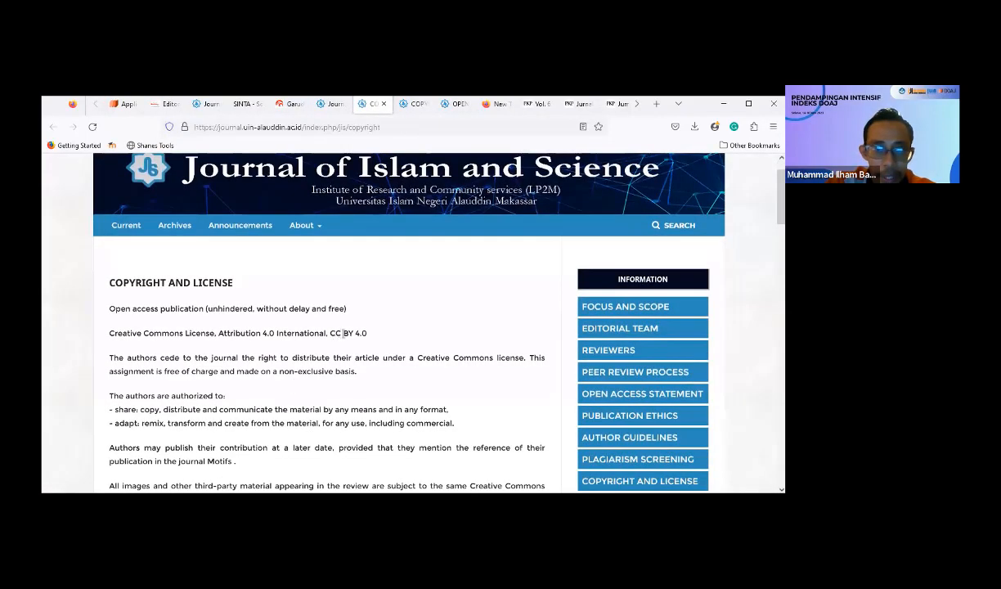
click(125, 106)
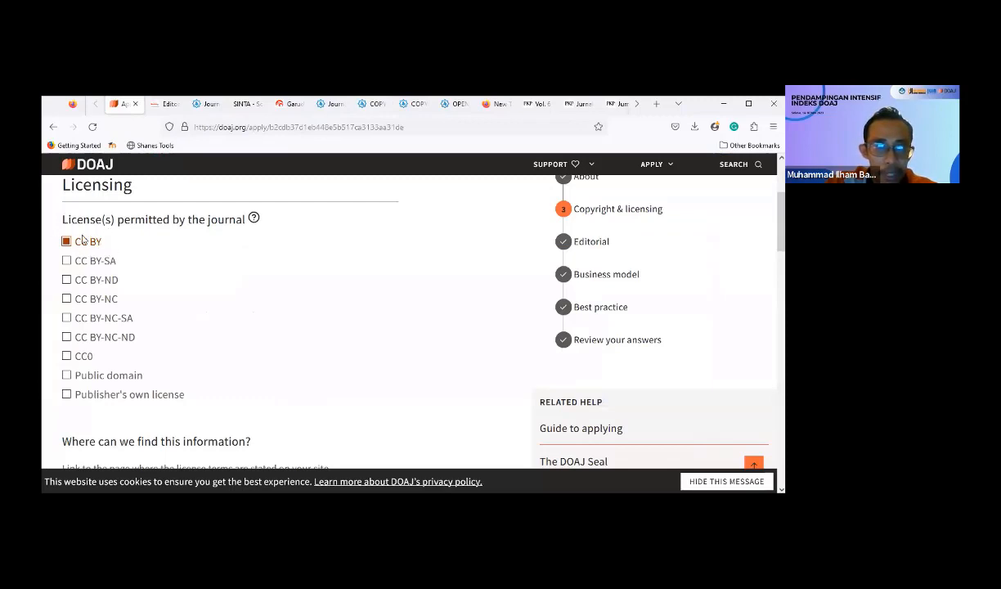
scroll(99, 248, down, 3)
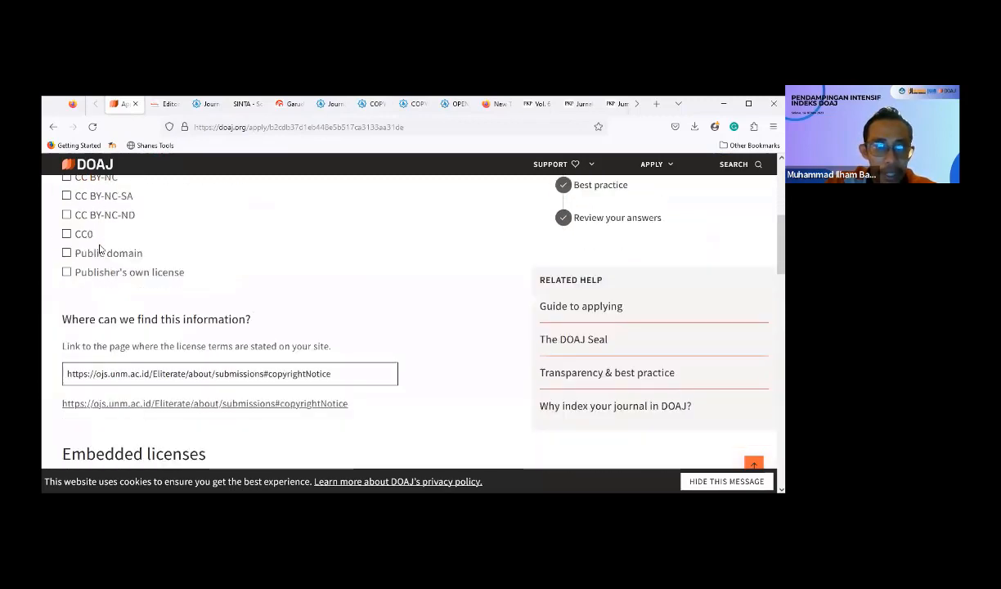
click(103, 373)
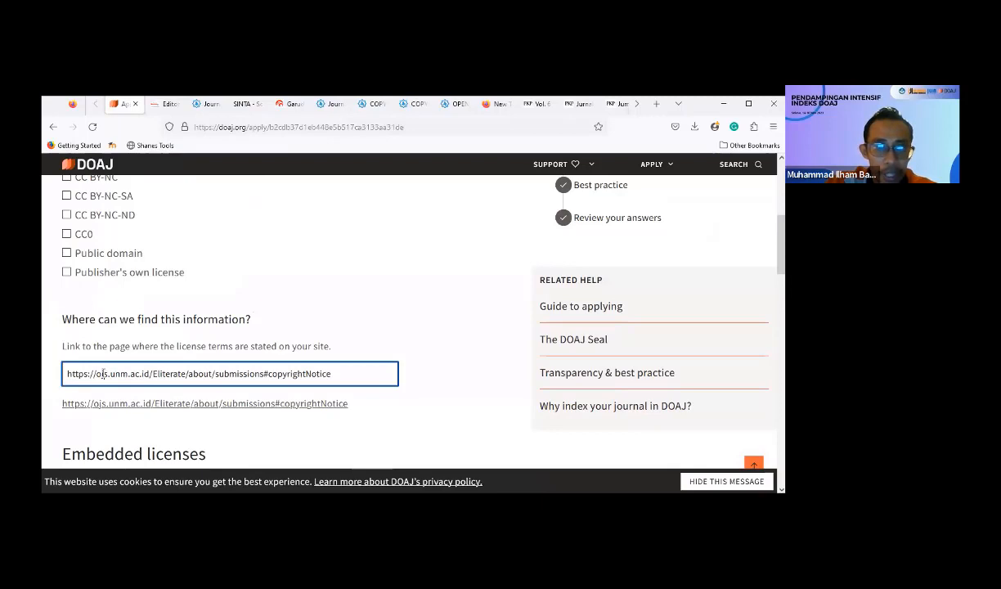
click(443, 104)
click(414, 104)
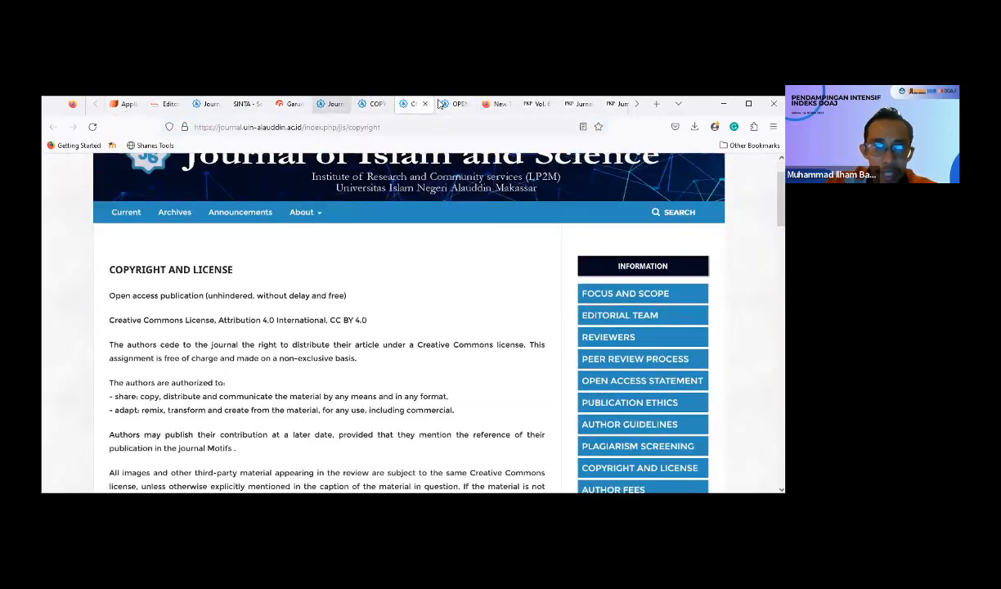
click(327, 127)
right_click(329, 128)
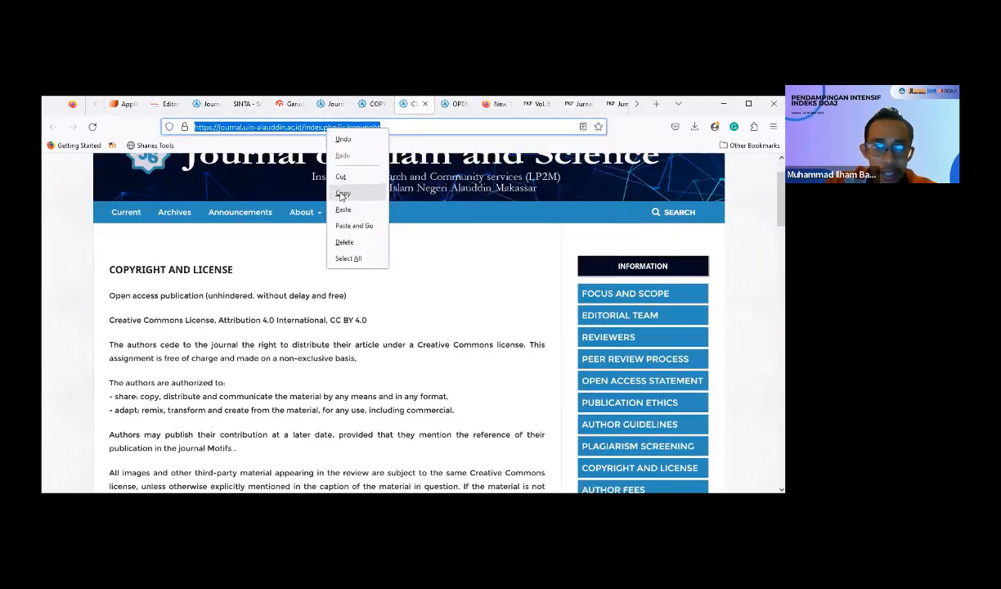
click(336, 194)
click(123, 104)
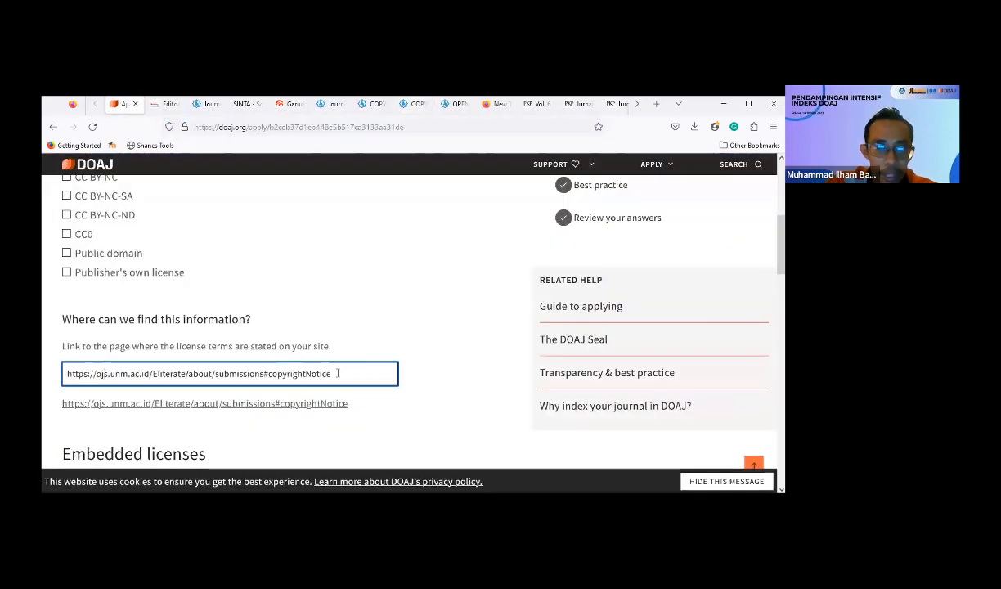
drag(334, 376, 58, 365)
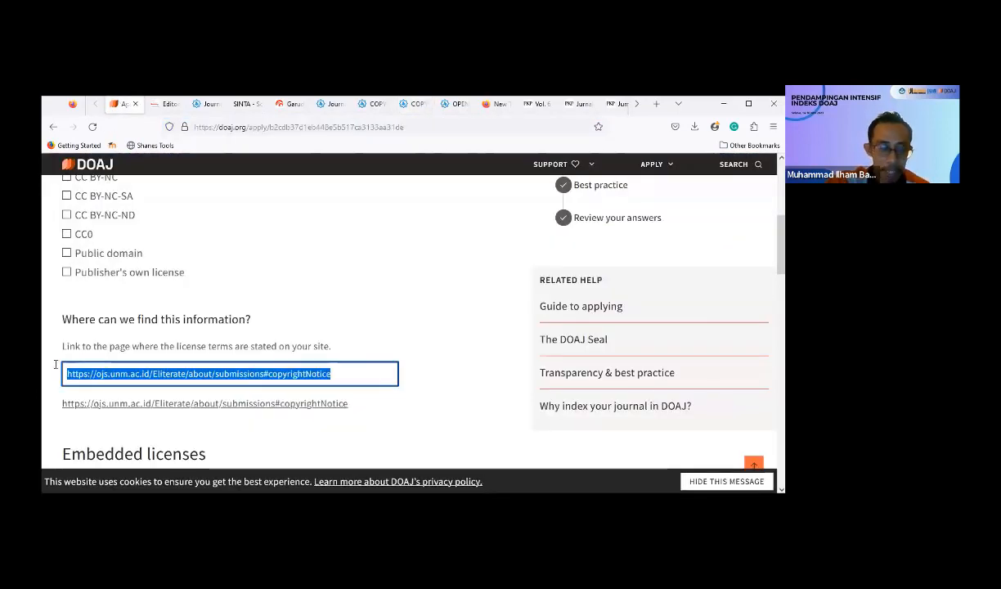
key(ctrl+v)
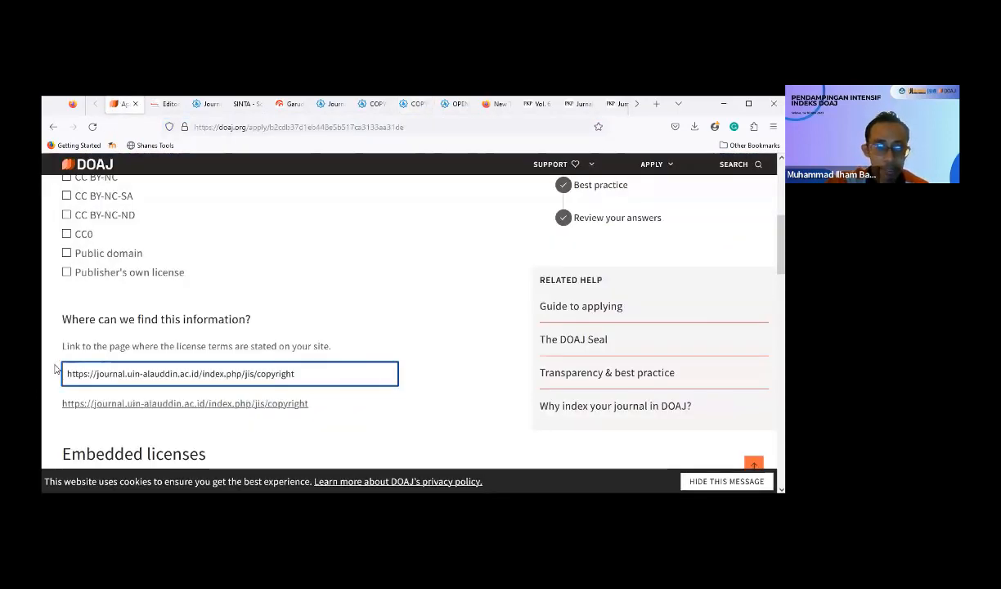
click(170, 425)
Step: Open the article "Analysis of the Qur'an surah Al-Waqi'ah verses 7-56 based on a set perspective on mathematics" from the journal's homepage
scroll(170, 425, down, 3)
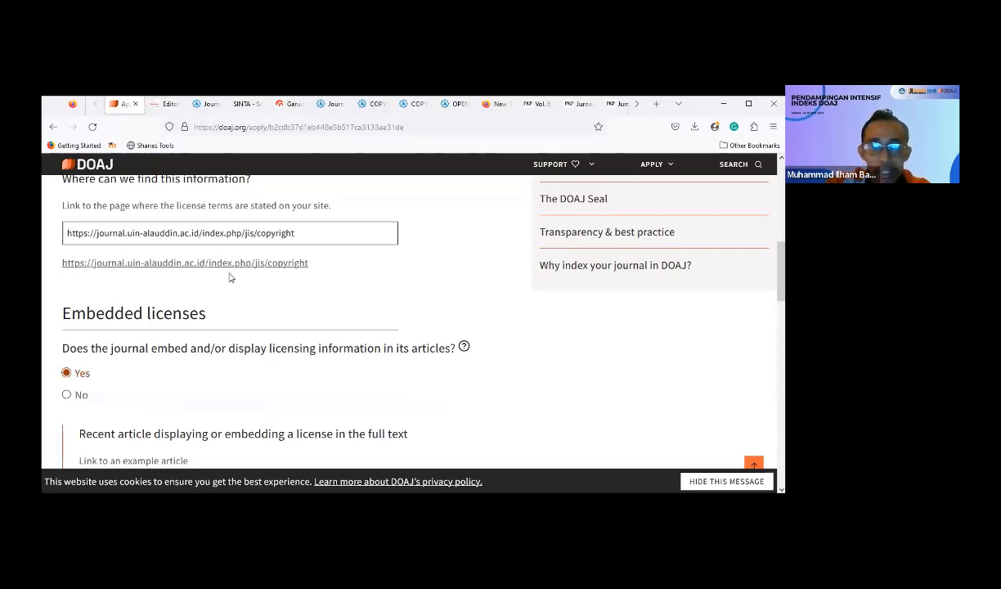
click(327, 104)
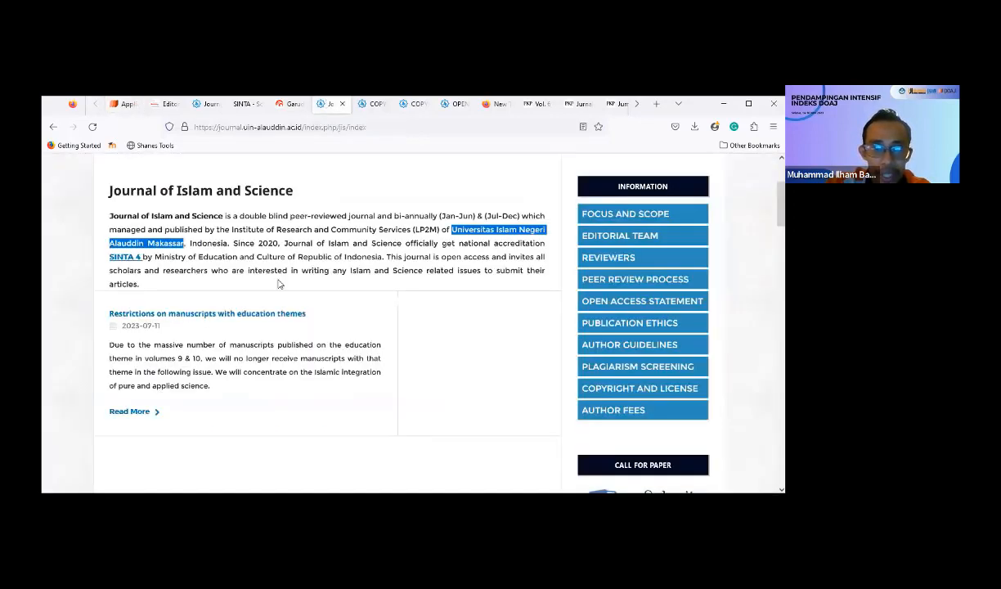
scroll(279, 284, up, 3)
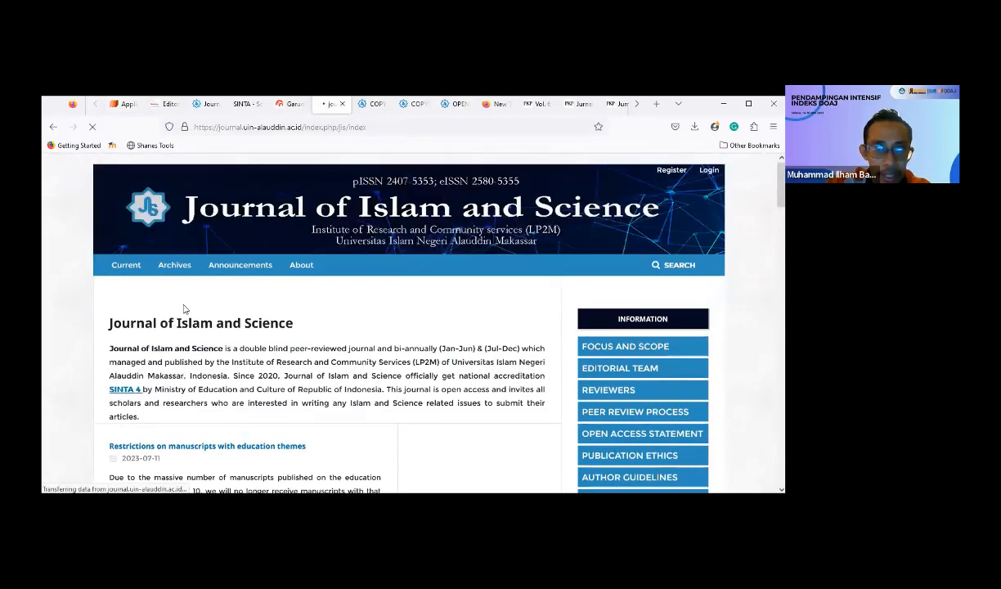
scroll(184, 309, down, 3)
scroll(184, 308, down, 3)
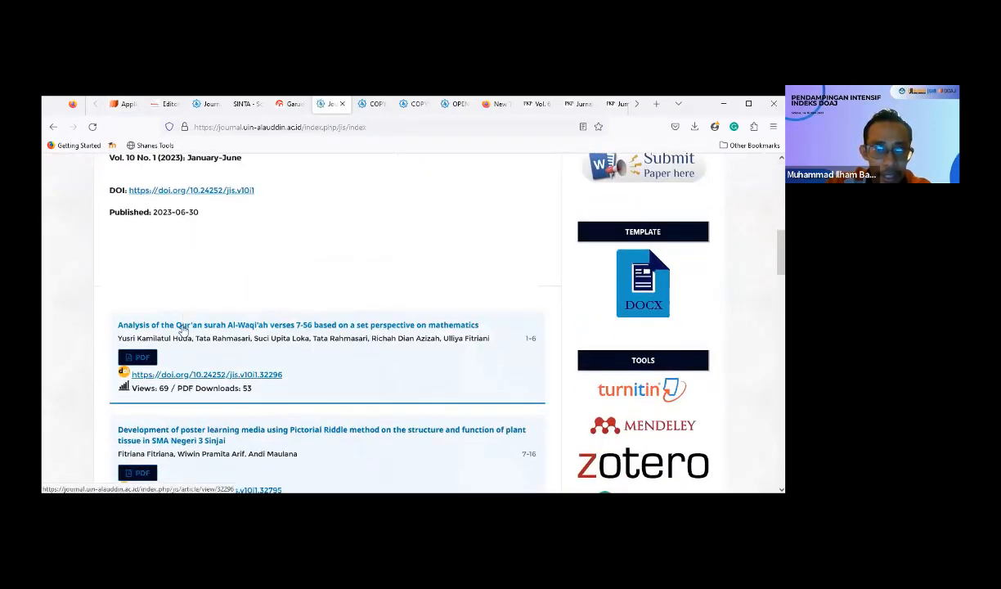
click(183, 326)
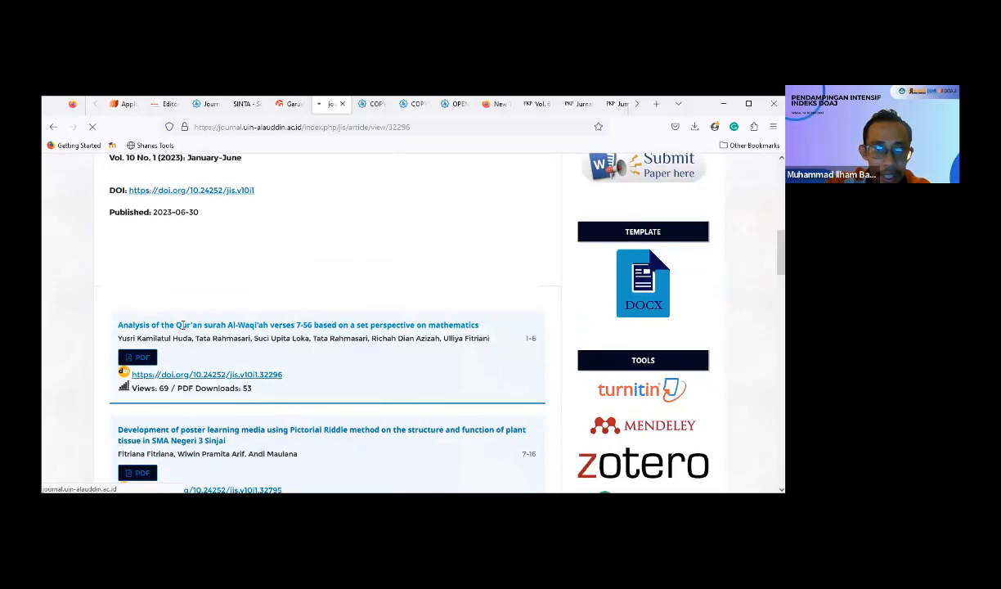
Step: Examine the copyright and Creative Commons license notice displayed on the article's page
scroll(184, 328, down, 5)
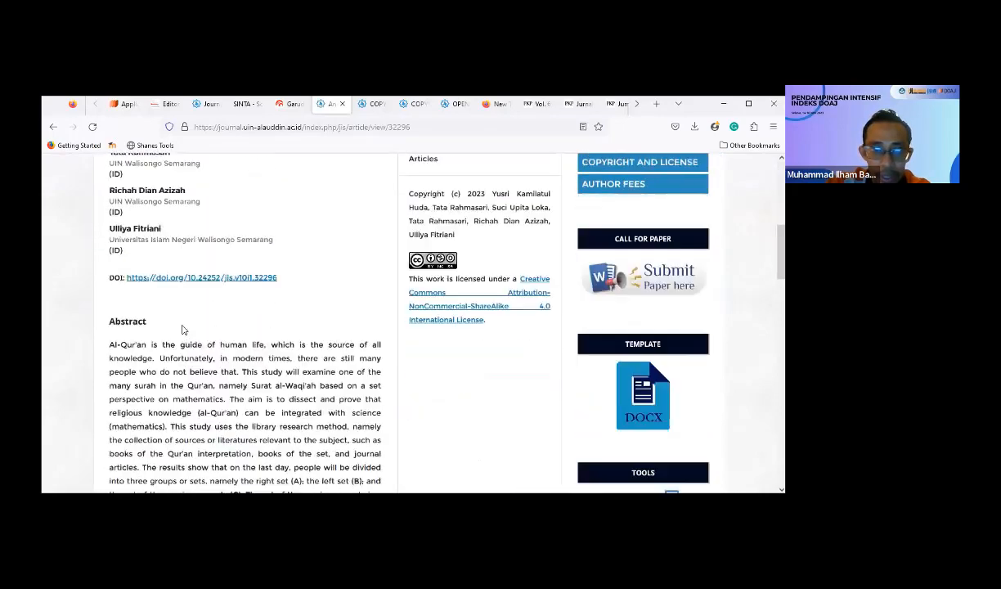
scroll(183, 329, down, 2)
scroll(183, 330, up, 2)
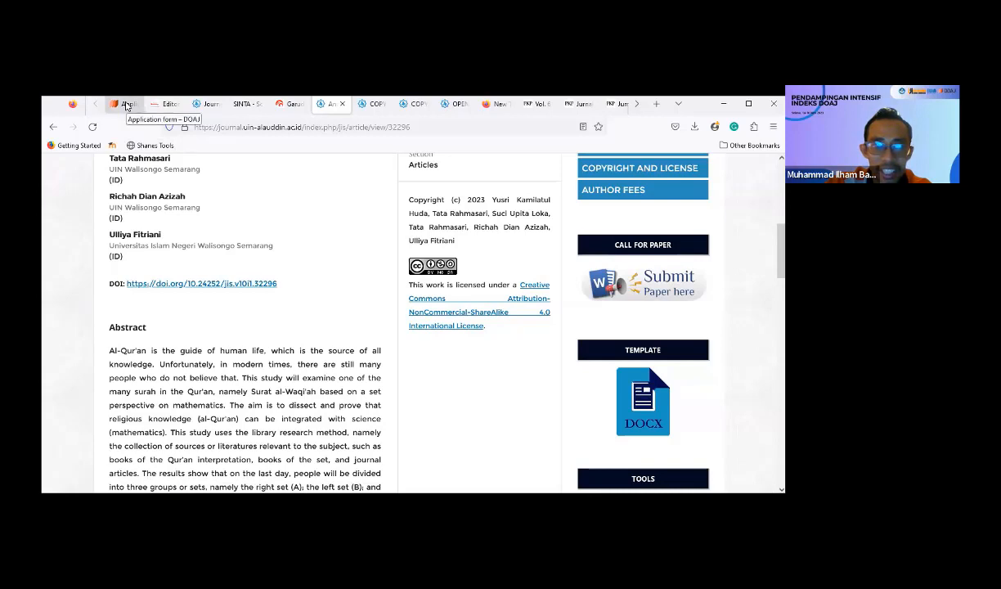
scroll(311, 270, up, 3)
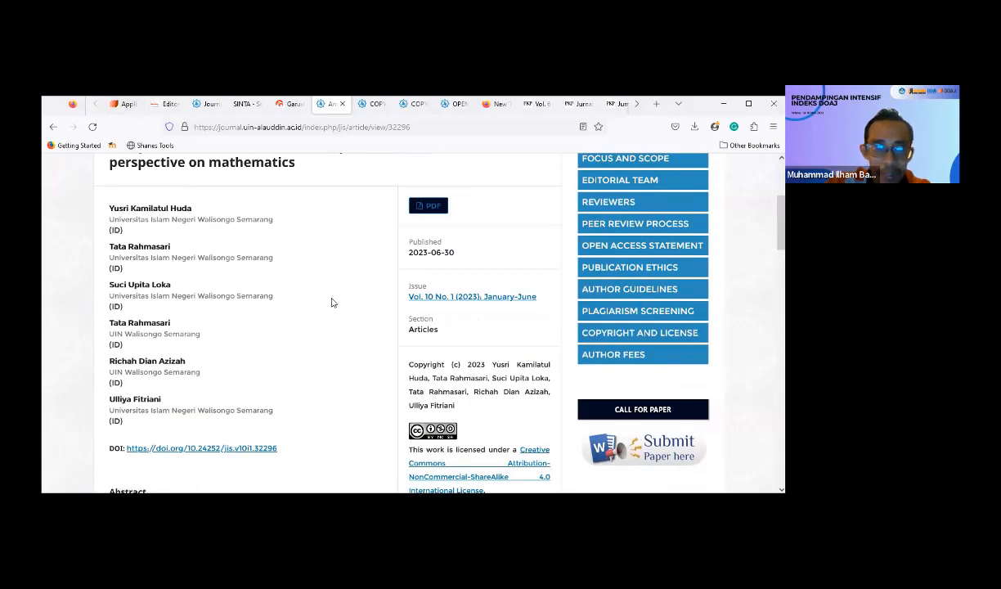
scroll(330, 302, up, 1)
scroll(330, 302, down, 3)
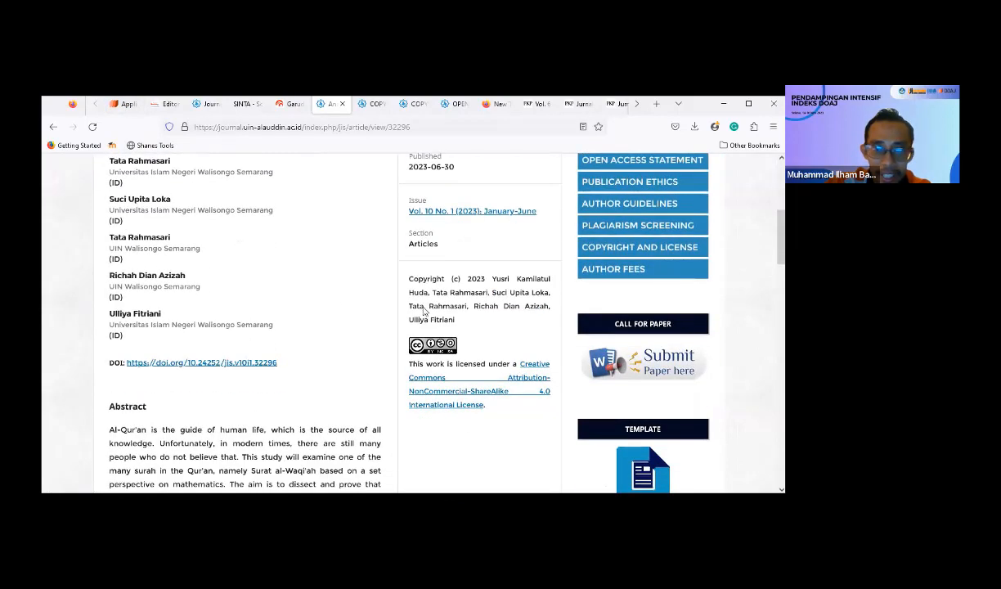
click(126, 104)
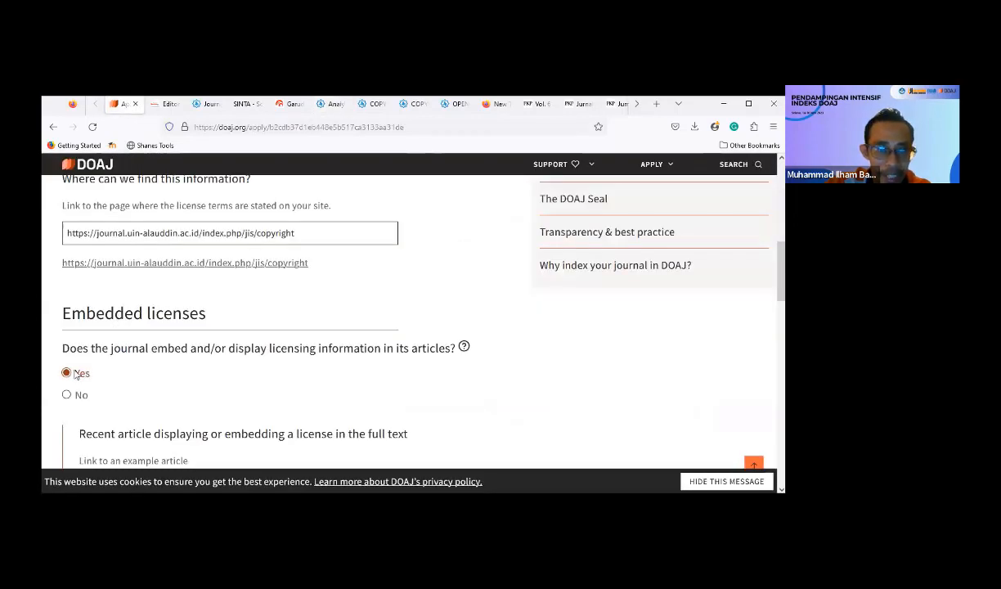
scroll(153, 387, down, 2)
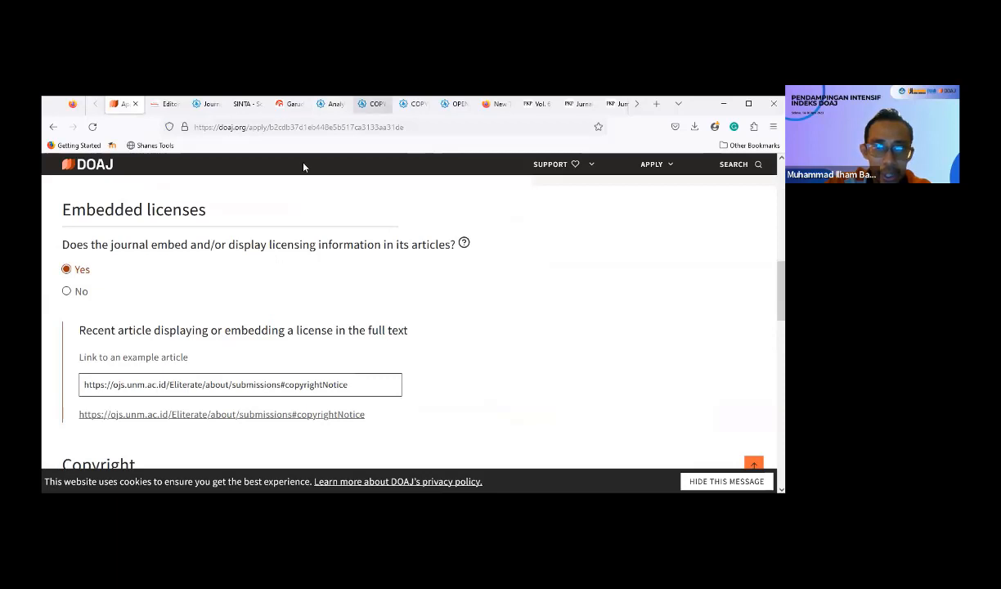
click(320, 105)
click(257, 127)
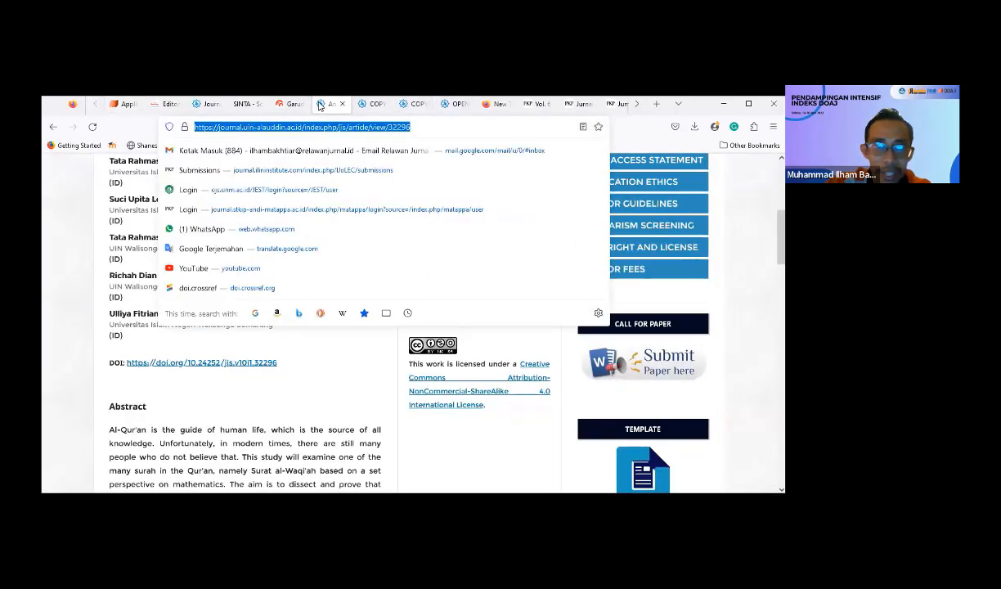
right_click(257, 127)
click(272, 190)
click(124, 104)
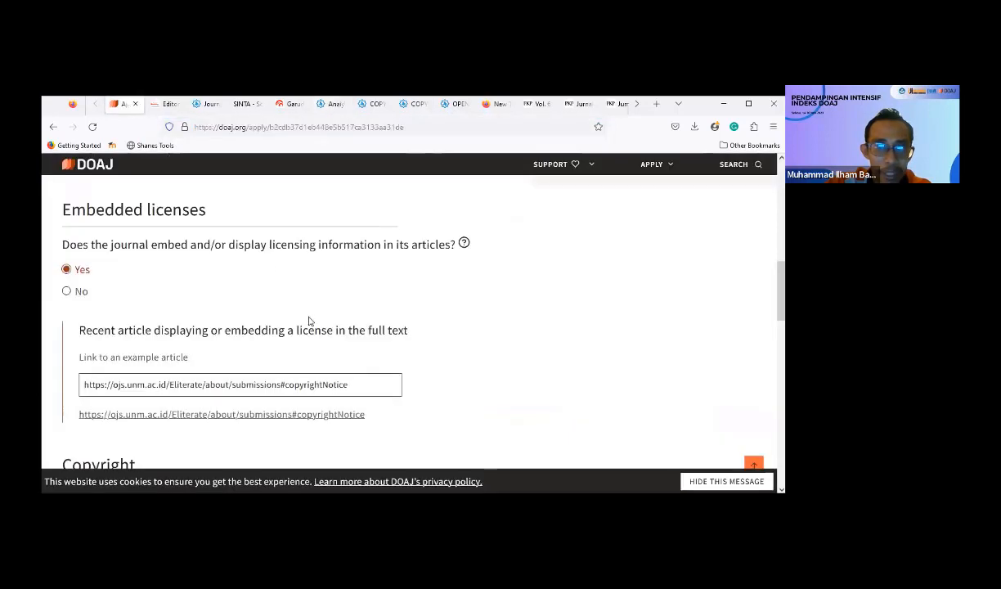
drag(347, 385, 69, 386)
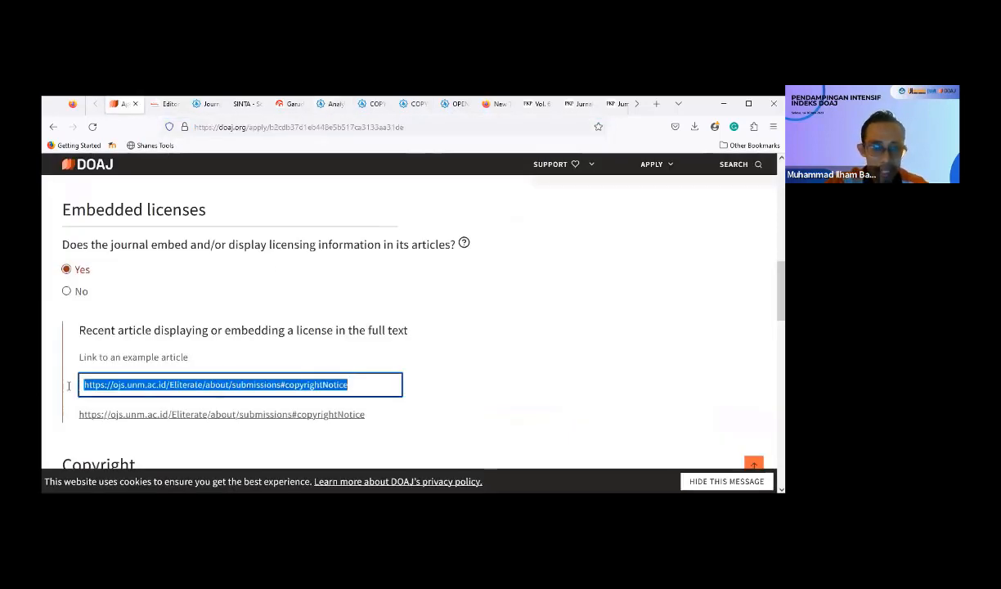
key(ctrl+v)
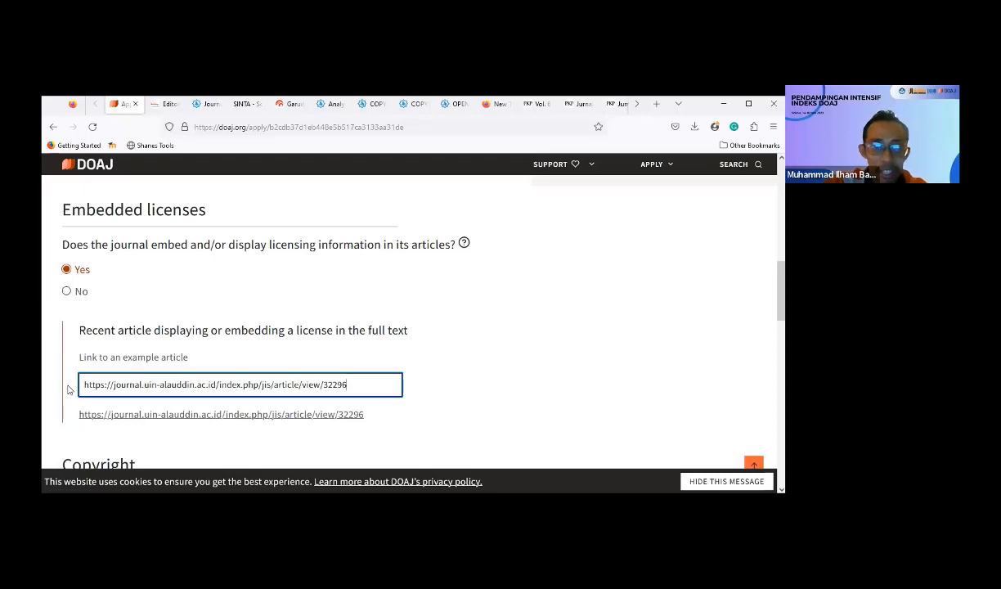
scroll(68, 389, down, 5)
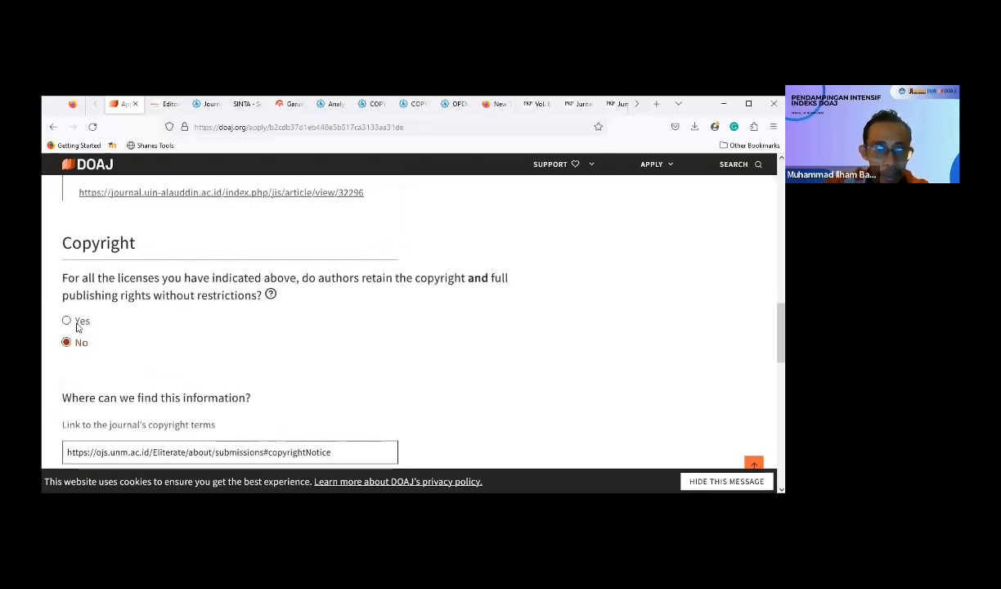
click(70, 322)
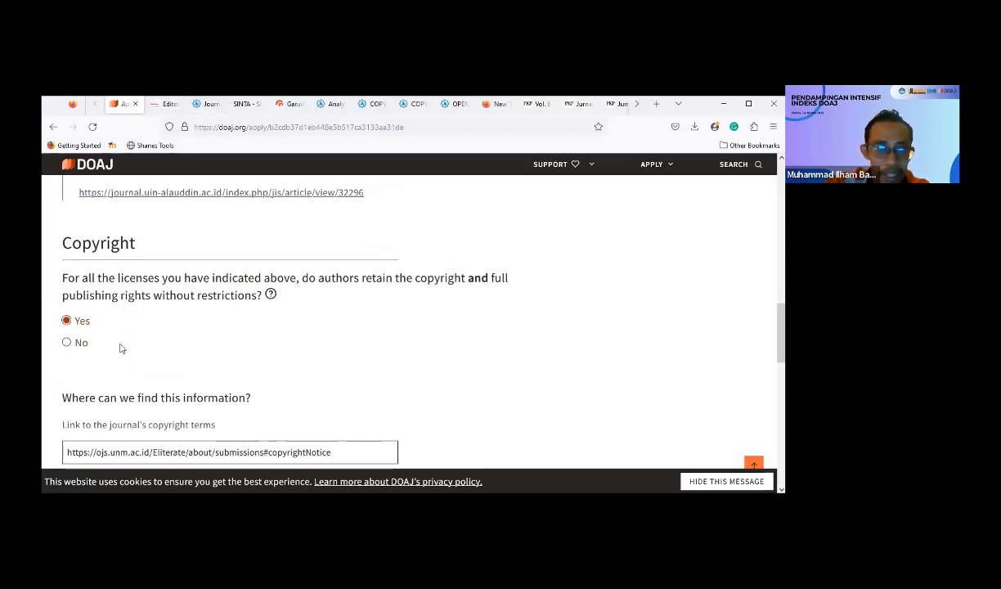
scroll(125, 345, down, 1)
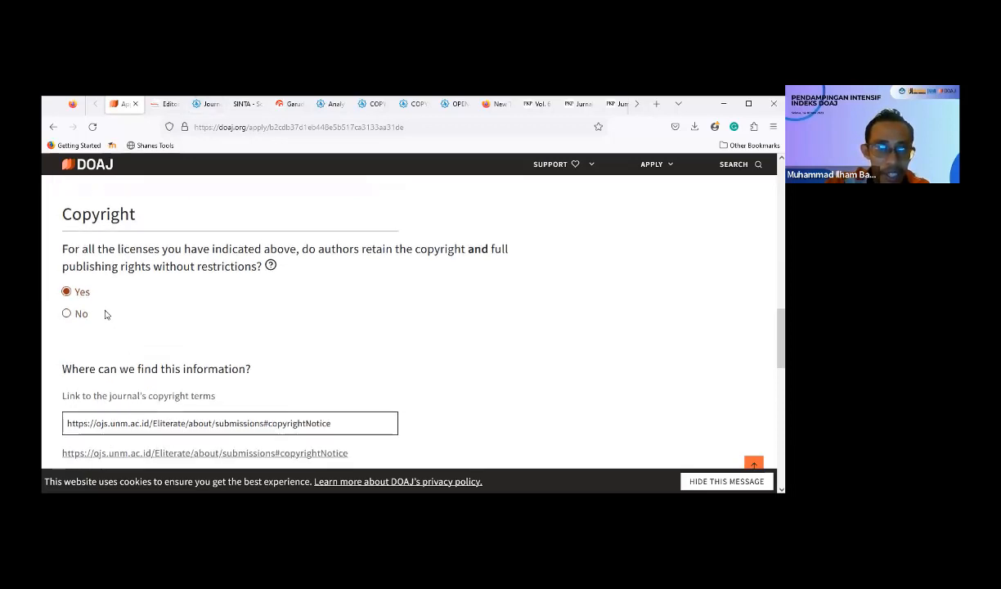
drag(335, 425, 47, 413)
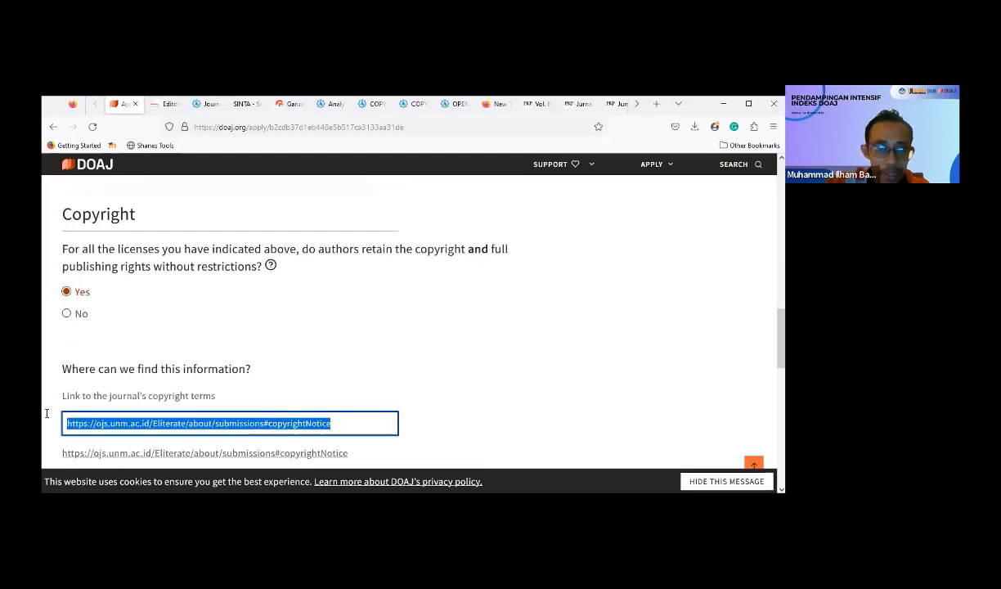
scroll(47, 413, up, 3)
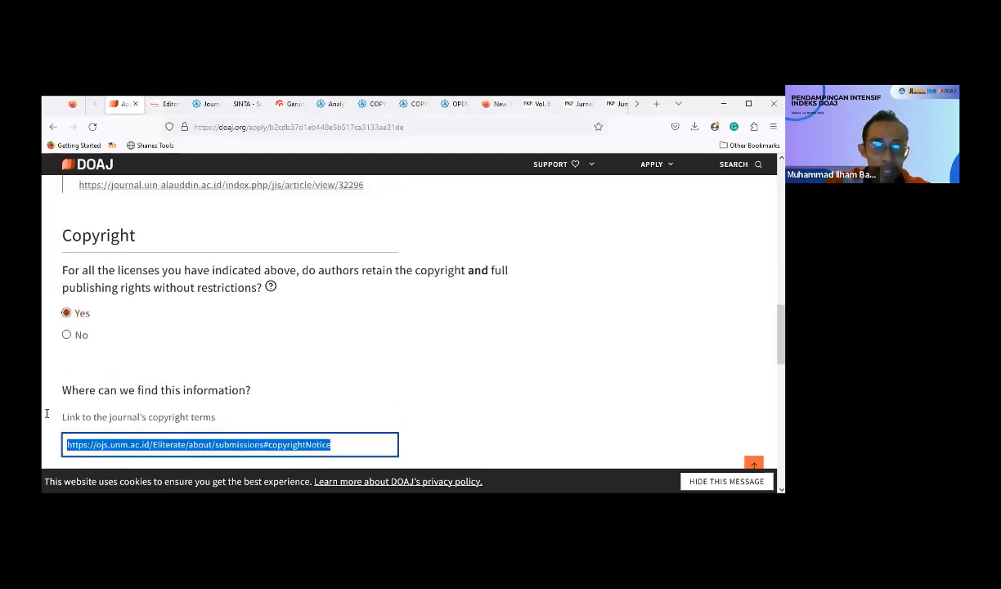
scroll(217, 279, up, 3)
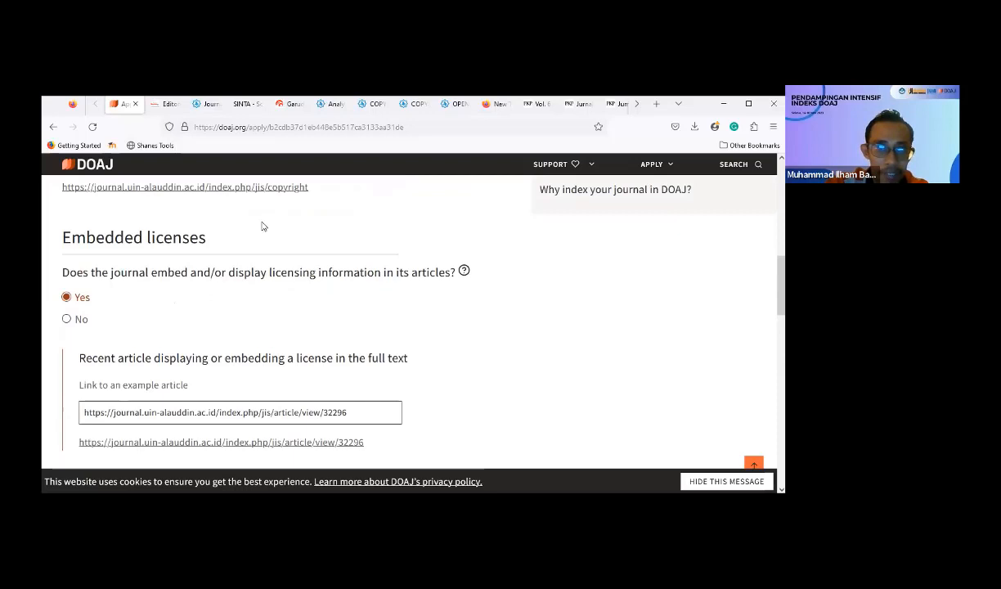
scroll(290, 243, up, 3)
drag(300, 264, 46, 269)
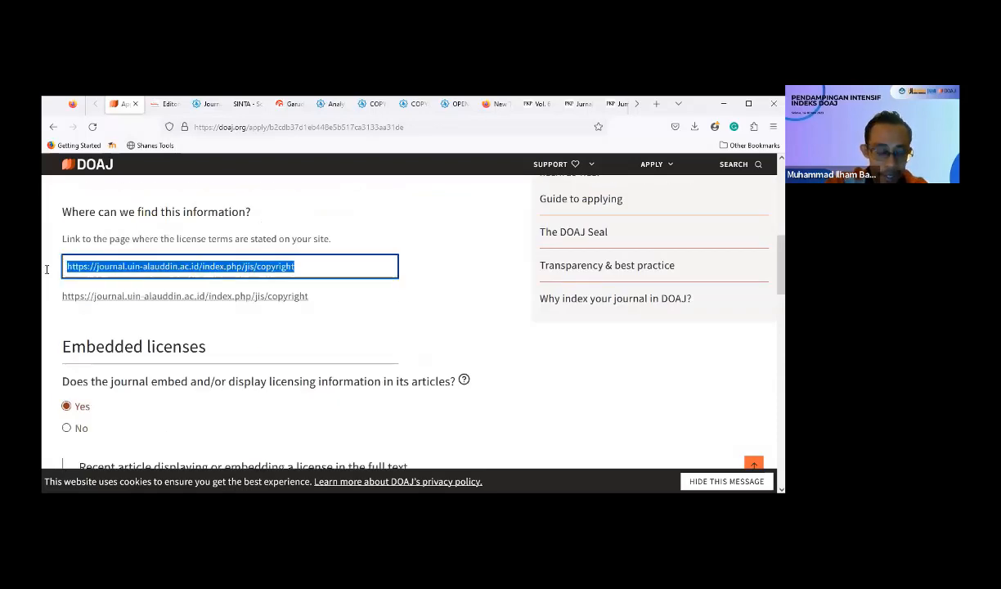
scroll(42, 273, down, 8)
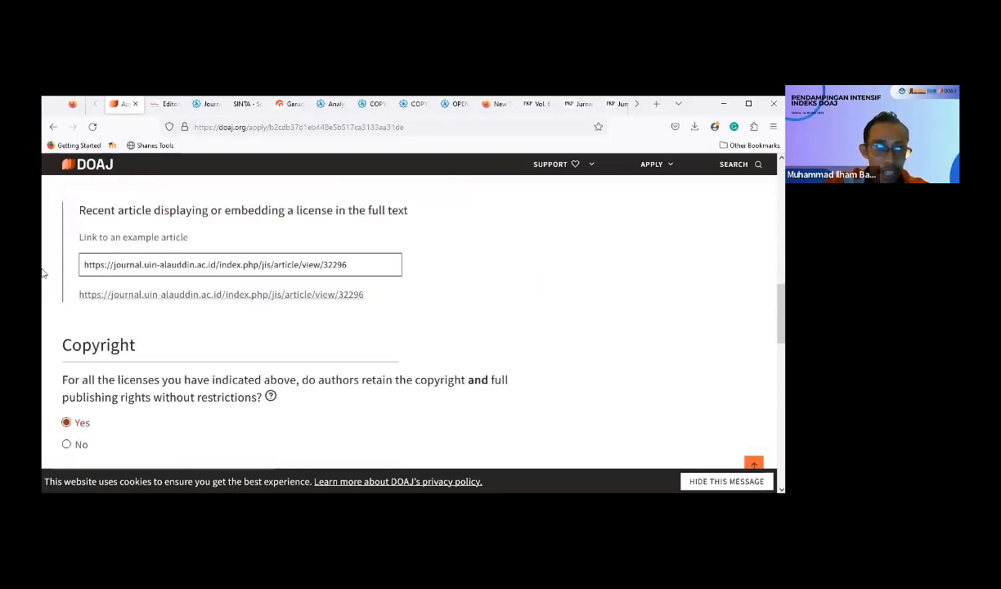
drag(340, 393, 47, 384)
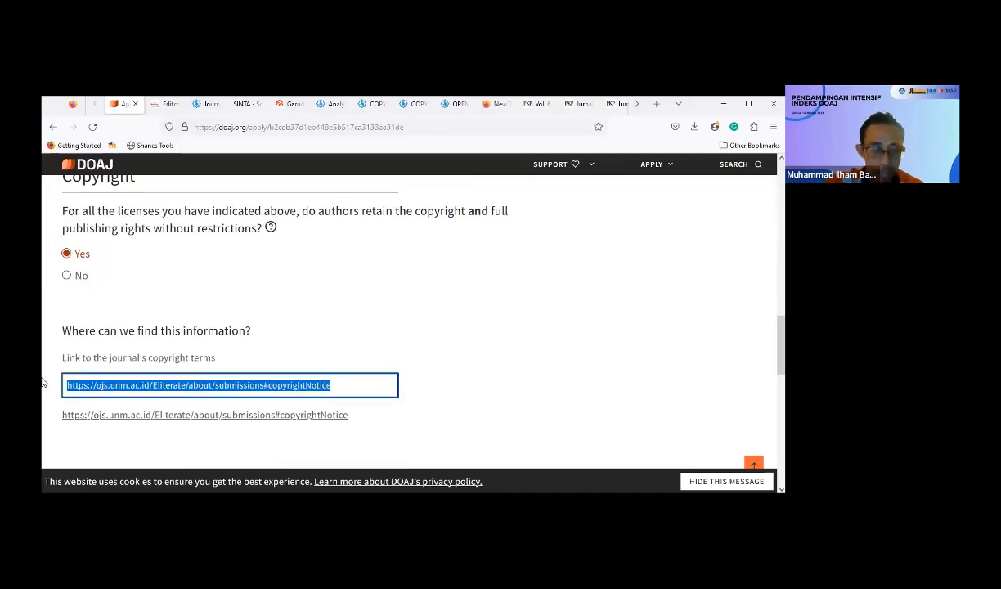
key(ctrl+v)
Step: Continue to the Editorial page of the application and review the peer review type options
scroll(306, 382, down, 3)
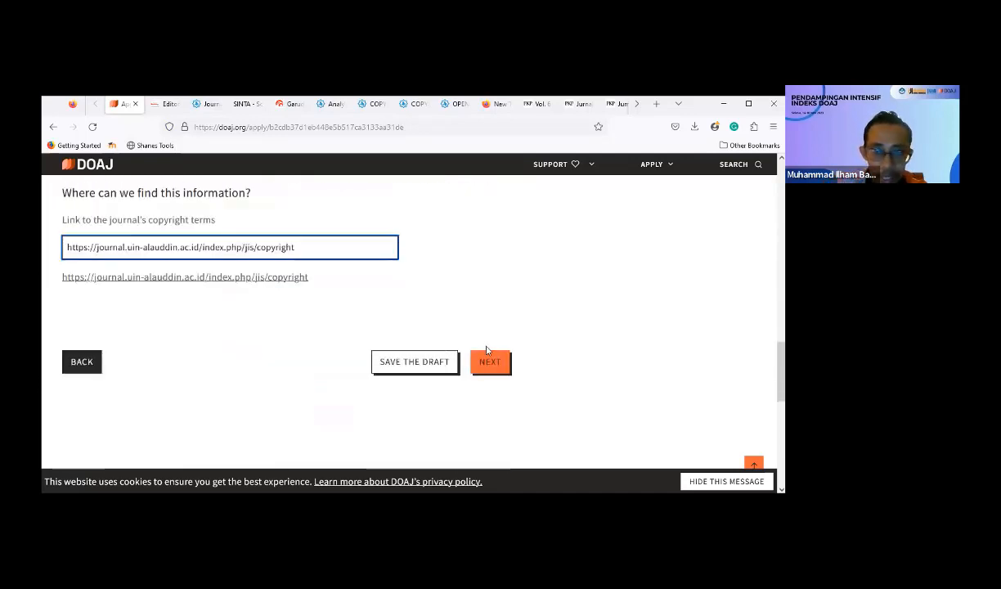
click(487, 360)
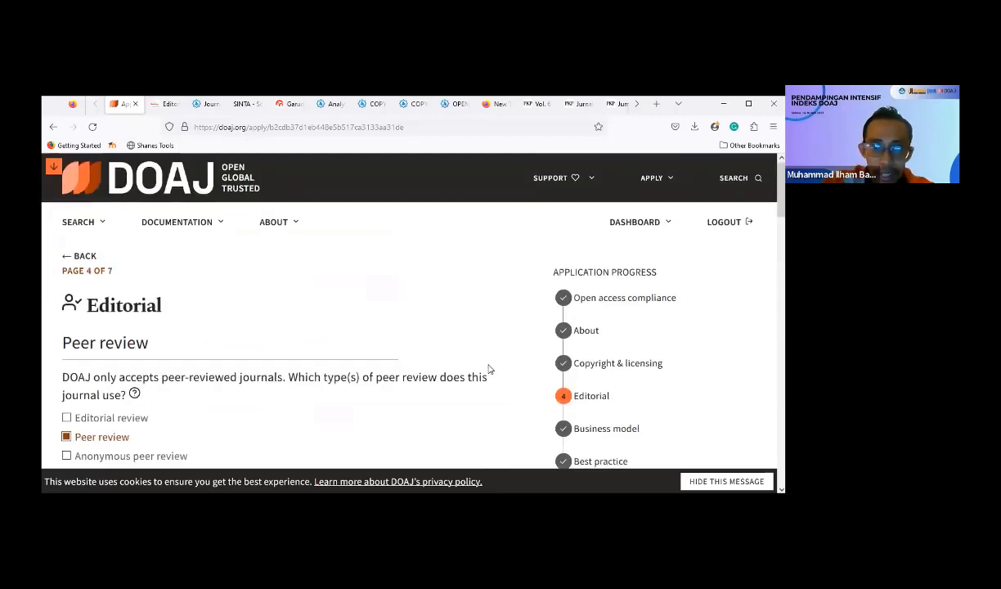
scroll(488, 369, down, 1)
scroll(489, 369, down, 1)
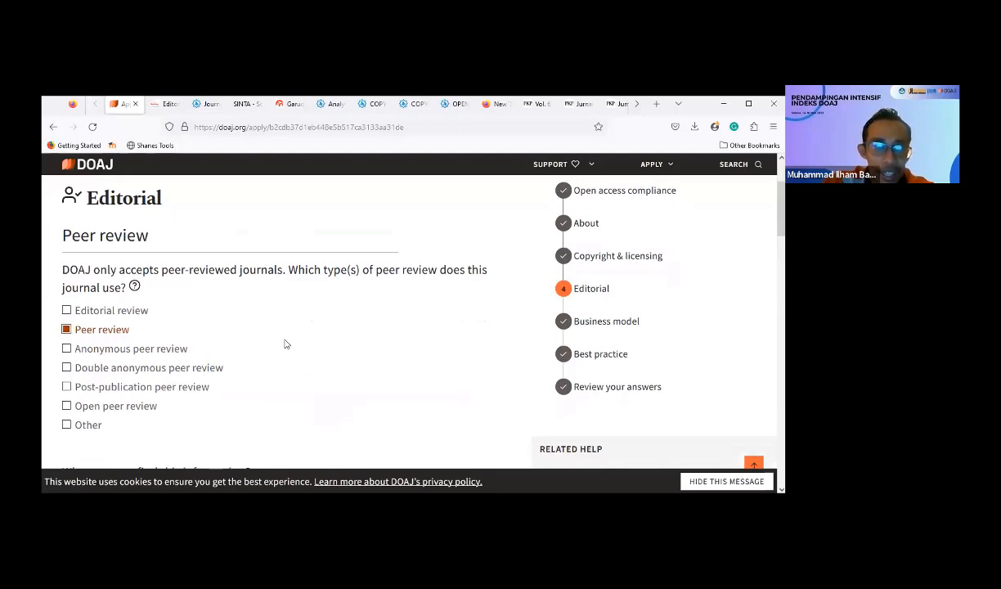
scroll(276, 329, down, 1)
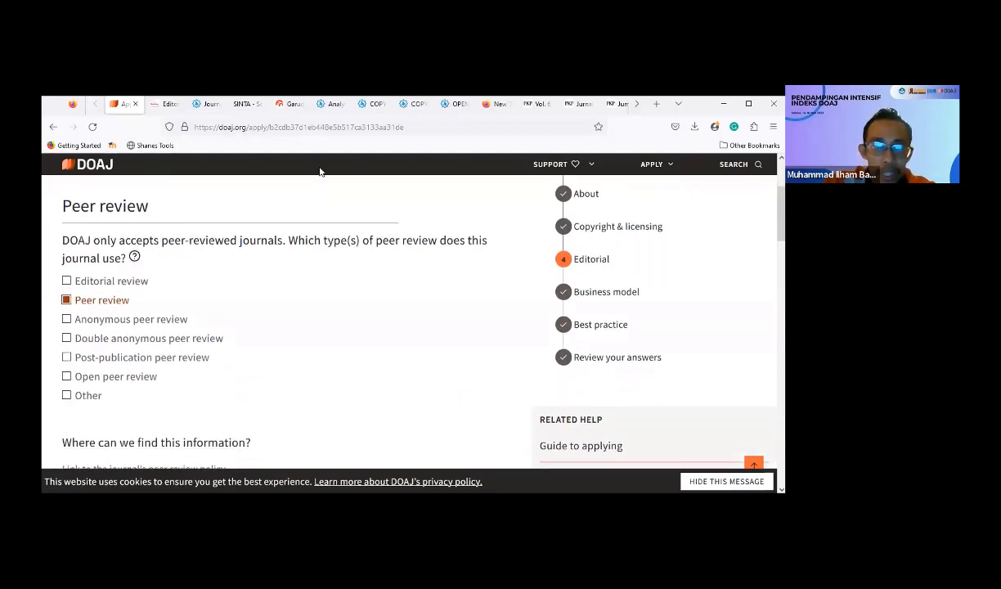
Step: Open the journal's Peer Review Process page, highlight the double-blind peer-review statement, and copy the page's address
click(329, 105)
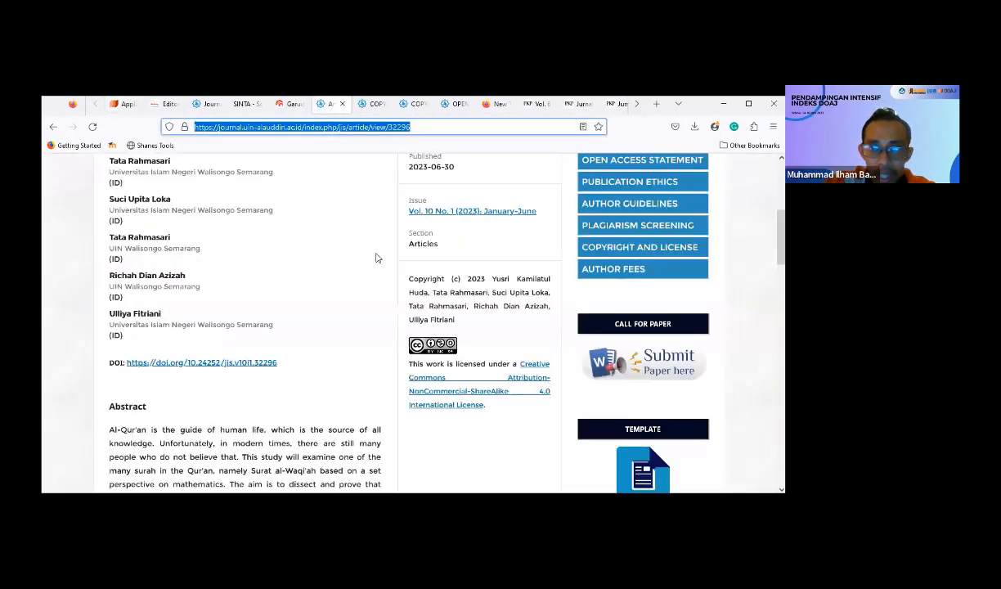
scroll(619, 260, up, 2)
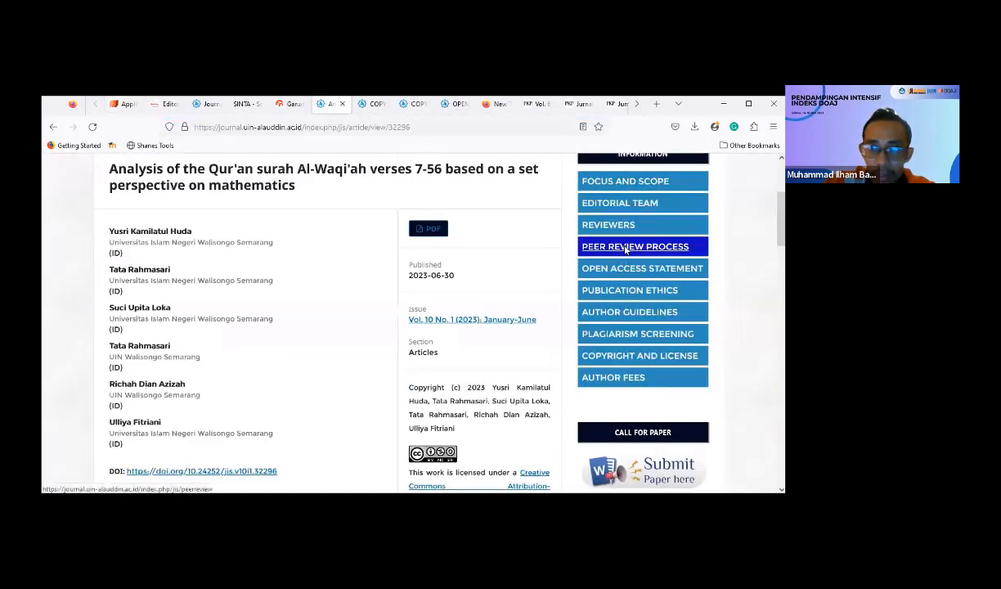
click(625, 247)
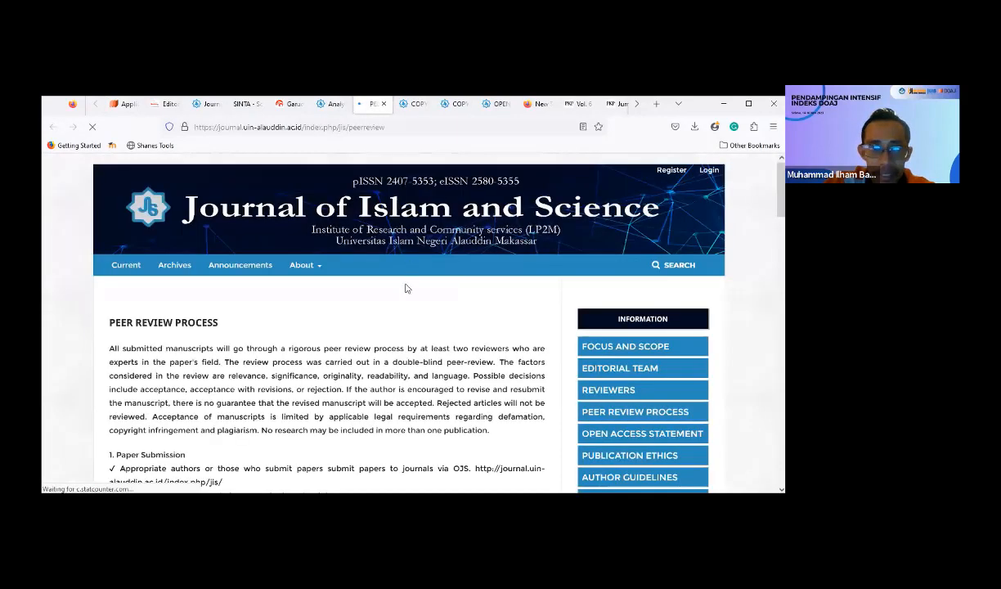
drag(393, 361, 494, 365)
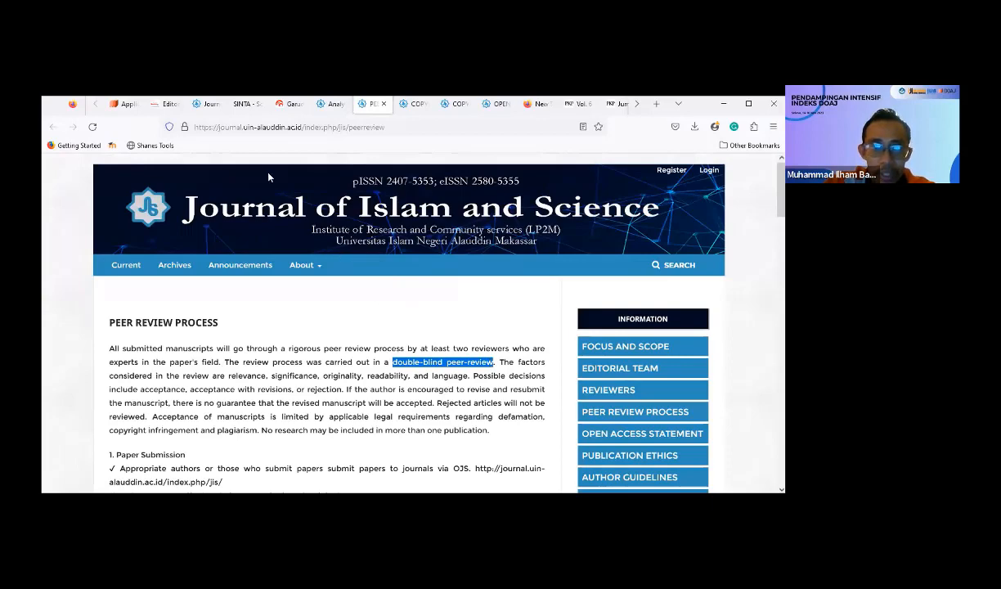
key(ctrl+l)
right_click(251, 129)
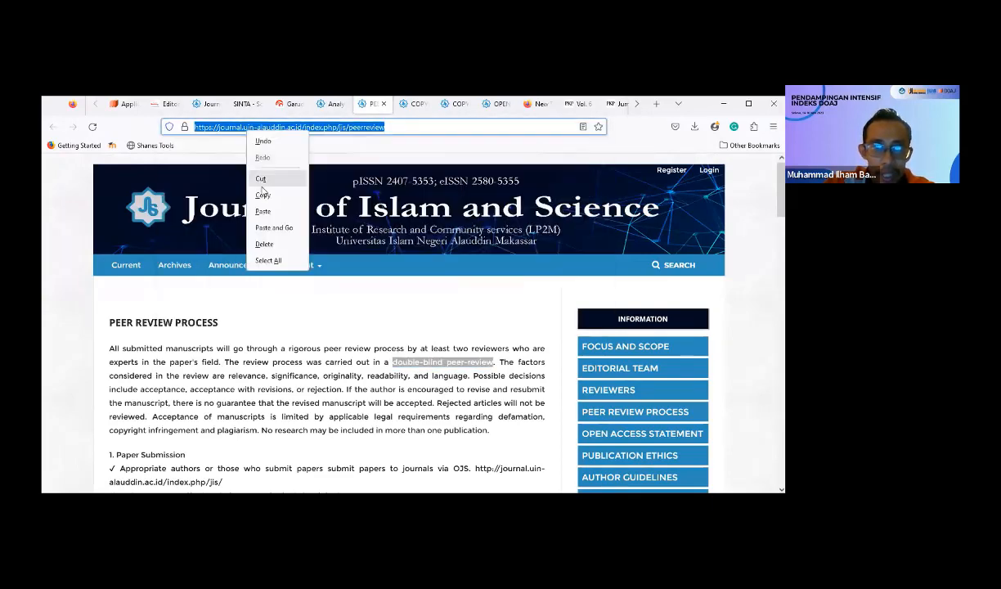
click(255, 194)
click(121, 105)
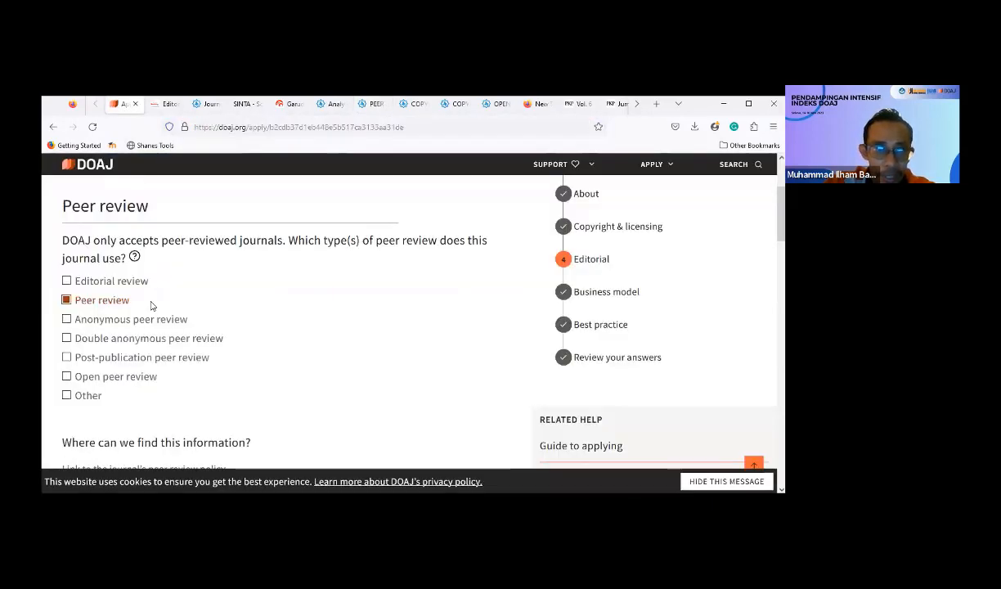
click(67, 300)
scroll(204, 344, down, 3)
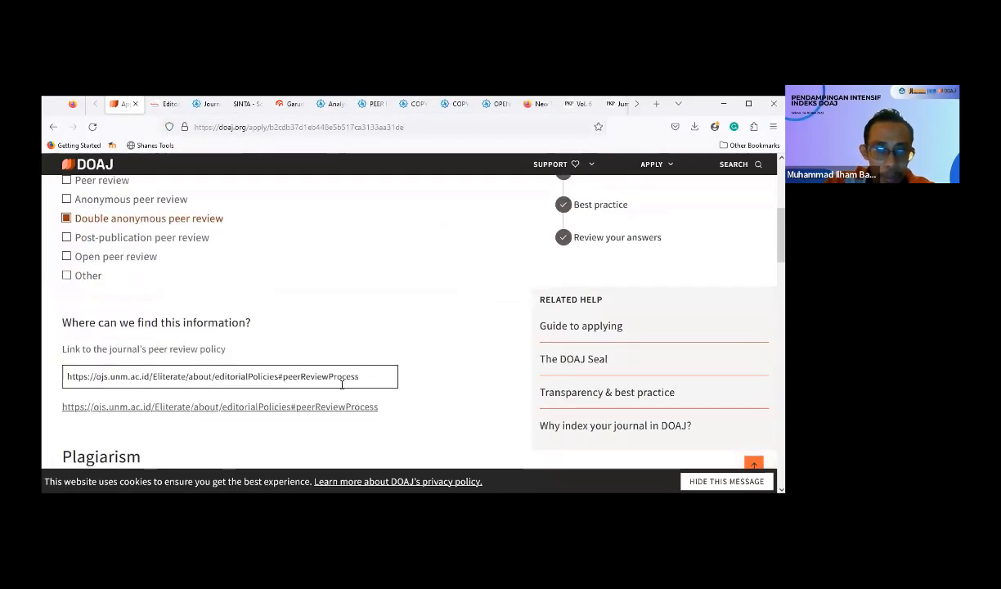
drag(365, 377, 47, 373)
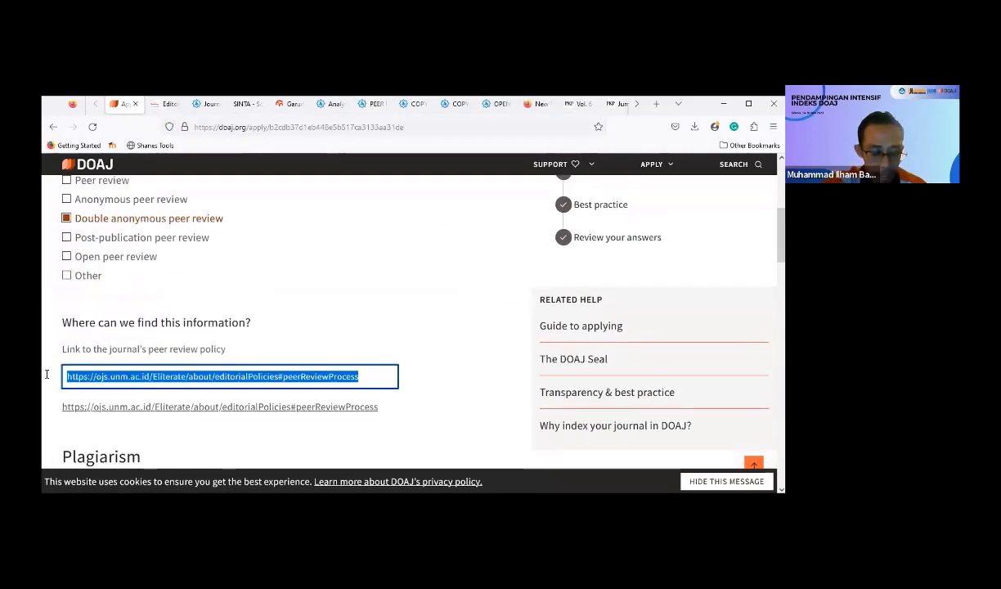
key(ctrl+v)
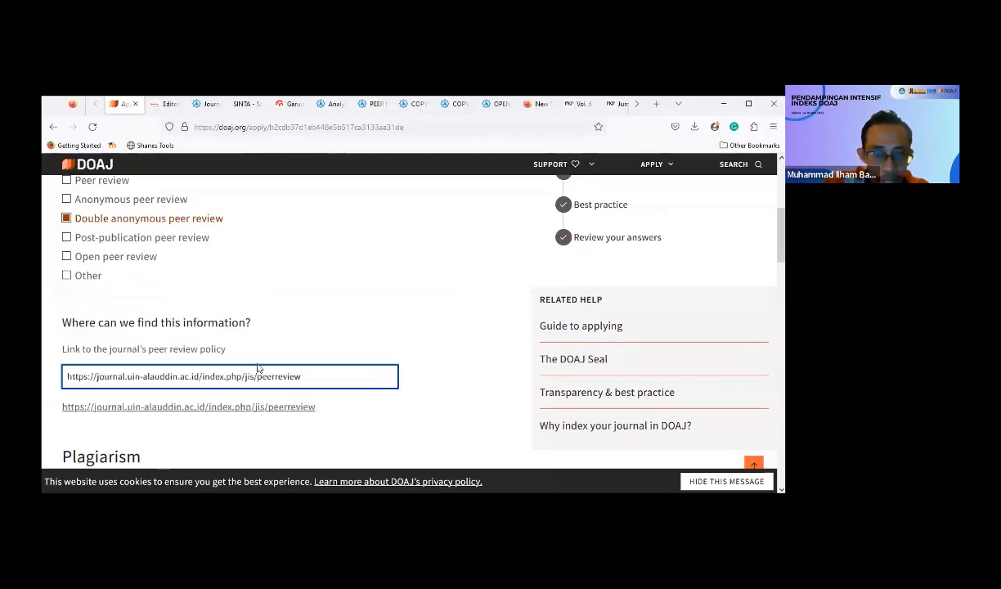
Step: Open the journal's Plagiarism Screening page from the article page and copy its address
scroll(278, 376, down, 3)
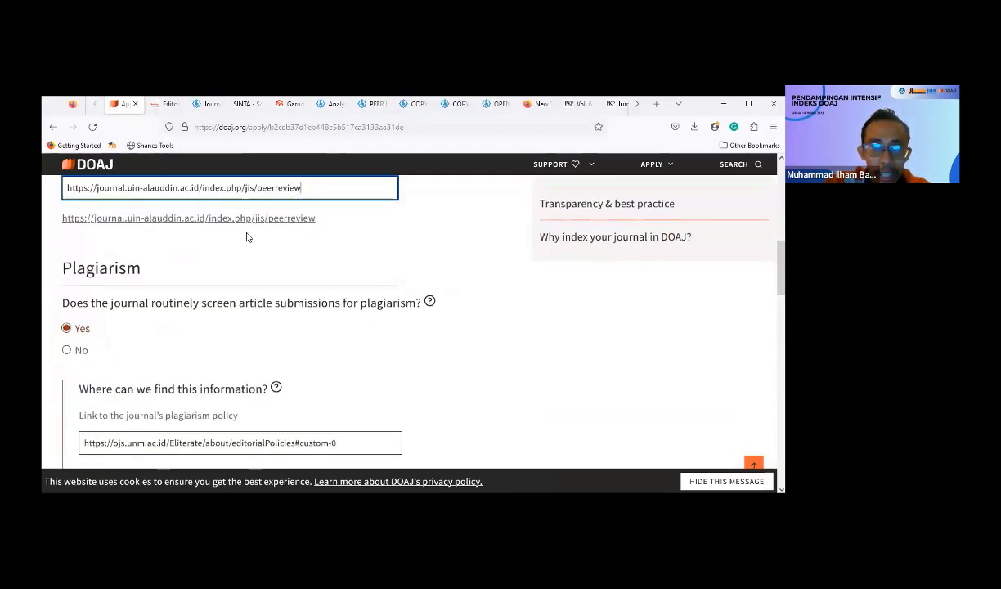
click(330, 104)
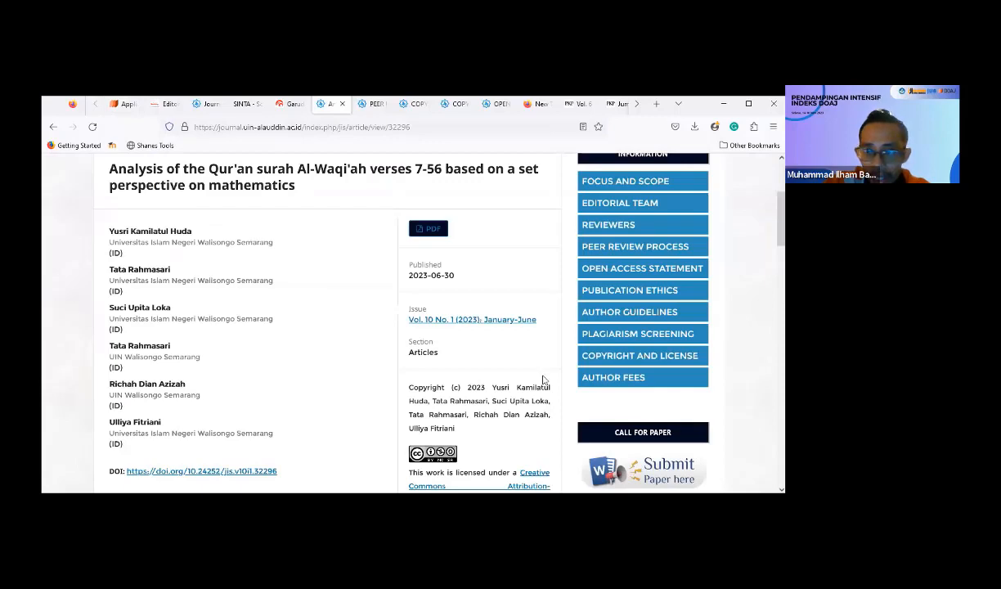
click(598, 336)
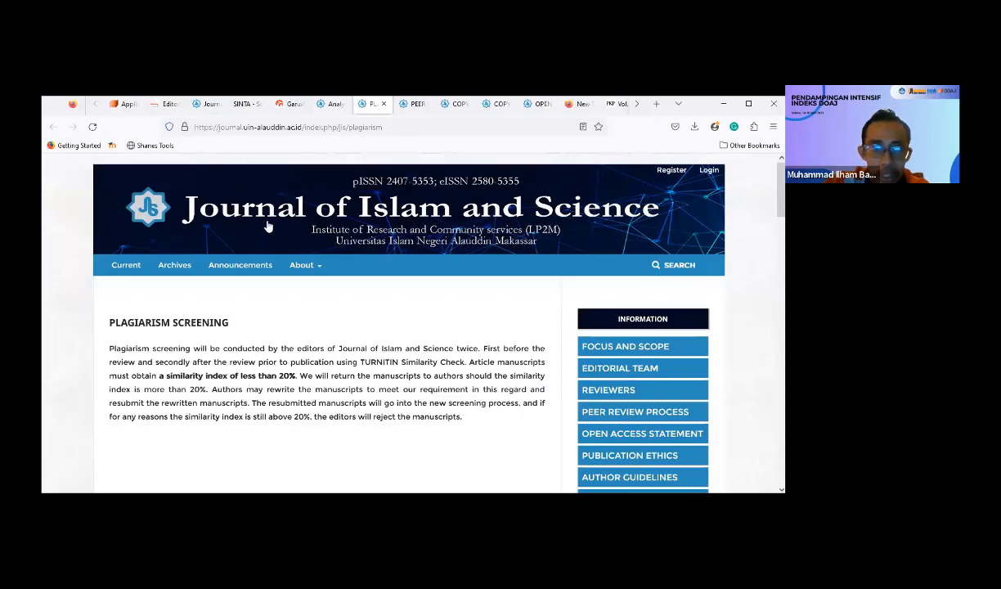
key(ctrl+l)
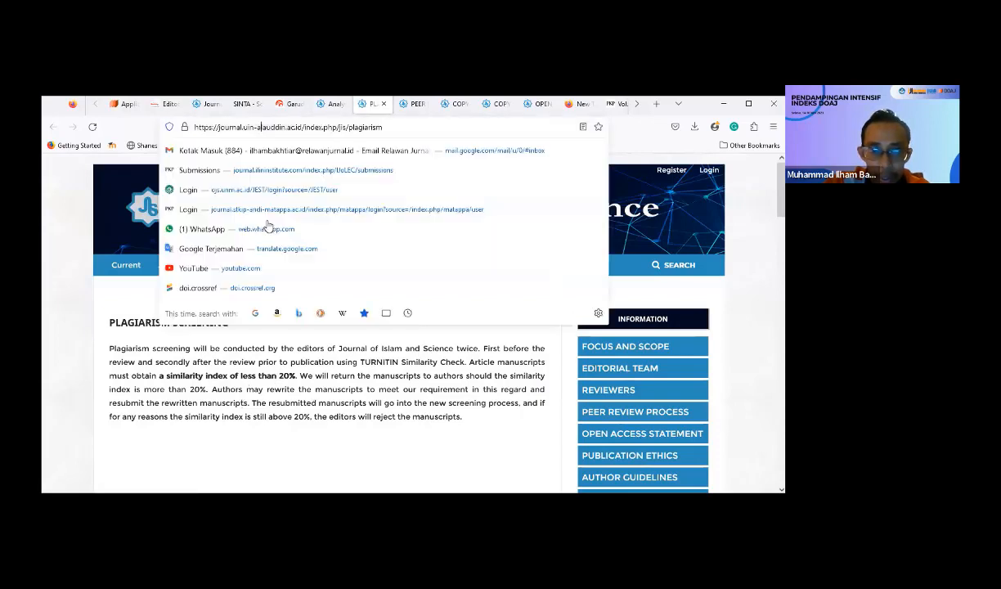
right_click(263, 129)
click(278, 194)
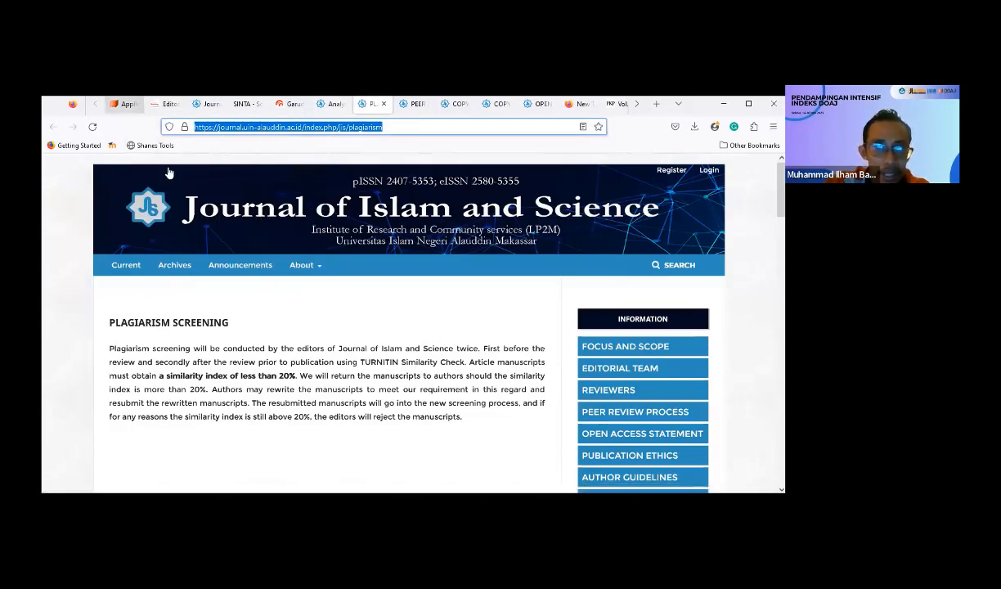
click(126, 105)
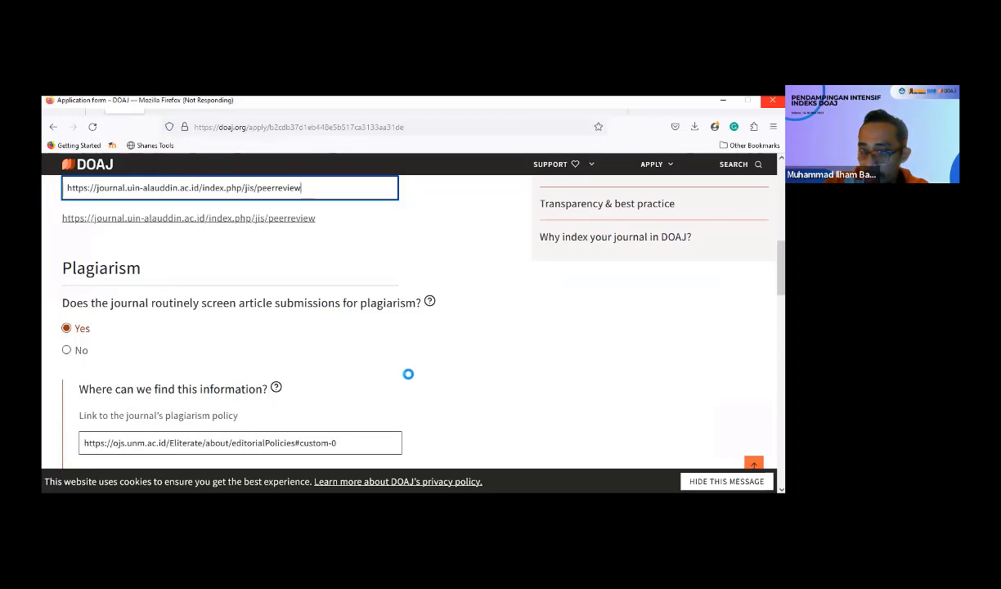
scroll(409, 377, down, 3)
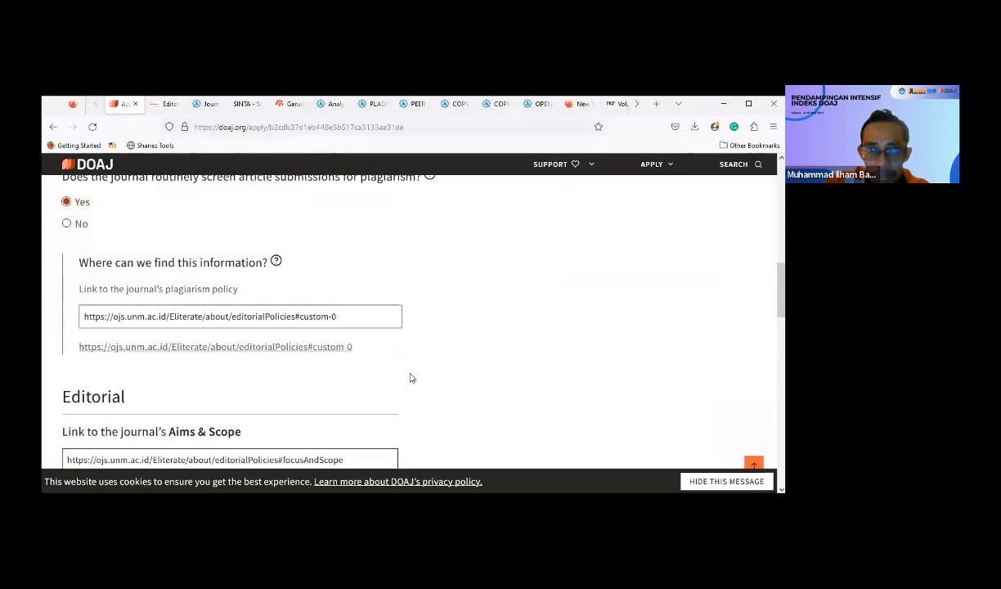
click(348, 316)
drag(348, 316, 47, 318)
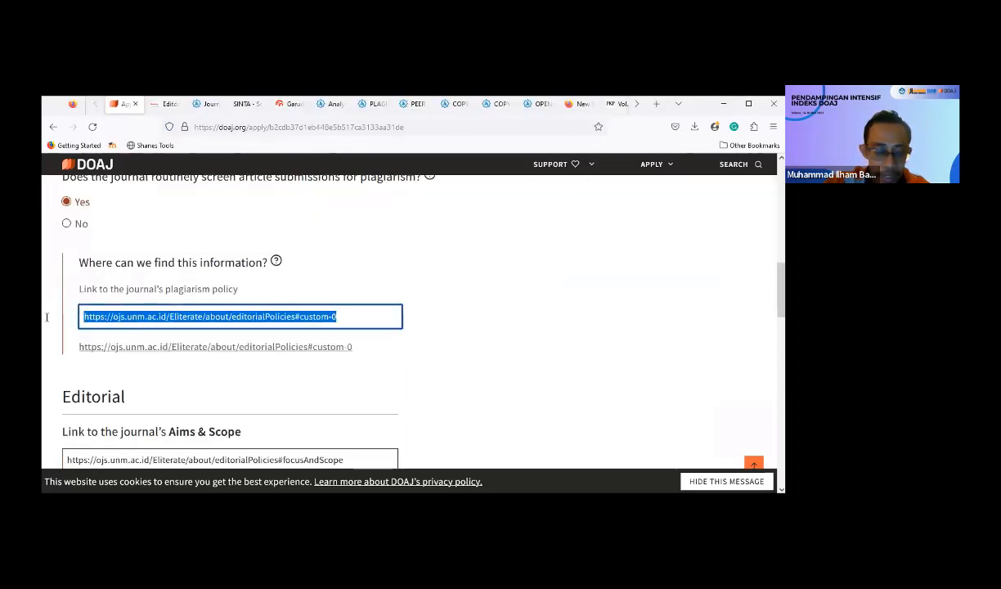
key(ctrl+v)
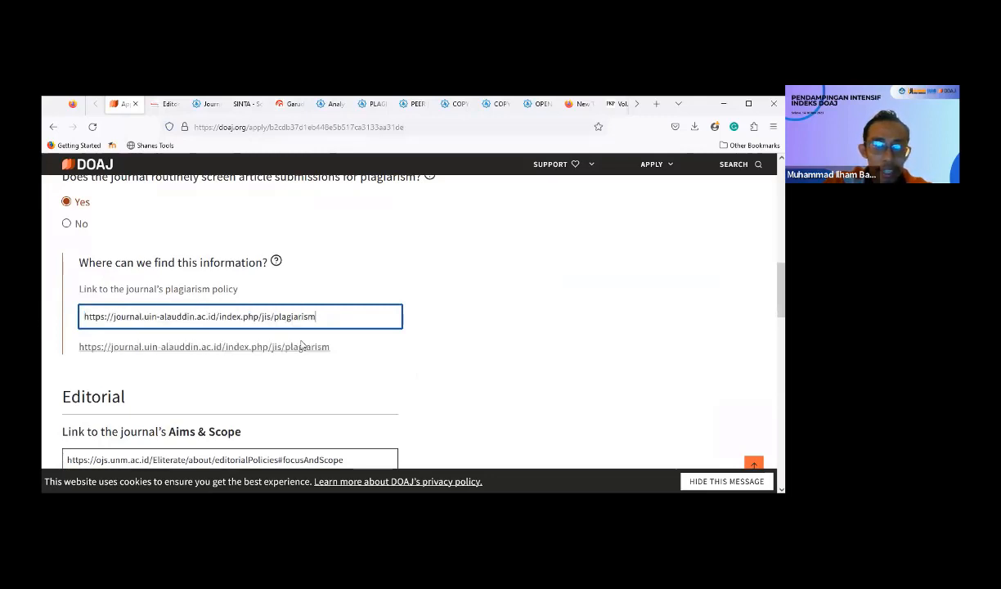
click(400, 379)
Step: Review the Aims & Scope, Editorial Board and Instructions for Authors links and the average weeks between submission and publication
scroll(397, 379, down, 1)
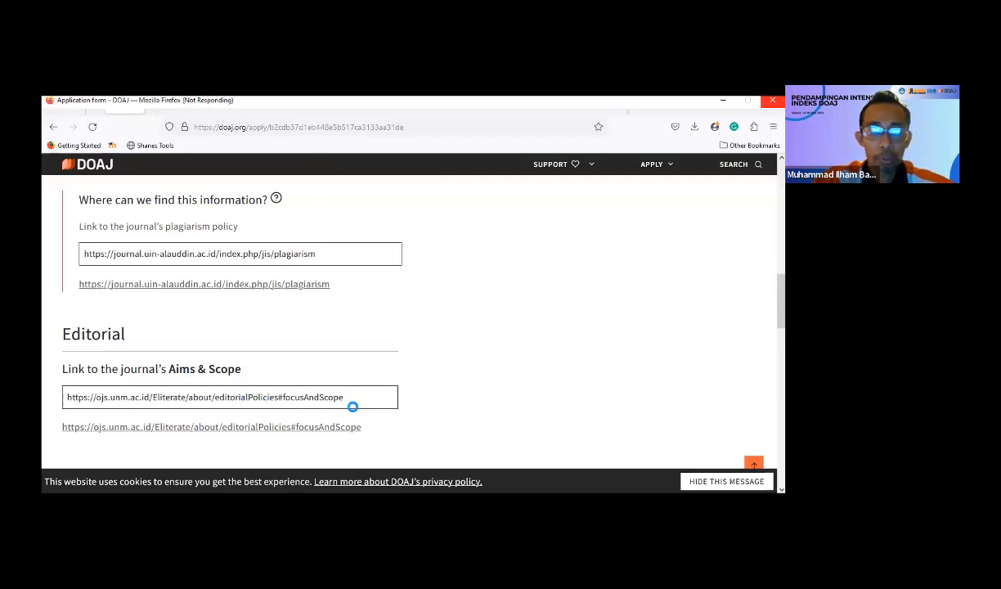
scroll(356, 395, down, 3)
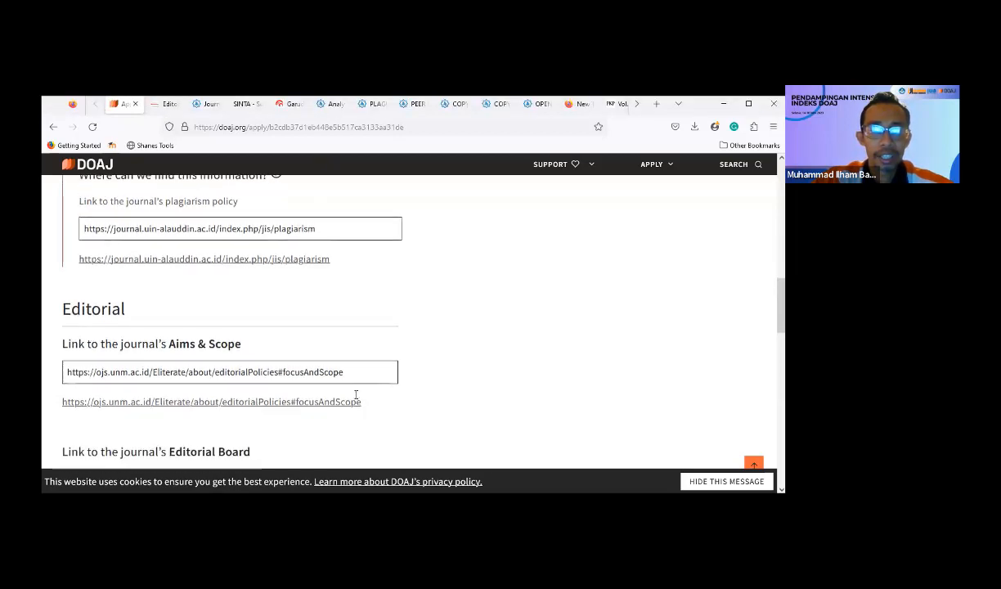
scroll(356, 396, down, 1)
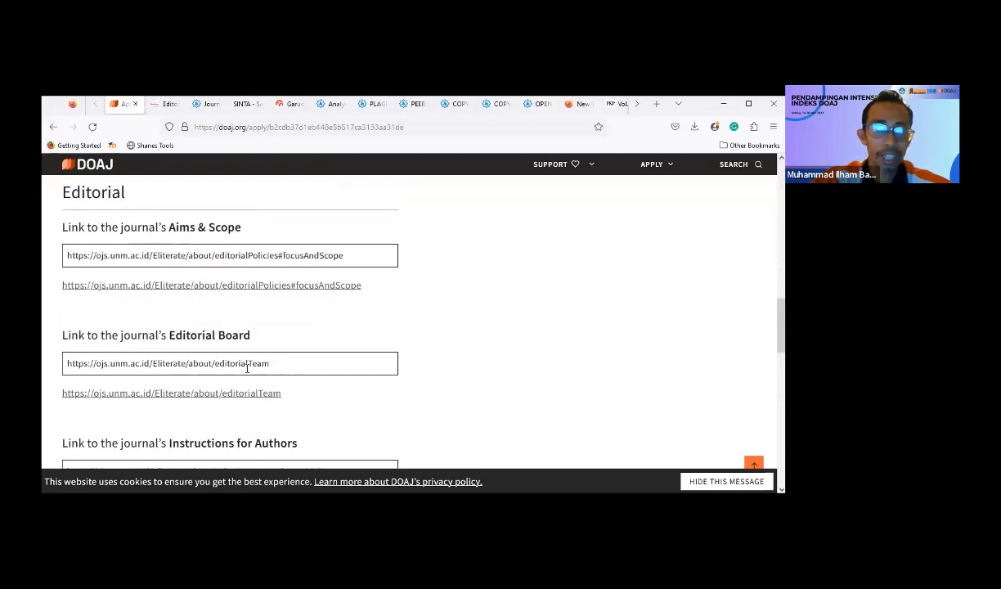
scroll(211, 389, down, 3)
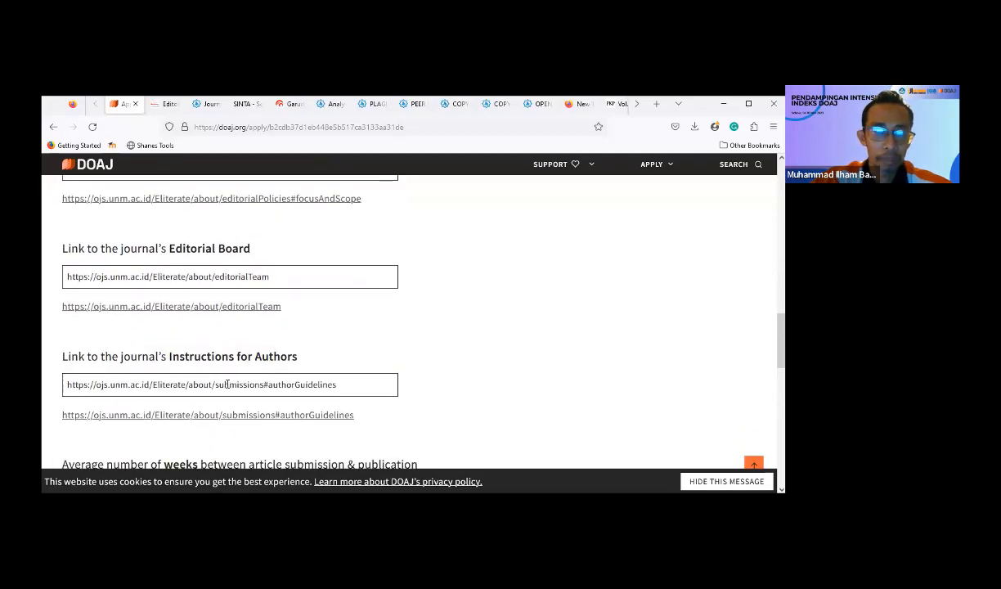
click(230, 385)
scroll(229, 385, down, 3)
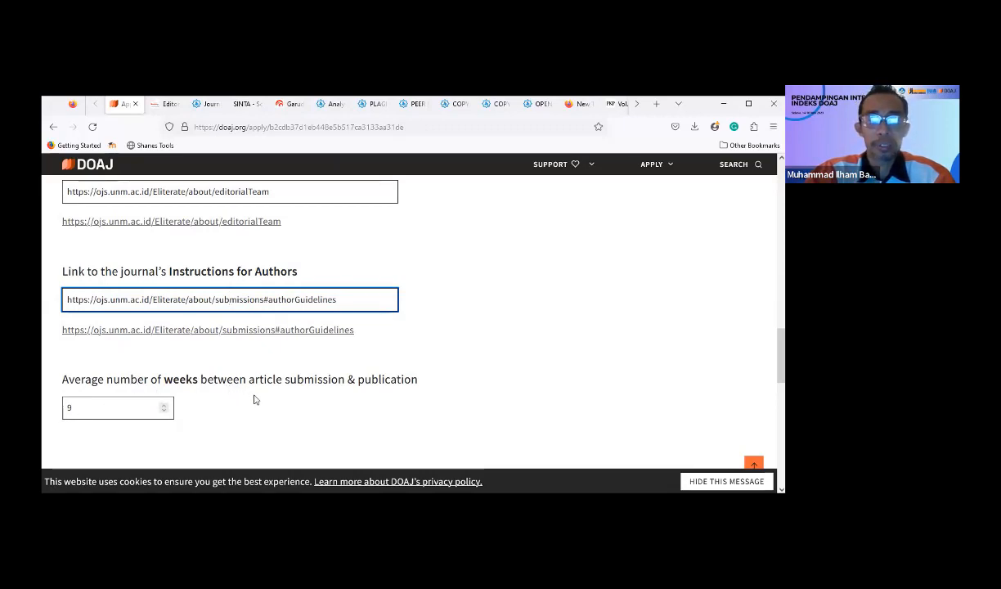
scroll(254, 400, up, 5)
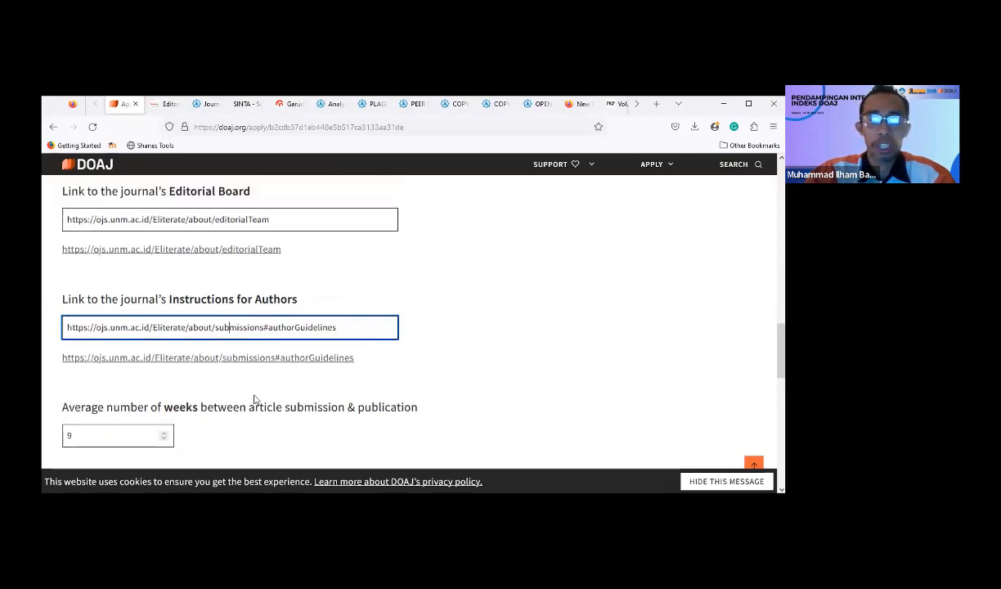
scroll(253, 400, up, 8)
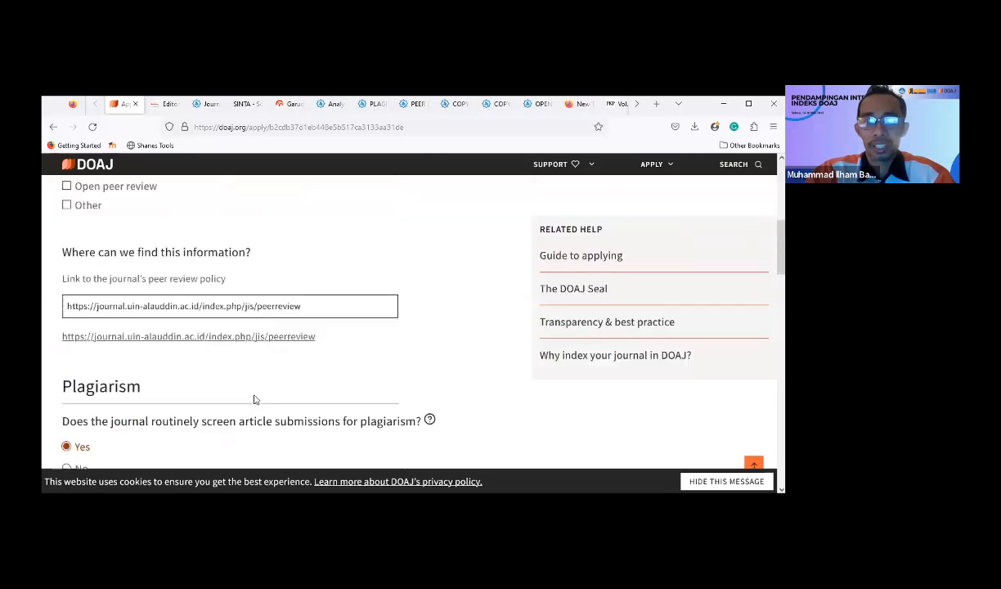
scroll(253, 398, down, 5)
scroll(254, 396, down, 11)
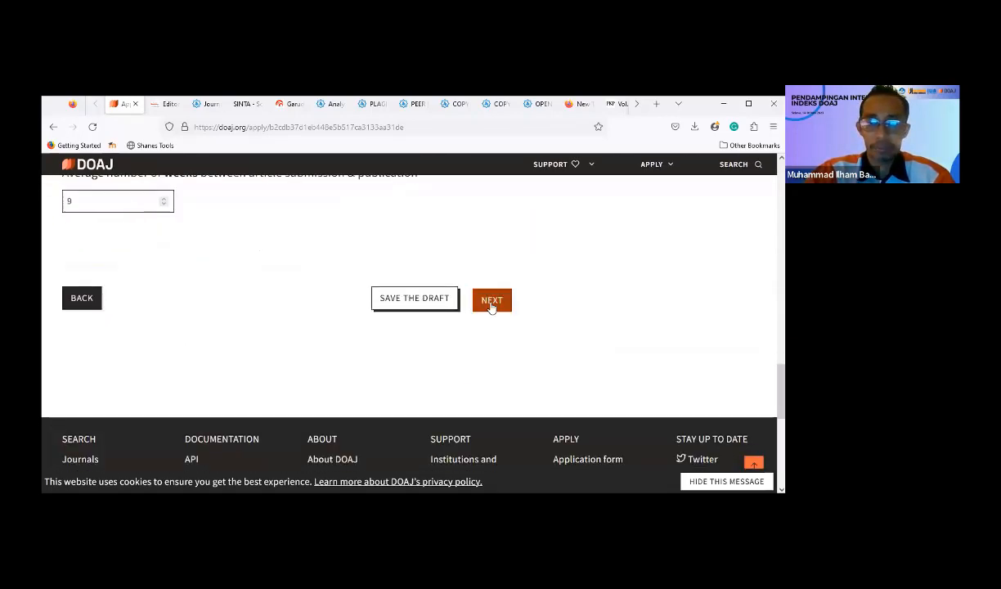
Step: Continue to the Business Model page of the application and review the publication fee answer, highest fee and fee information link
click(492, 301)
scroll(494, 300, down, 2)
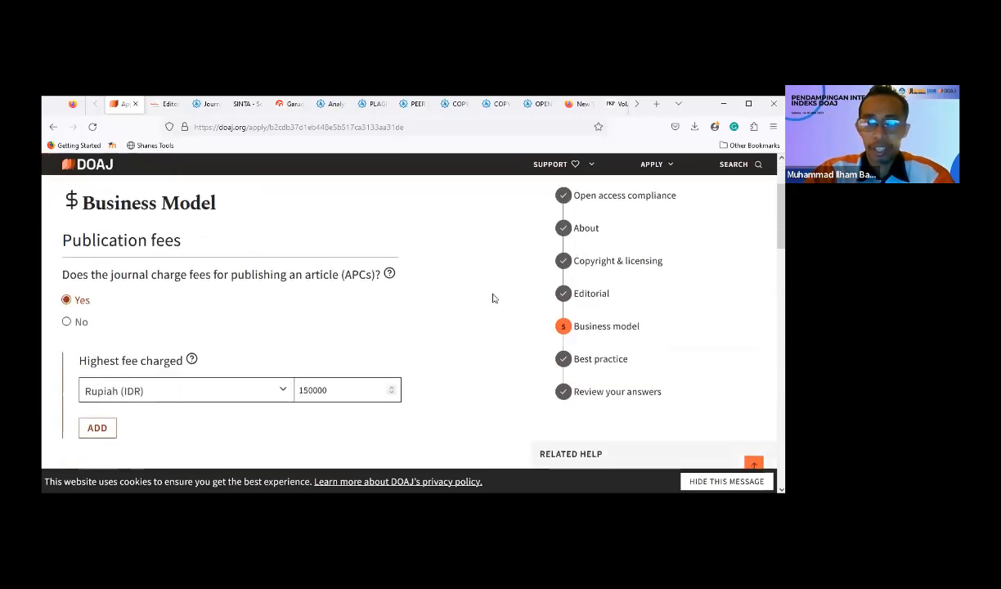
scroll(493, 298, down, 1)
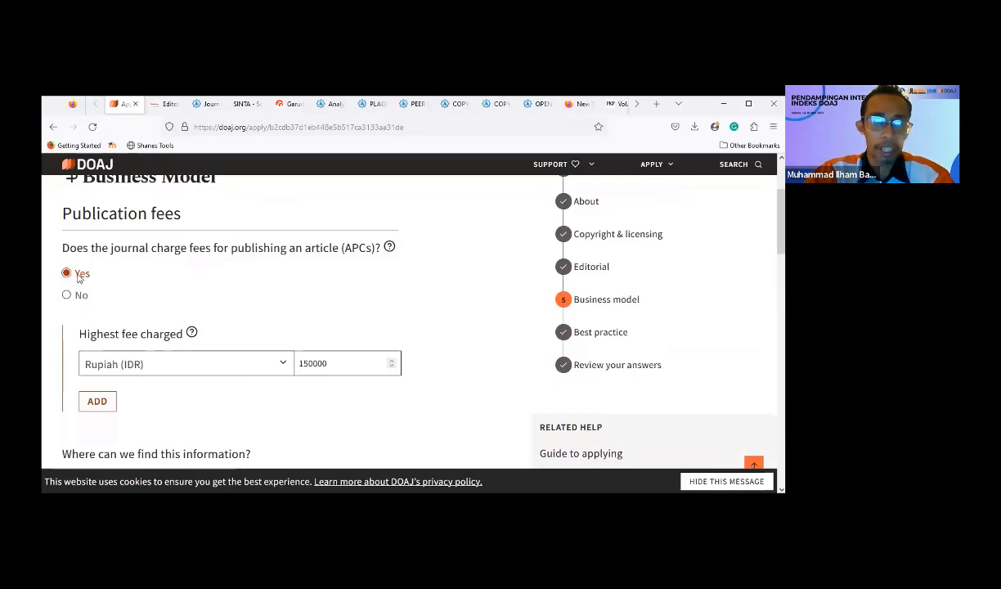
click(313, 363)
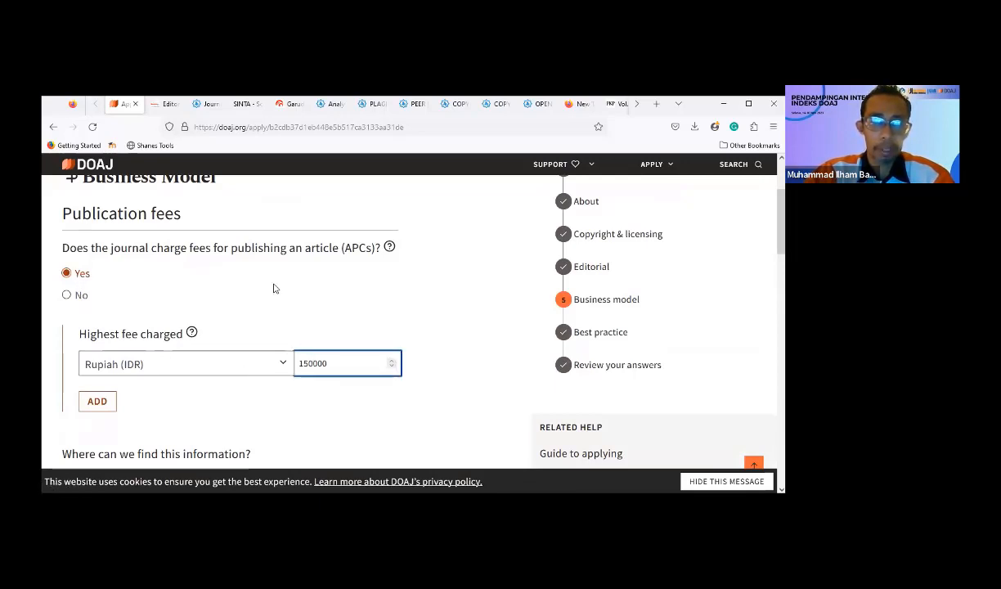
scroll(274, 288, down, 1)
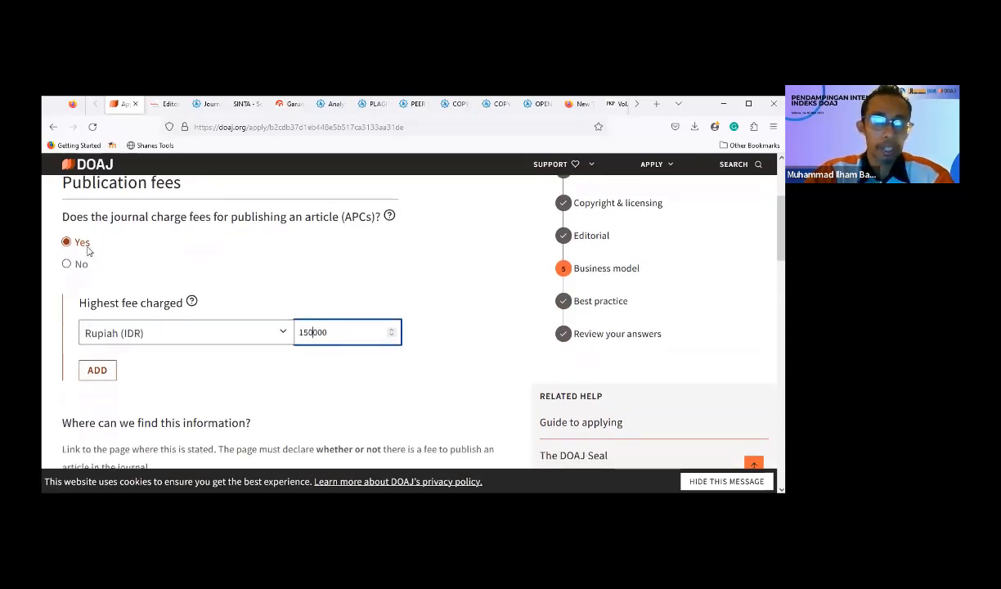
scroll(253, 284, down, 2)
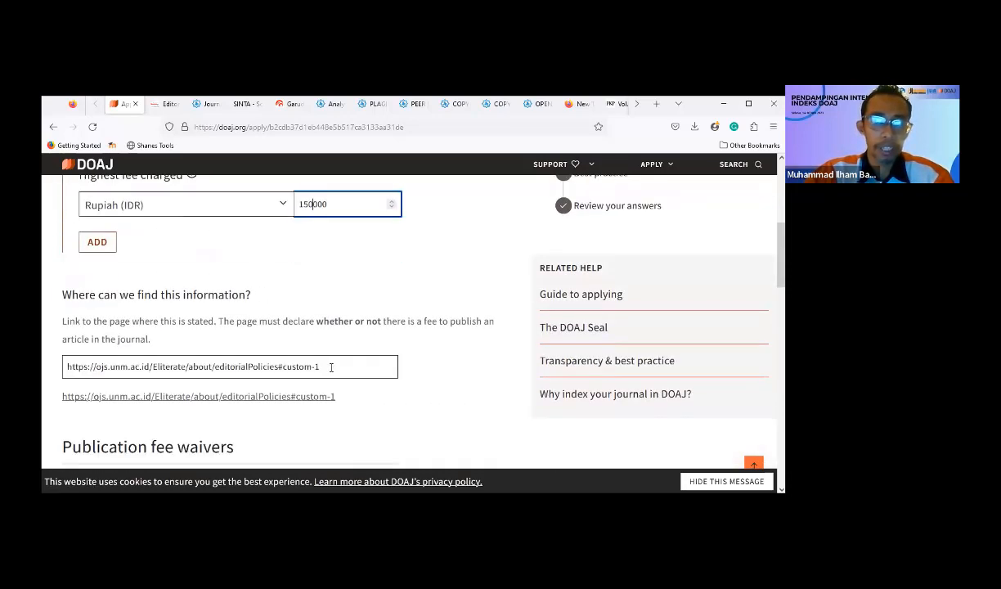
Step: Open the journal's Author Fees page, copy its address, and return to the publication fees section of the DOAJ application
click(365, 107)
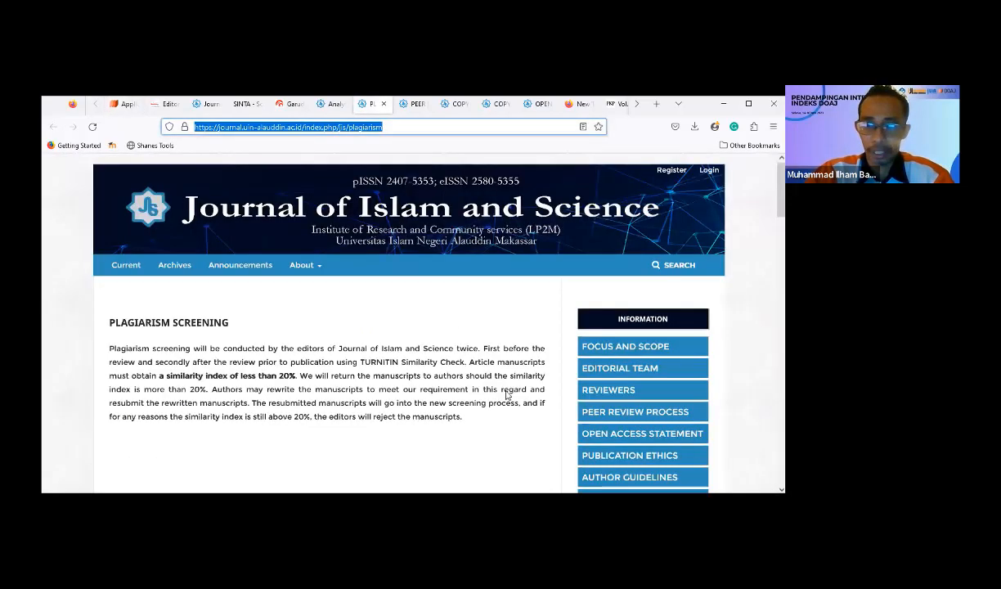
scroll(458, 320, down, 2)
click(612, 455)
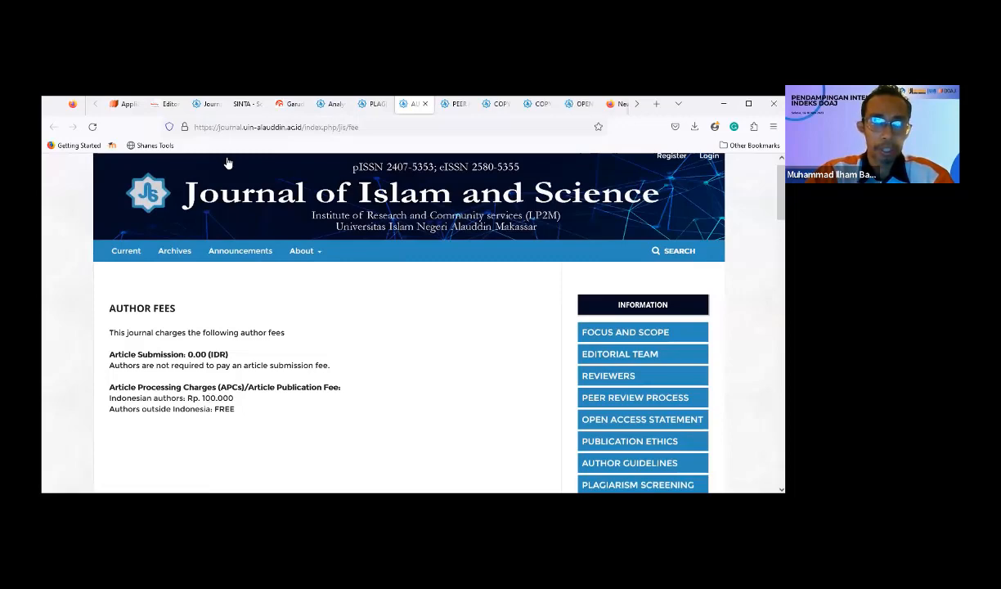
key(ctrl+l)
right_click(220, 127)
click(238, 193)
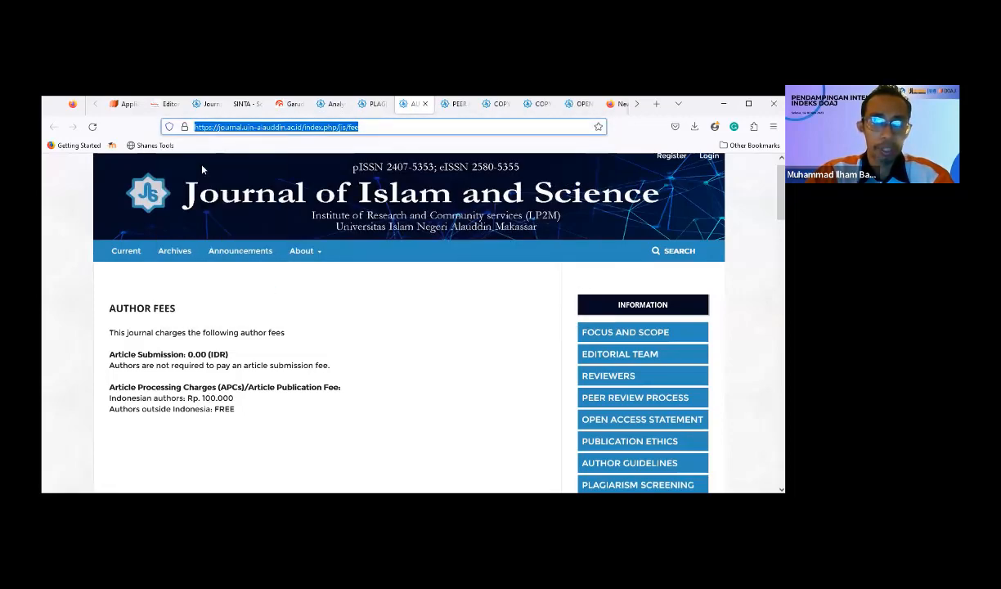
click(124, 104)
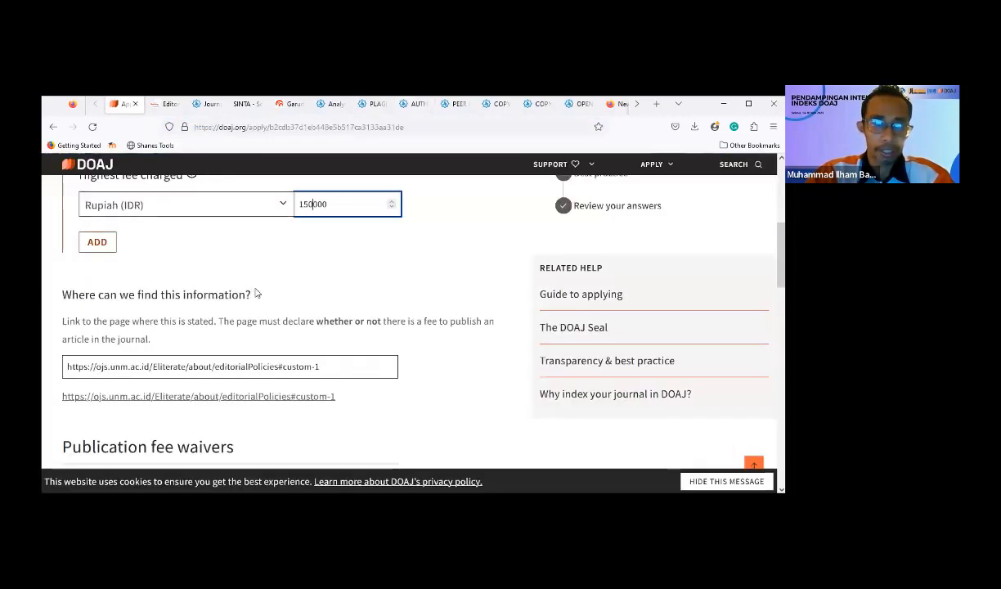
scroll(257, 293, up, 1)
drag(335, 415, 44, 395)
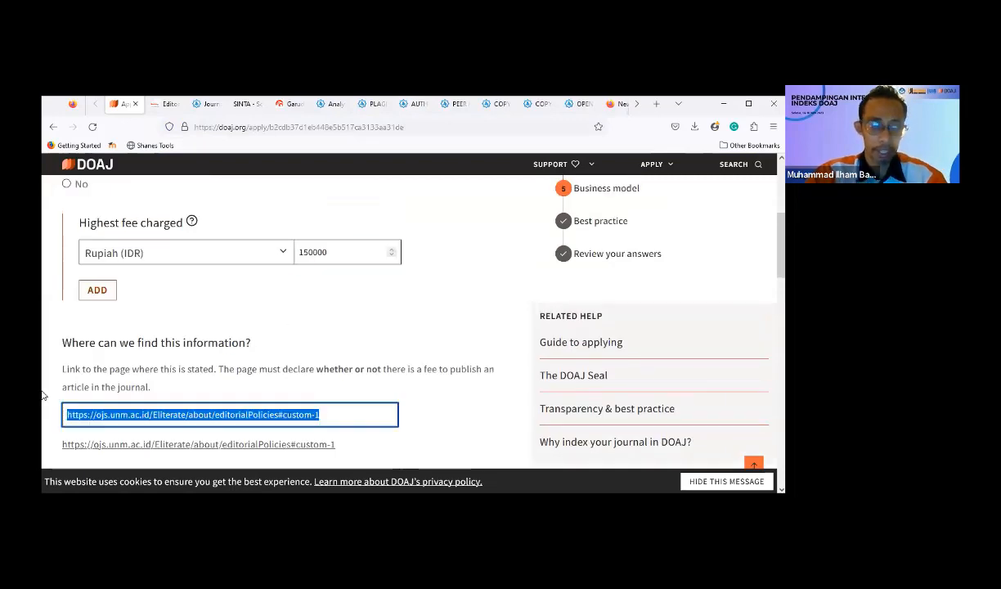
key(ctrl+v)
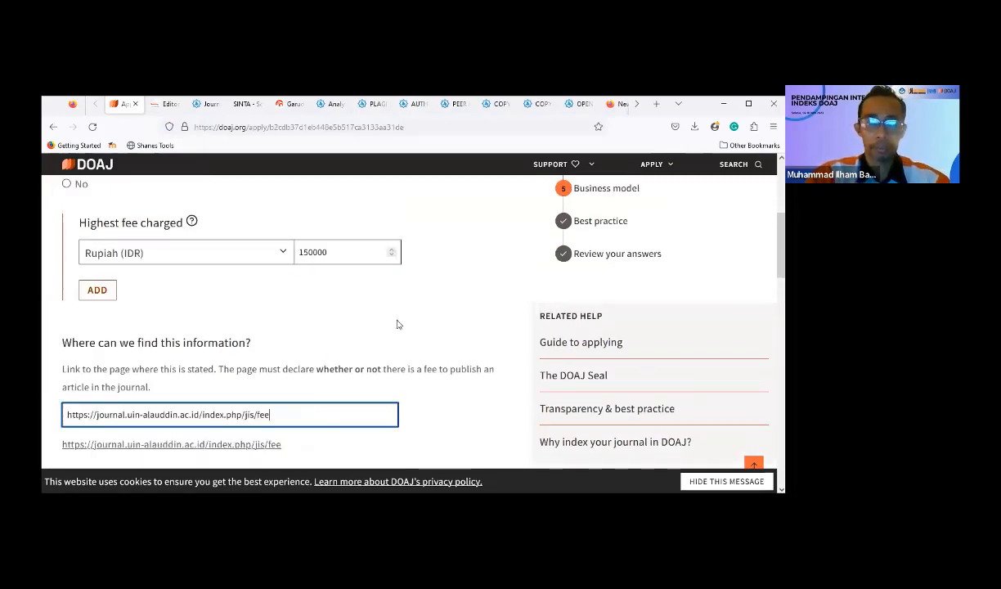
click(312, 253)
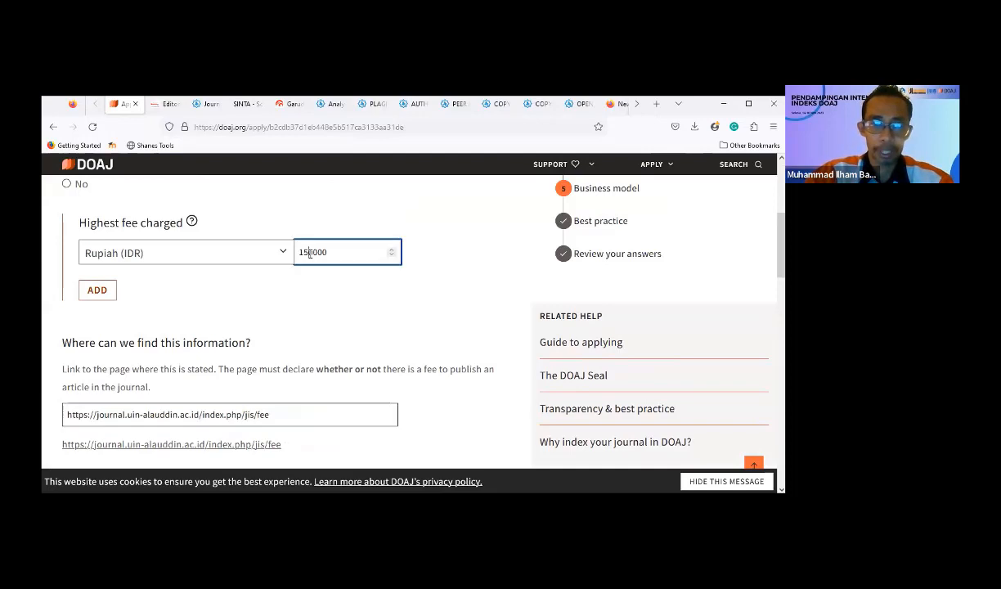
key(BackSpace)
text(0)
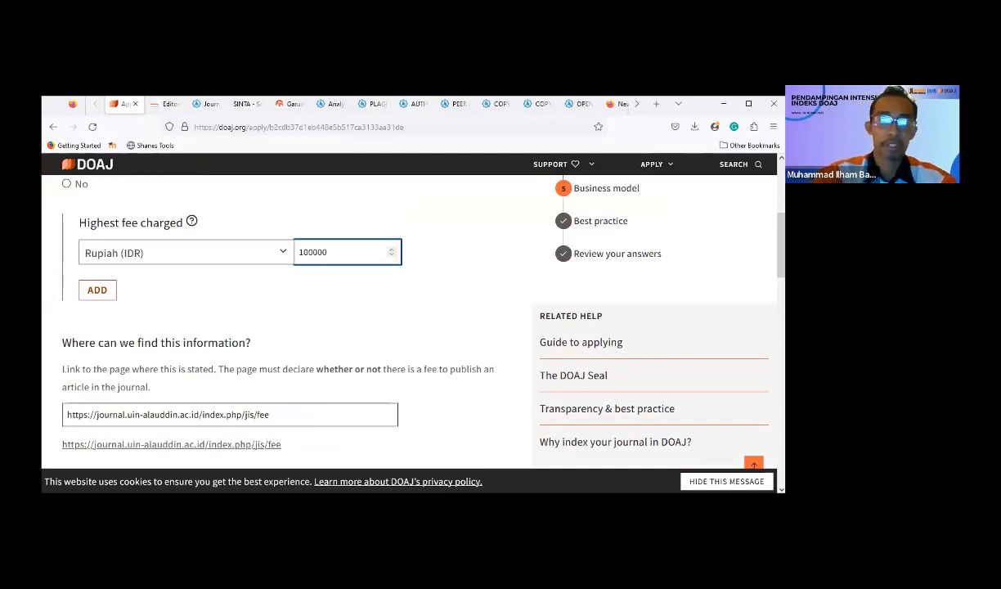
scroll(405, 319, down, 3)
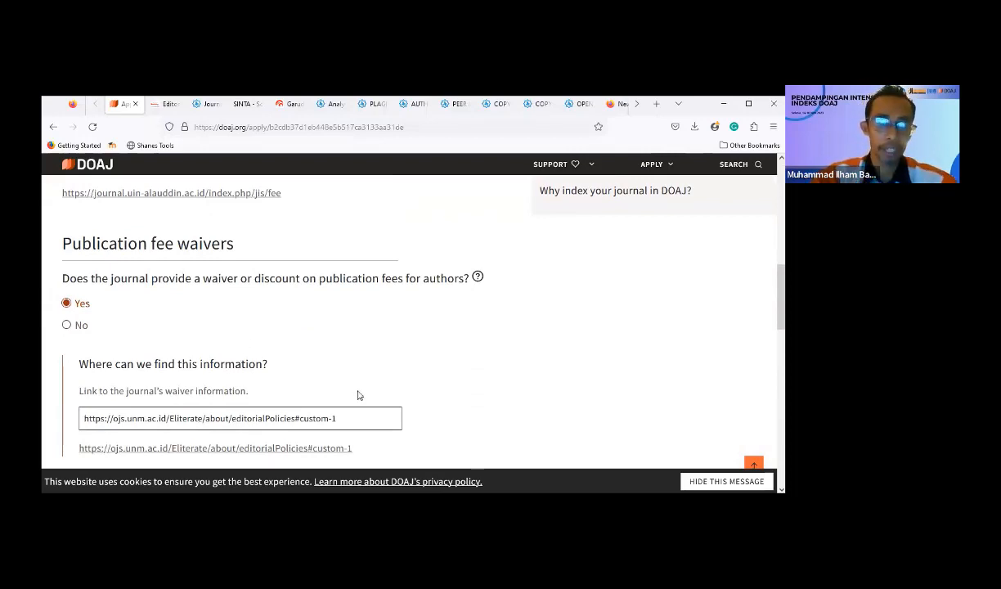
drag(345, 423, 65, 403)
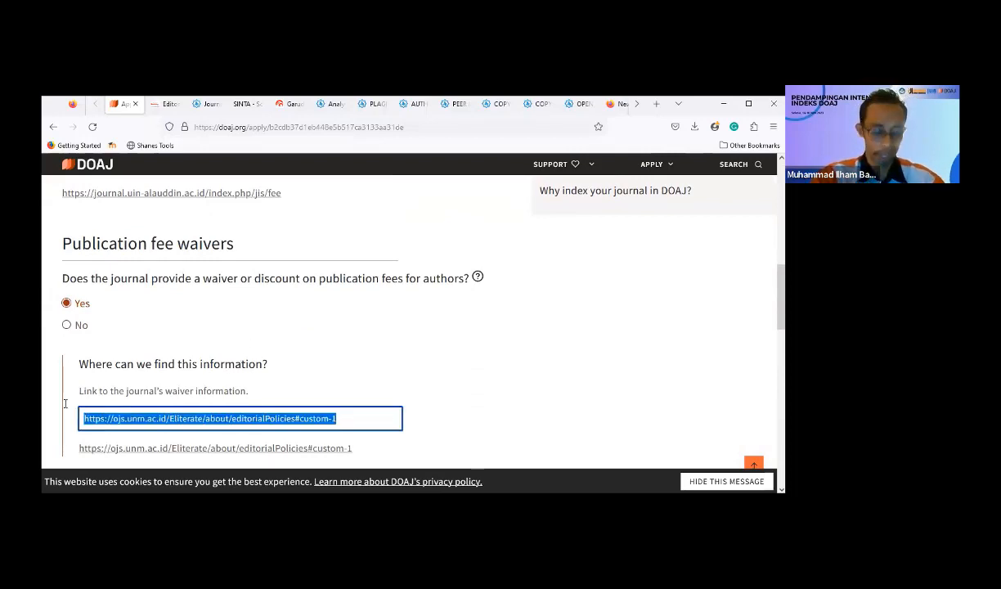
key(ctrl+v)
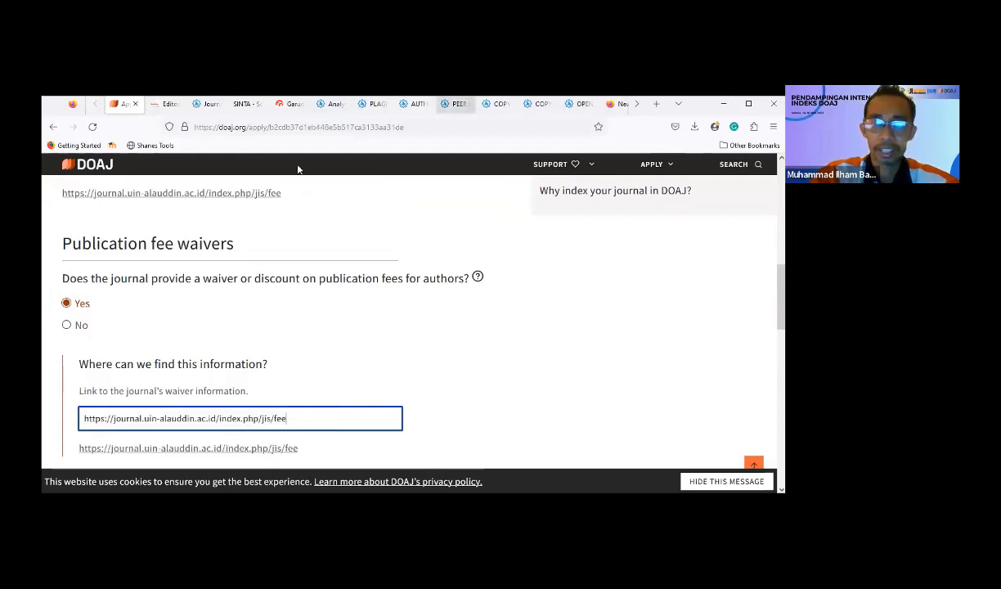
Step: Reopen the journal's Author Fees page to check the charges for authors, and return to the DOAJ application
click(577, 104)
click(530, 105)
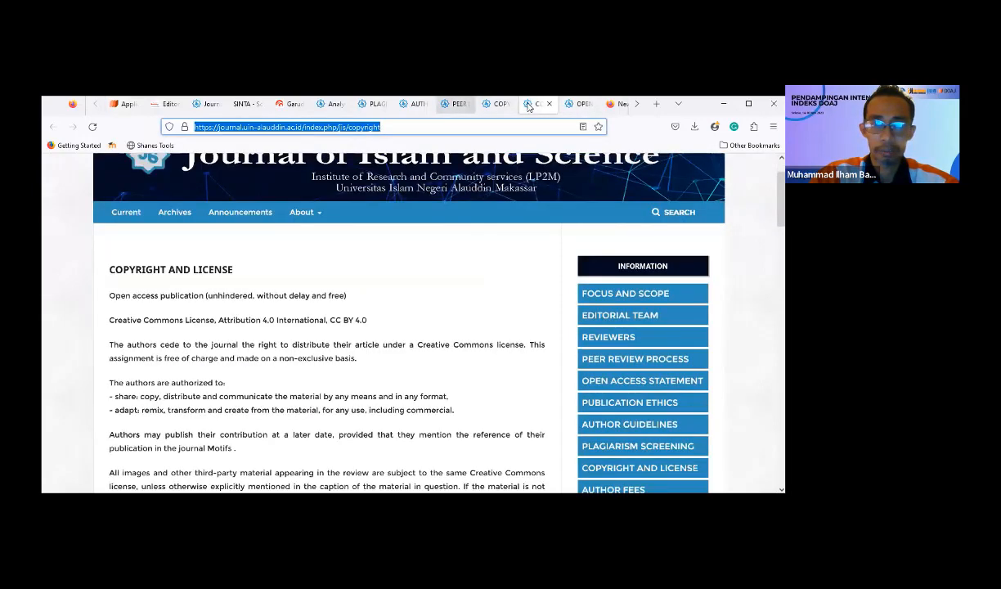
click(458, 104)
click(372, 104)
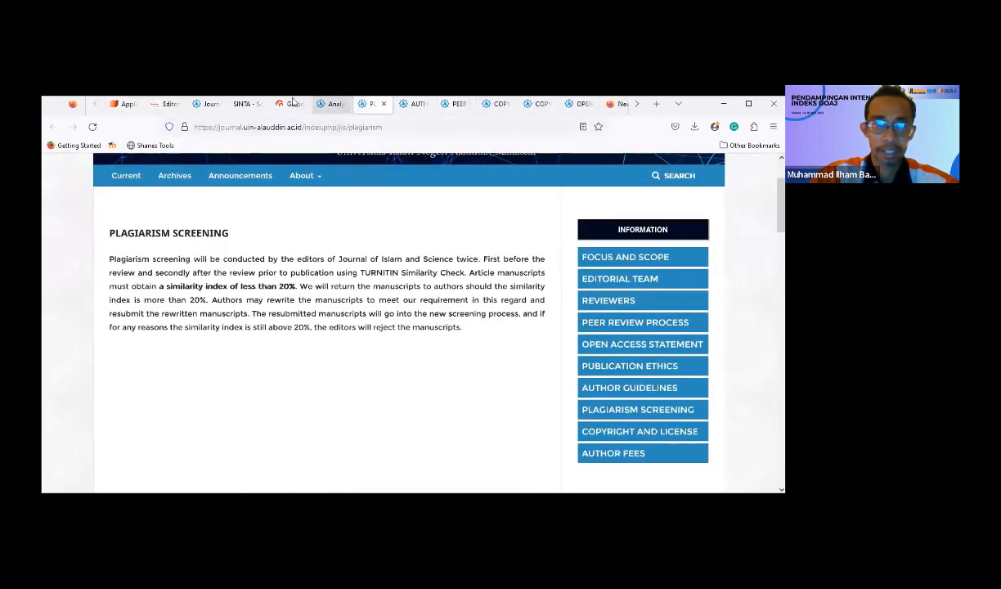
click(327, 104)
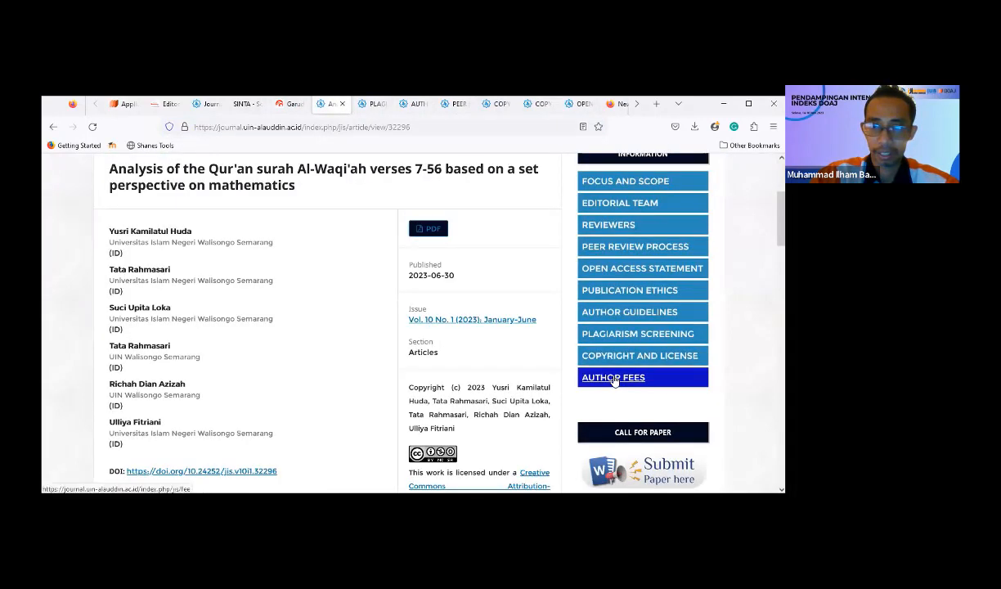
click(614, 377)
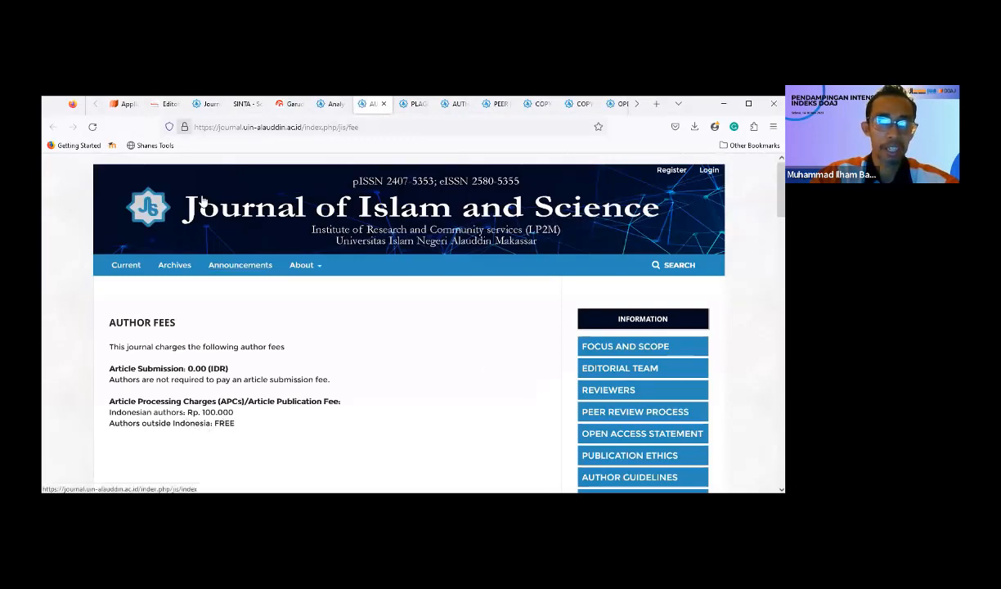
click(123, 104)
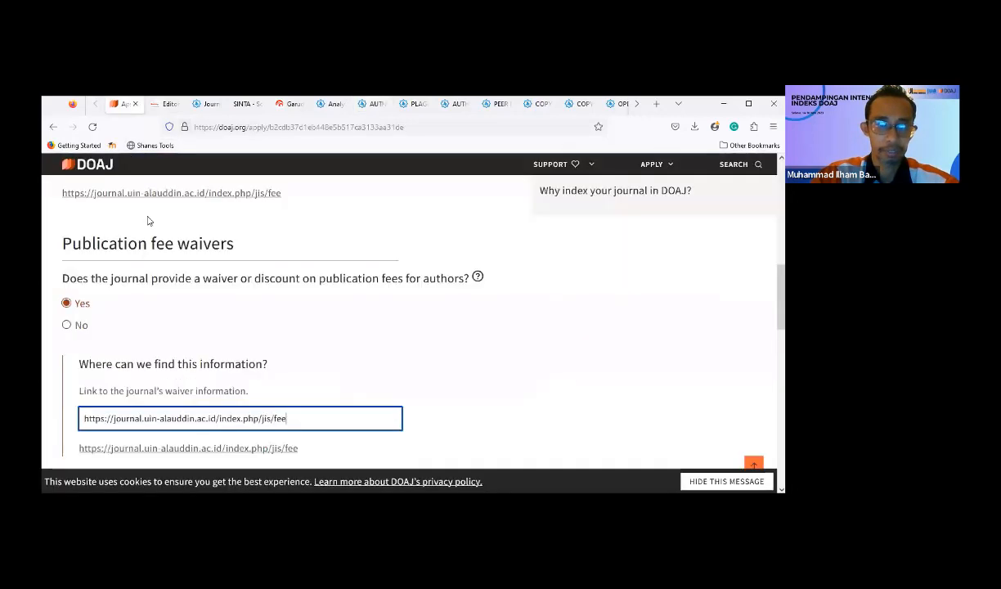
Step: Review the publication fee link, the waiver answer and link, and the answer on other fees charged to authors
scroll(118, 330, down, 2)
scroll(114, 302, down, 1)
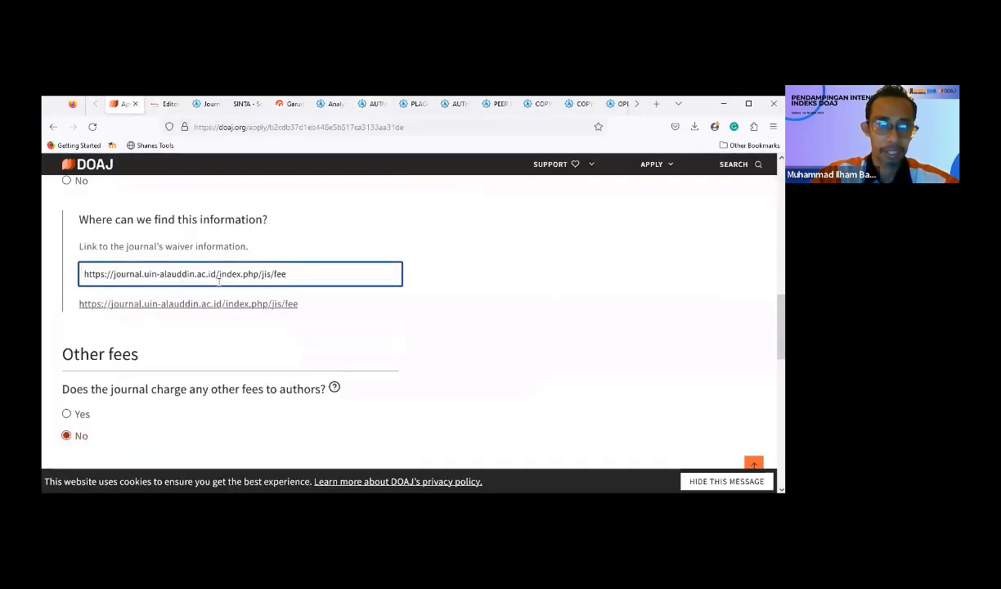
scroll(145, 227, up, 1)
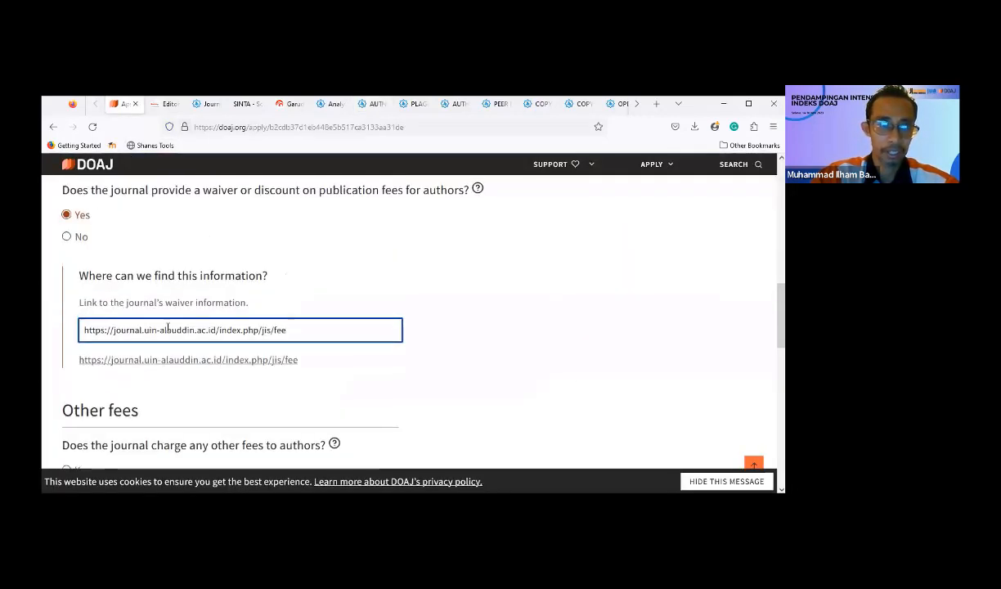
scroll(227, 327, down, 2)
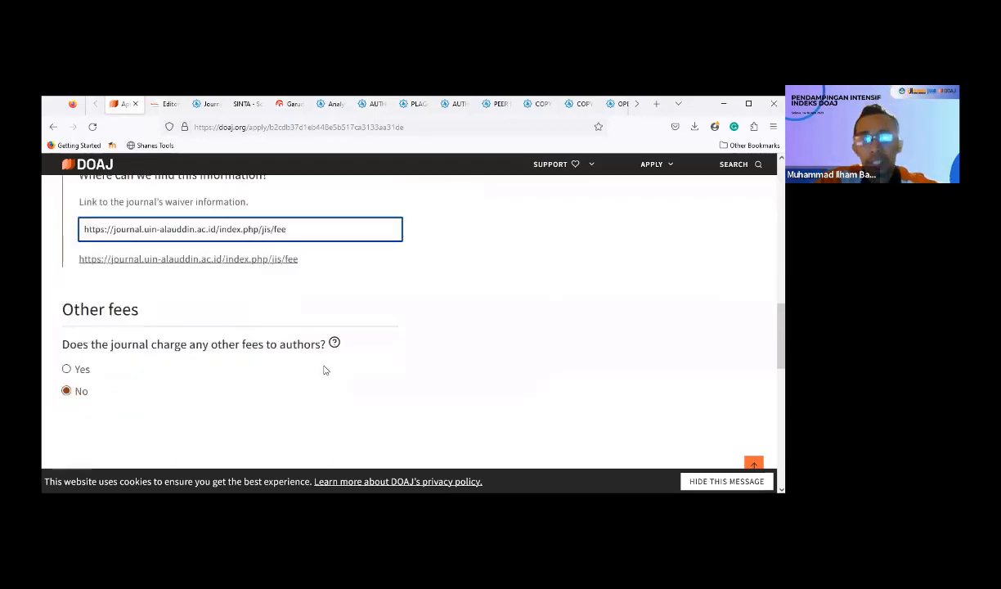
scroll(324, 371, up, 2)
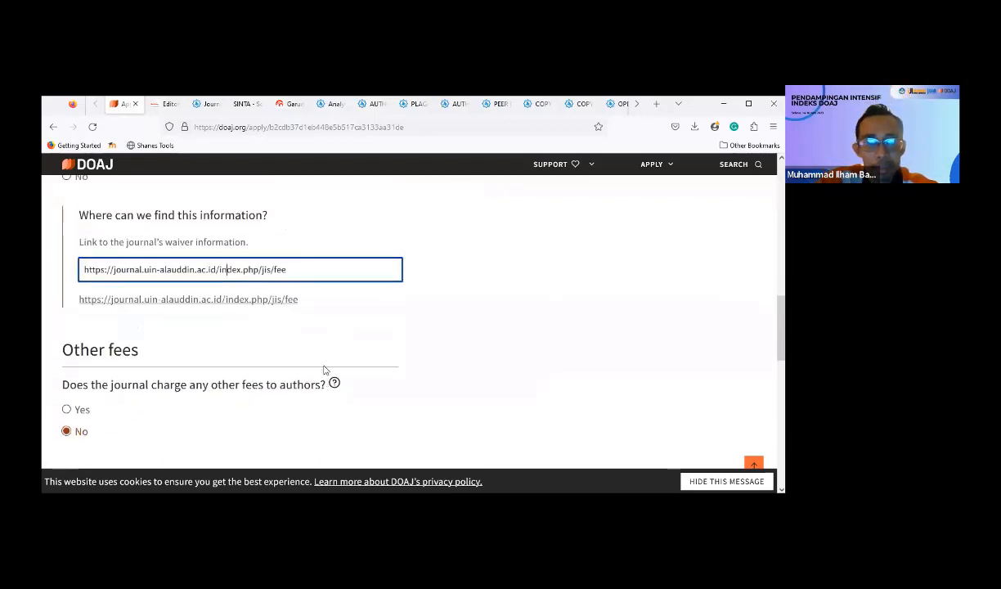
scroll(324, 370, up, 3)
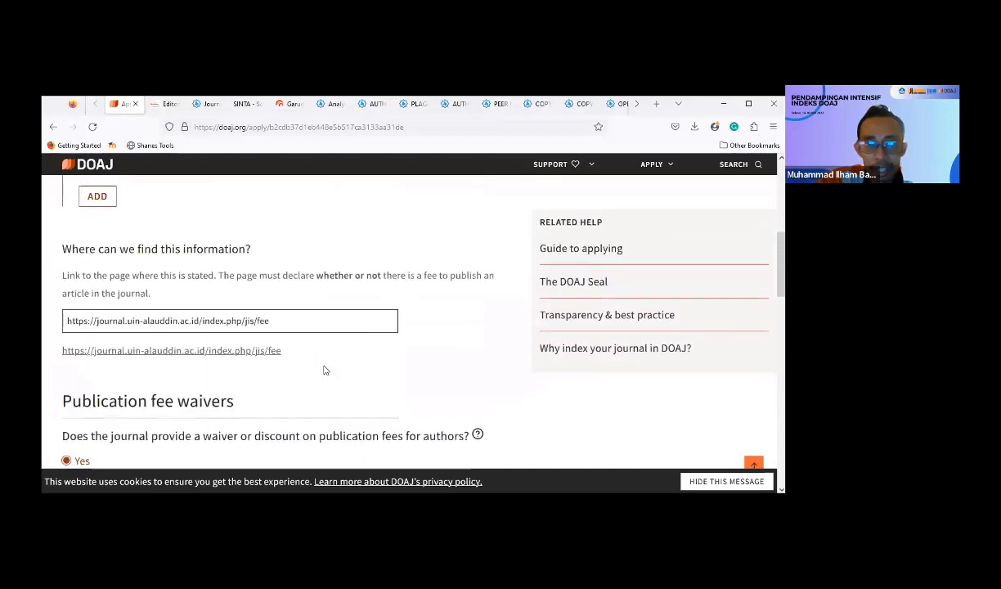
scroll(324, 370, down, 2)
scroll(324, 371, down, 5)
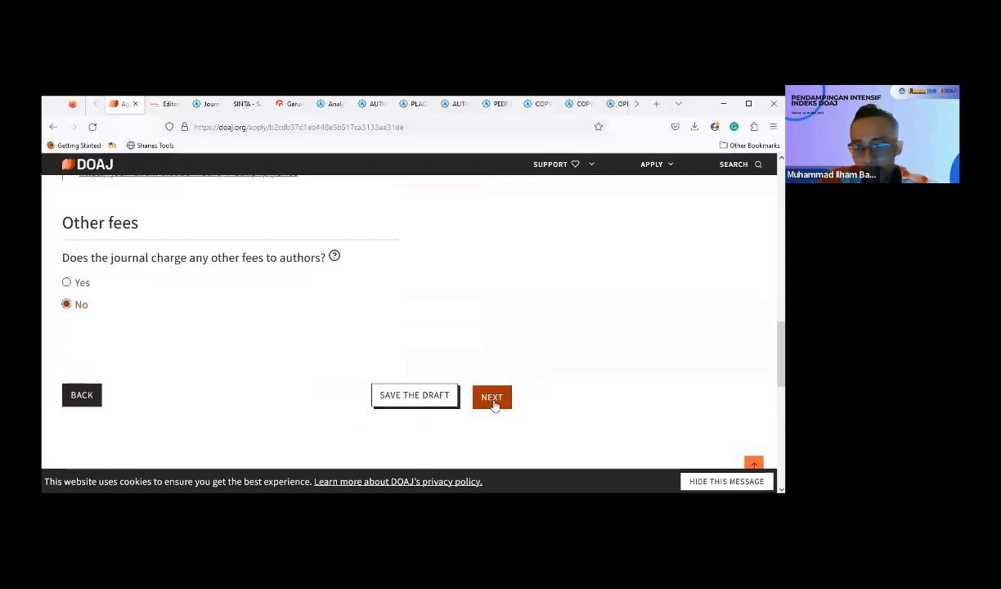
Step: Continue to the Best practice page of the application and examine the long-term preservation options under Archiving policy
click(494, 397)
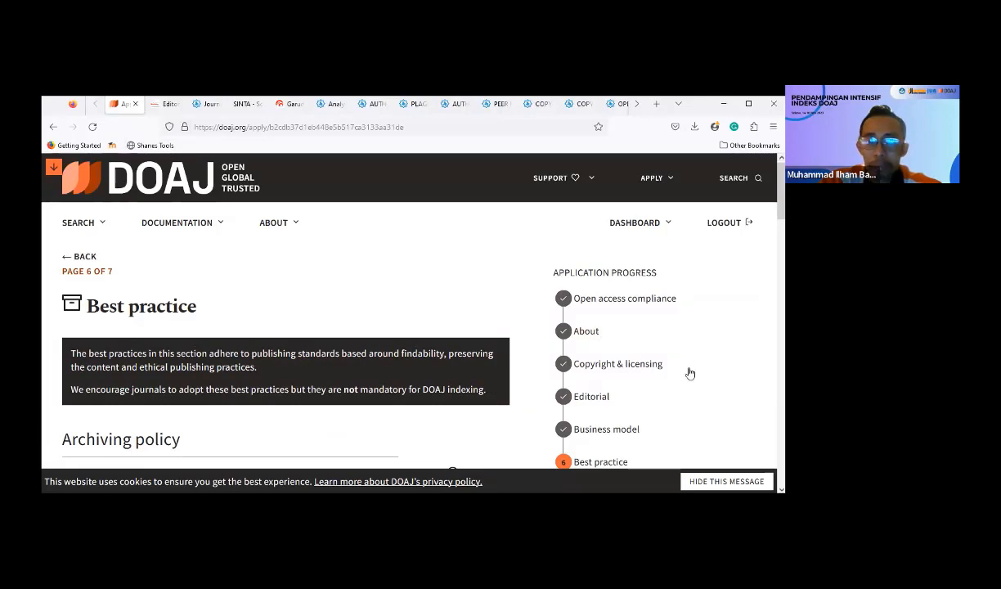
scroll(689, 373, down, 3)
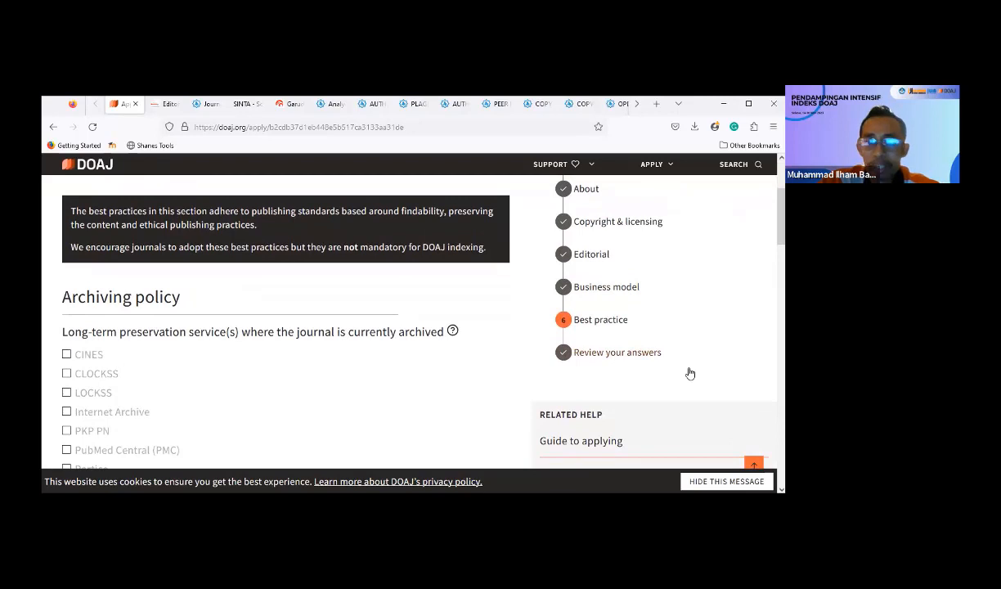
scroll(418, 363, down, 1)
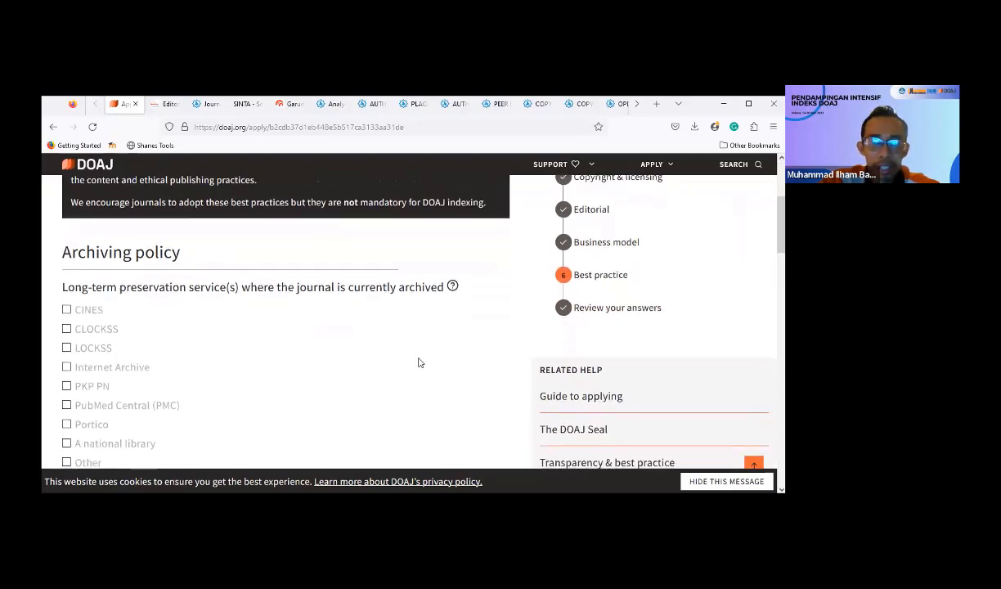
scroll(418, 362, down, 1)
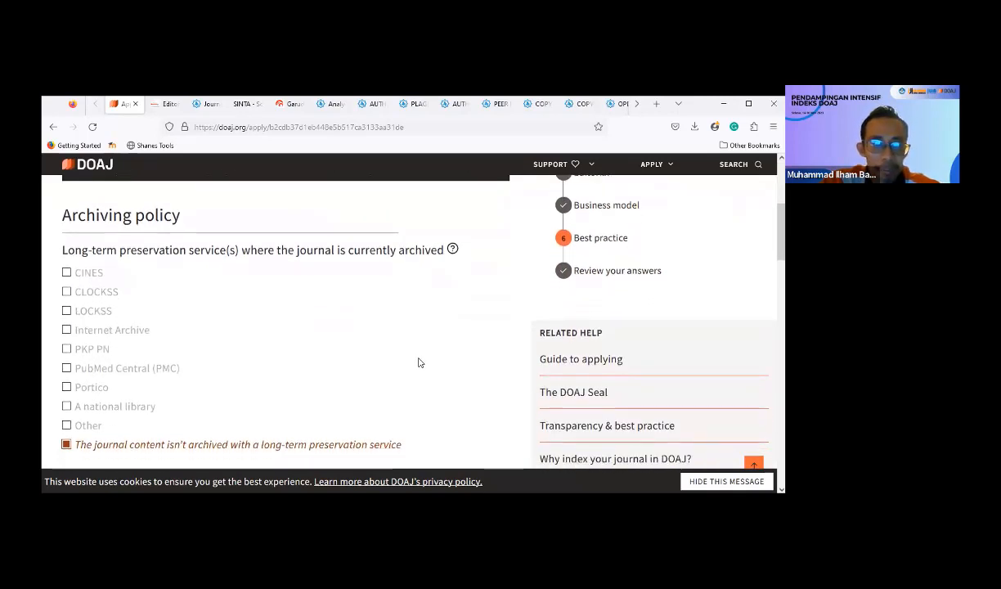
Step: Try PKP PN and a national library as preservation services, and reselect that the journal content isn't archived with a long-term preservation service
click(66, 436)
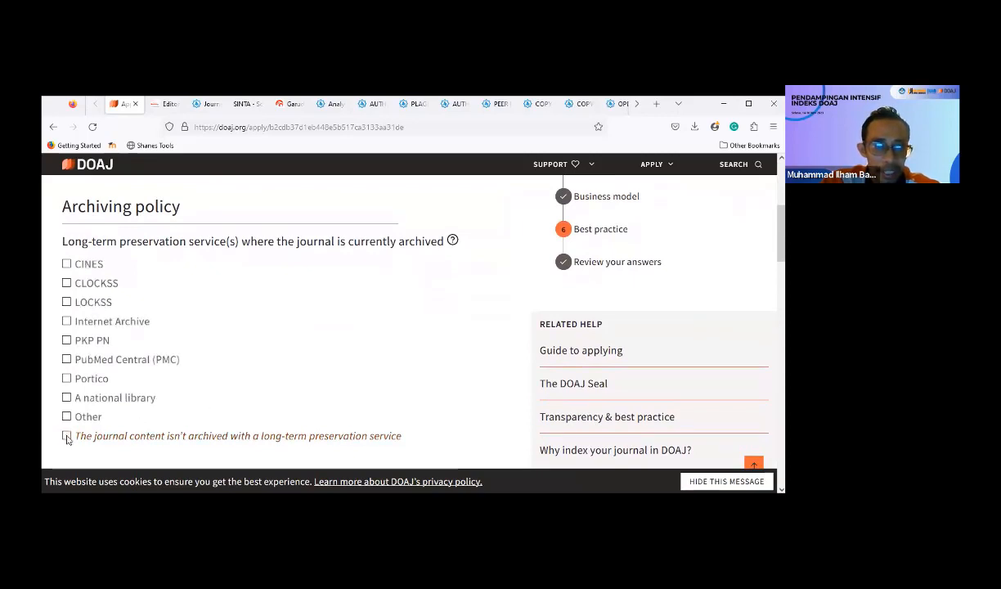
click(66, 436)
click(66, 436)
click(67, 341)
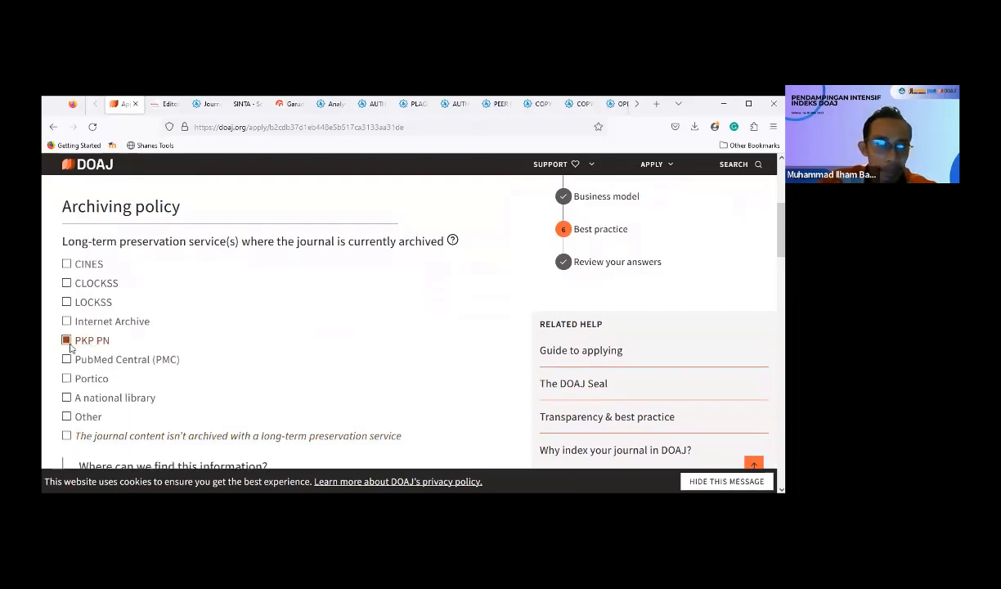
scroll(86, 352, down, 1)
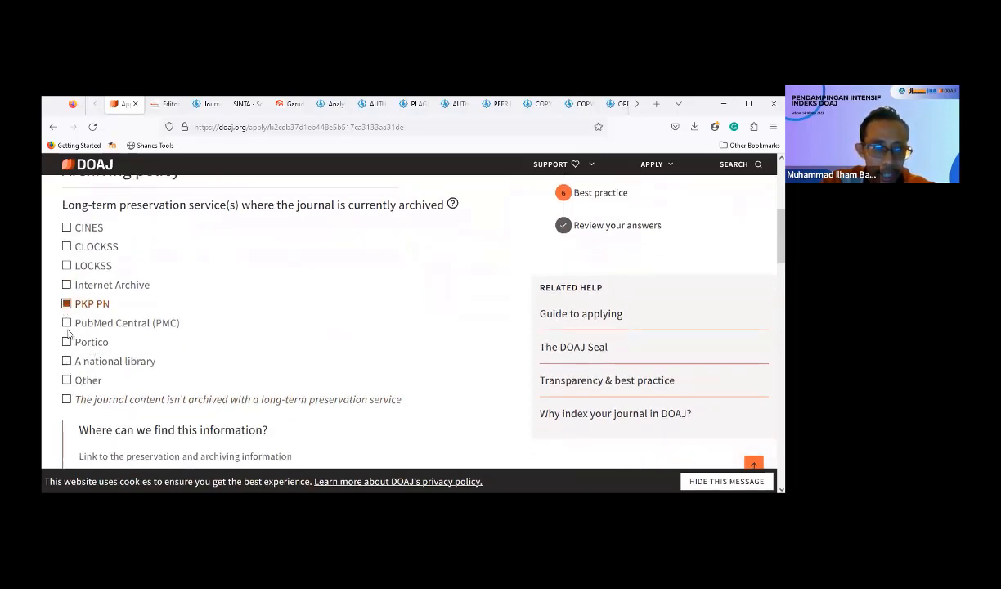
click(67, 361)
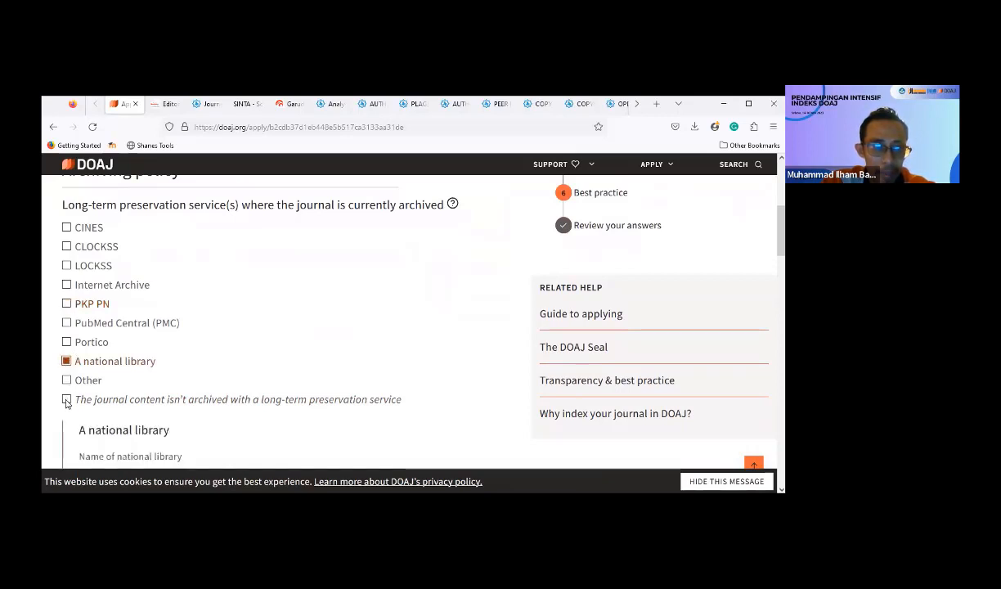
click(66, 400)
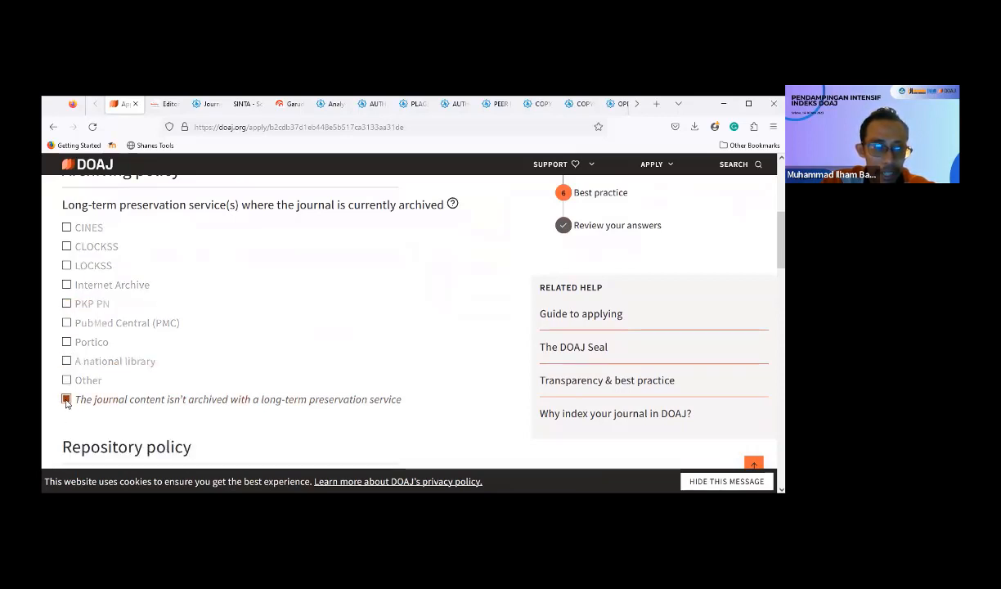
Step: Review the repository policy, persistent identifier, ORCID iD and I4OC answers, and continue to the page for reviewing all answers
scroll(68, 405, down, 1)
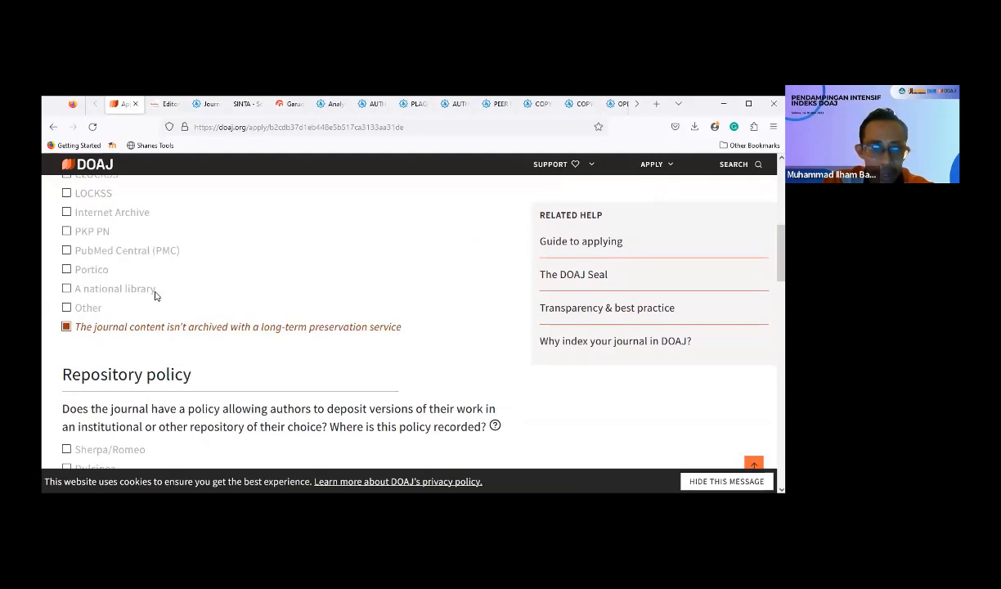
scroll(155, 296, down, 2)
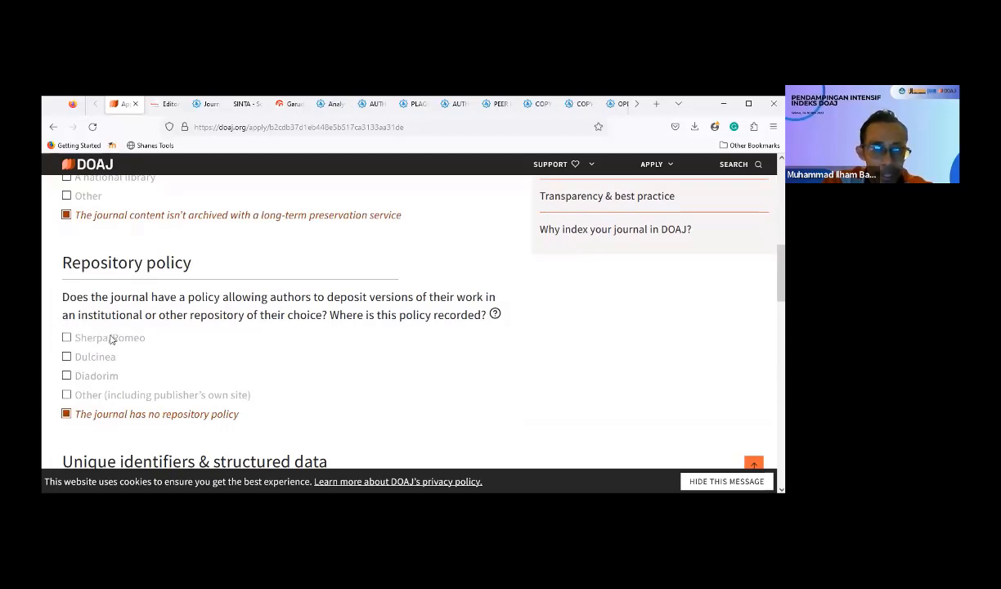
scroll(112, 339, down, 2)
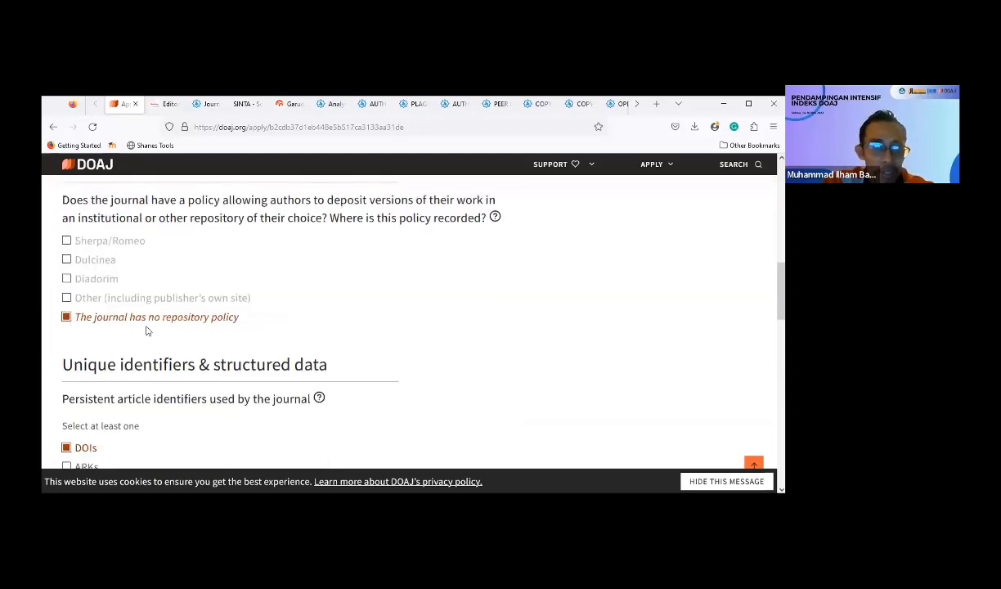
scroll(165, 346, down, 2)
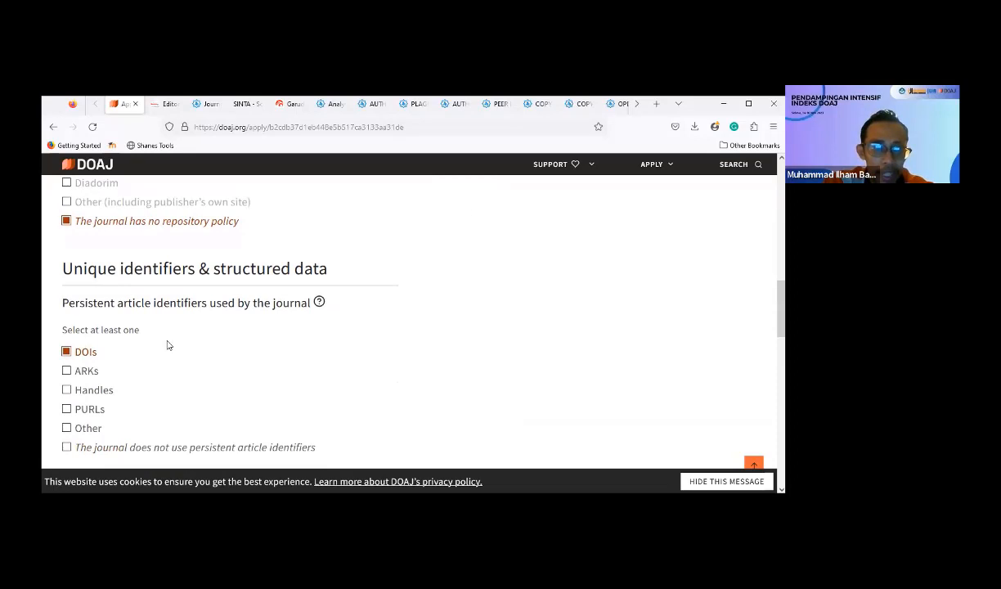
scroll(167, 345, down, 1)
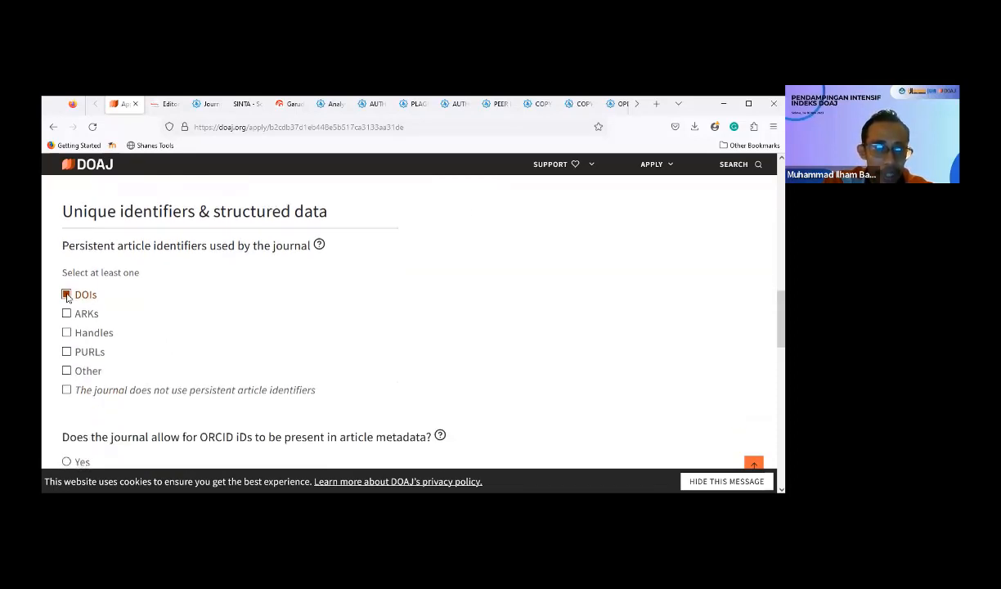
scroll(72, 301, down, 2)
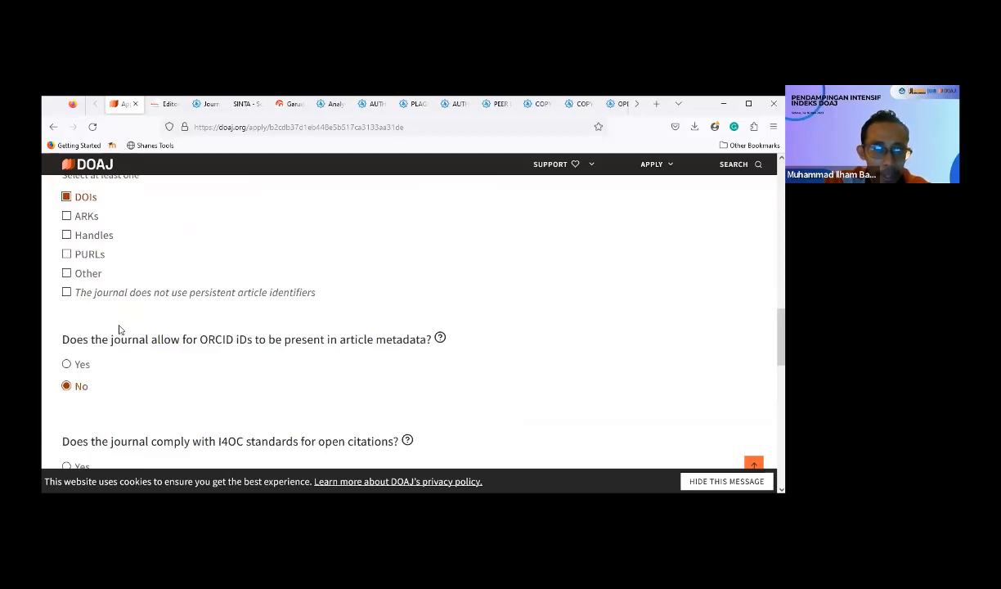
scroll(148, 380, down, 2)
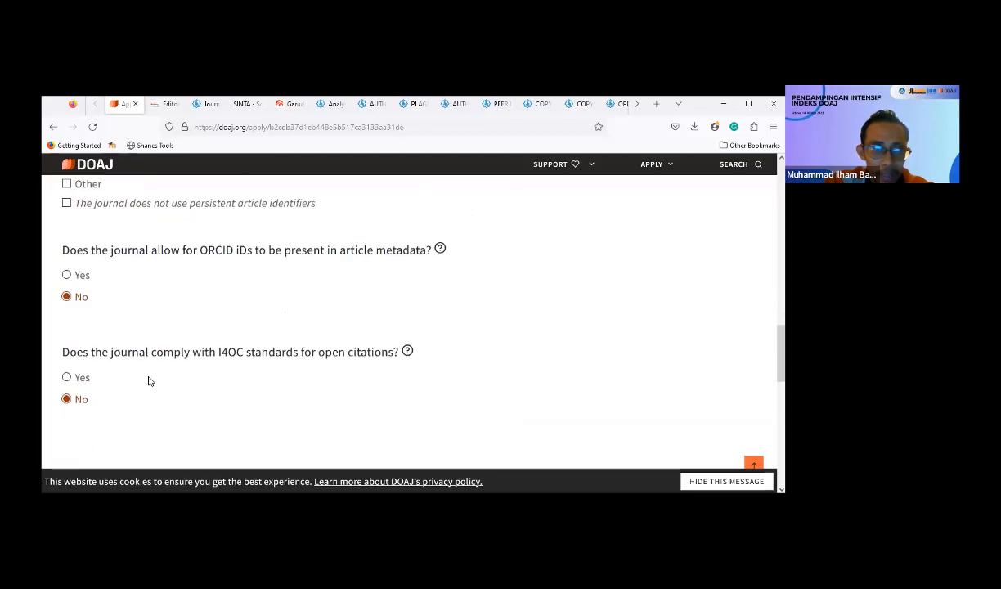
scroll(148, 380, down, 1)
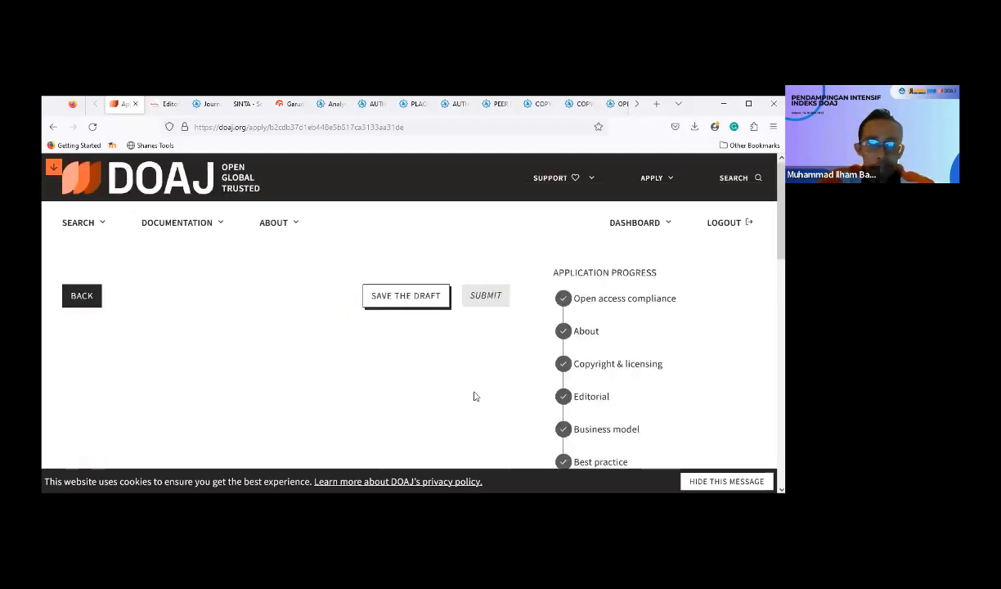
Step: Review the Open access compliance answers and the start of the About the journal section on the application's final review page
scroll(476, 397, down, 1)
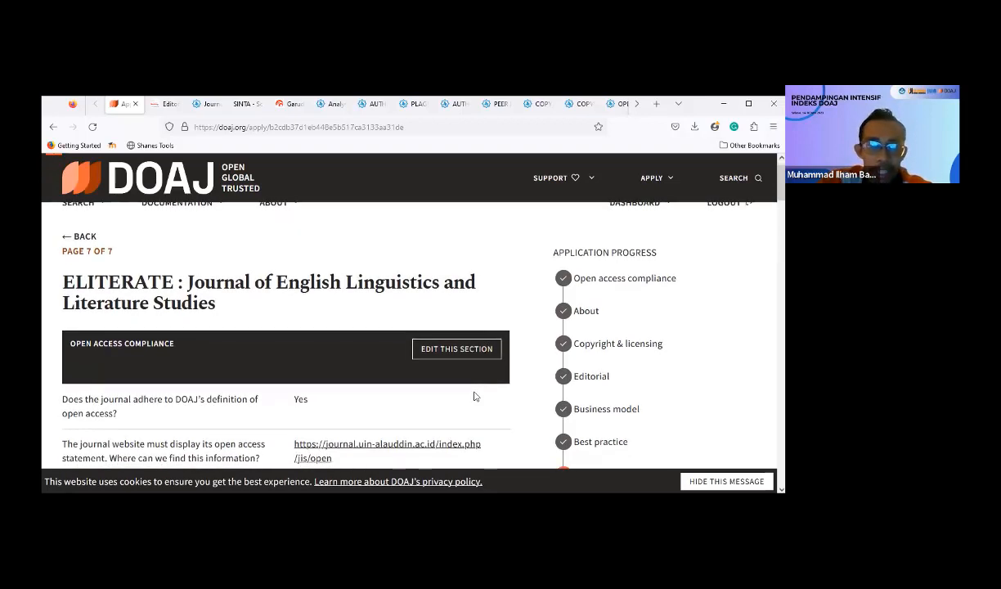
scroll(474, 397, down, 3)
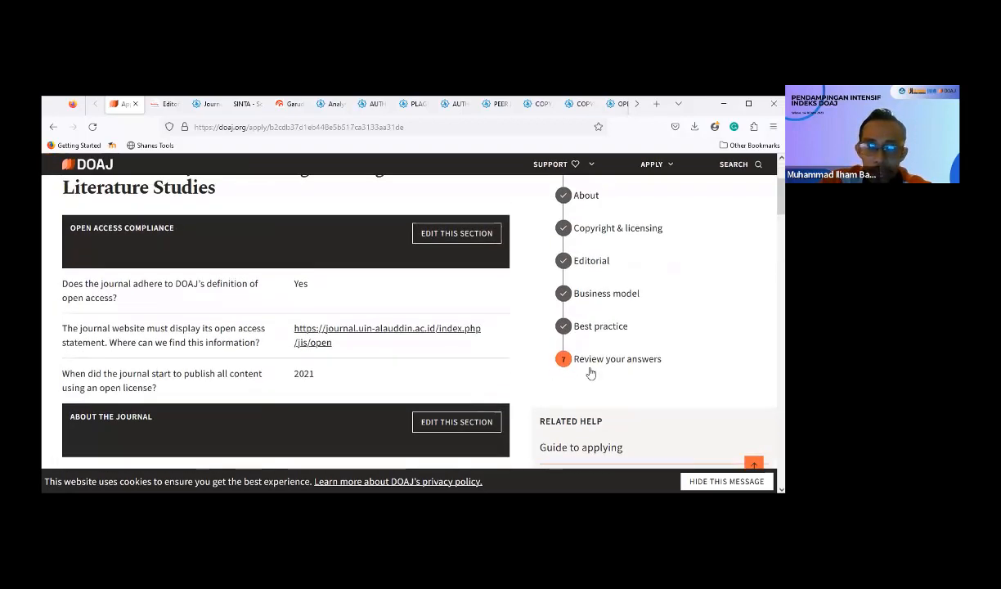
scroll(357, 328, up, 3)
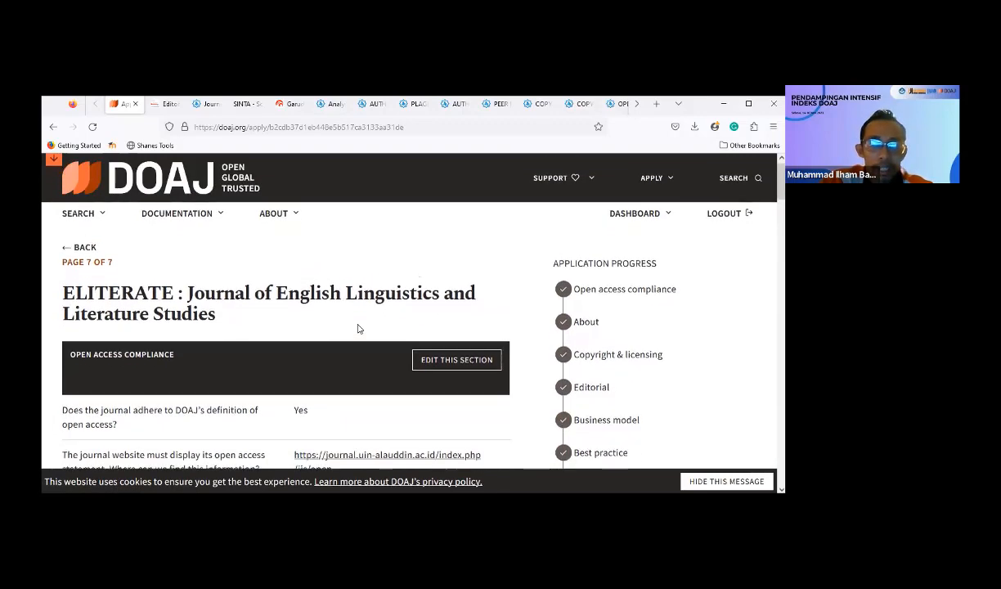
scroll(358, 328, down, 1)
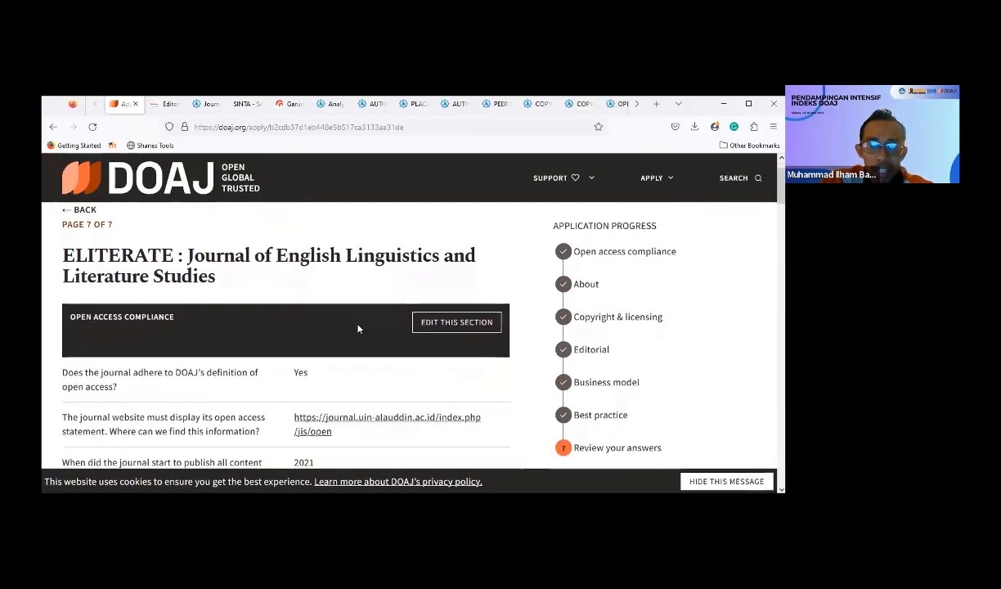
scroll(357, 328, down, 2)
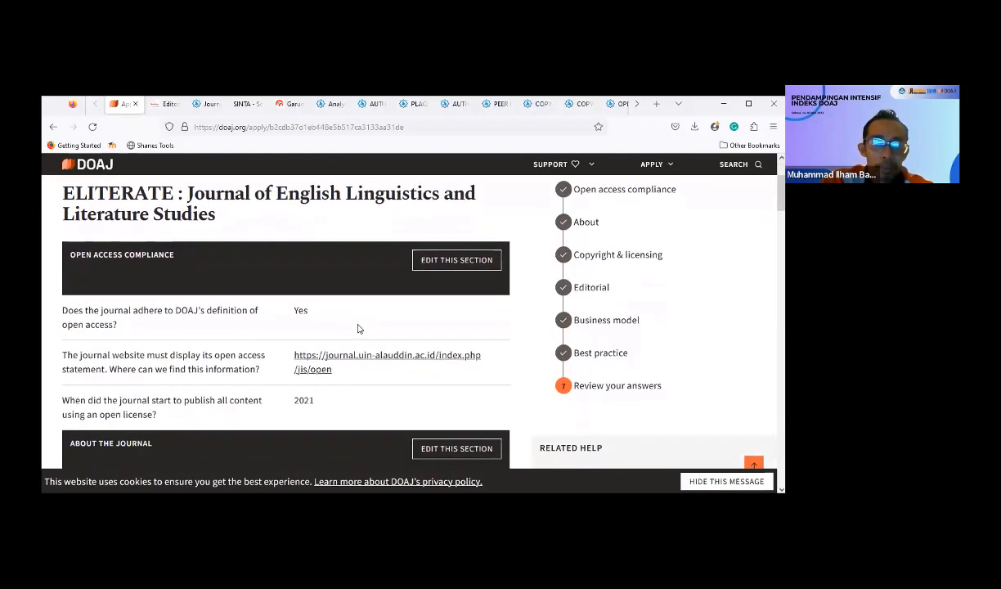
scroll(358, 329, up, 1)
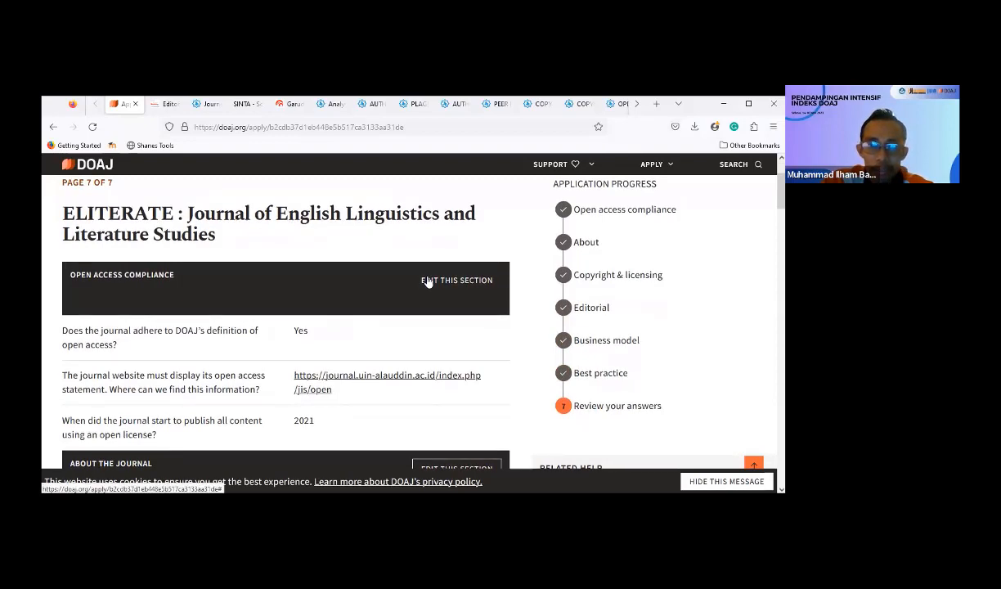
scroll(427, 281, down, 2)
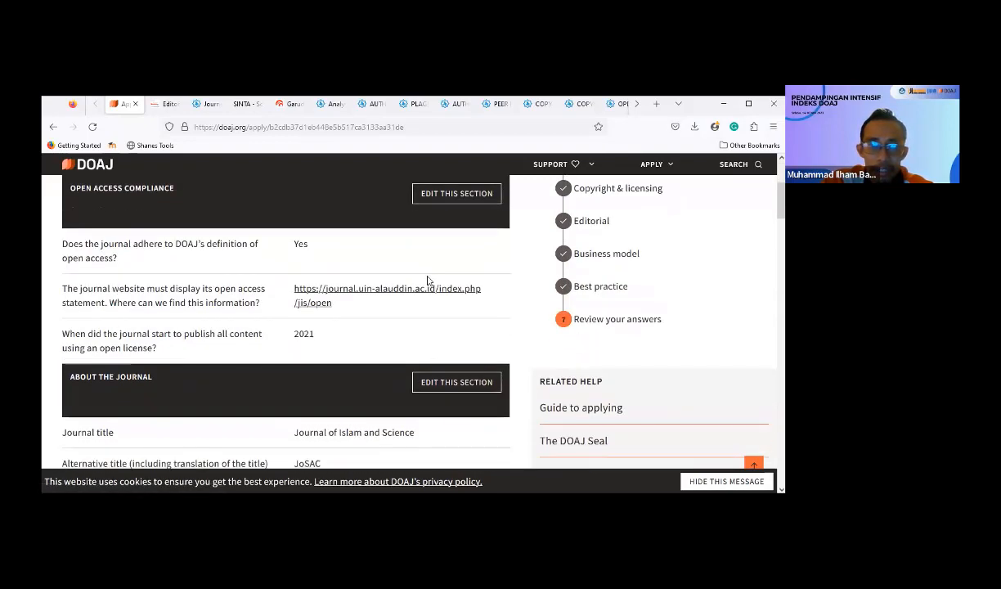
scroll(193, 259, up, 1)
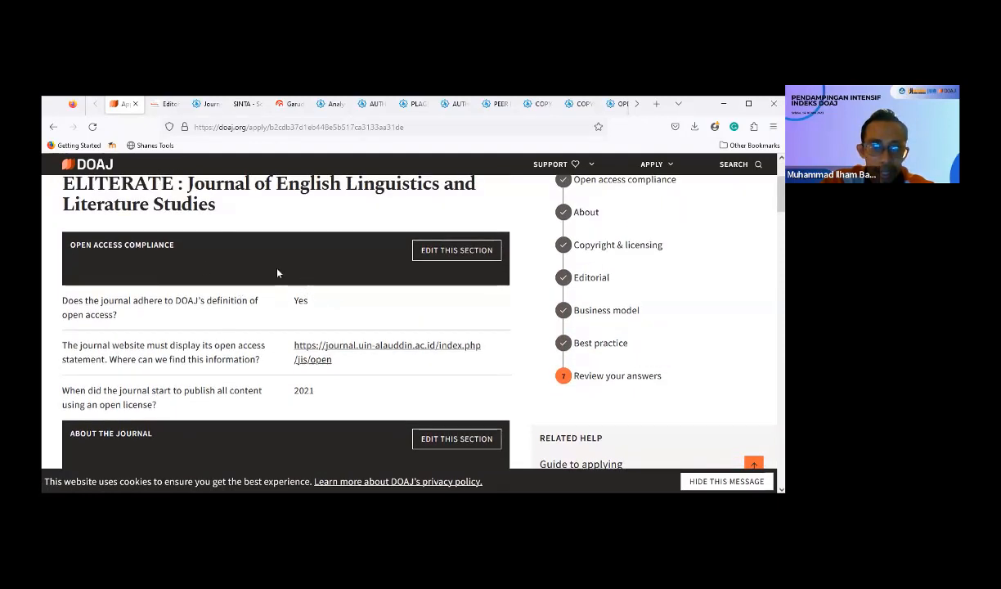
scroll(270, 328, down, 1)
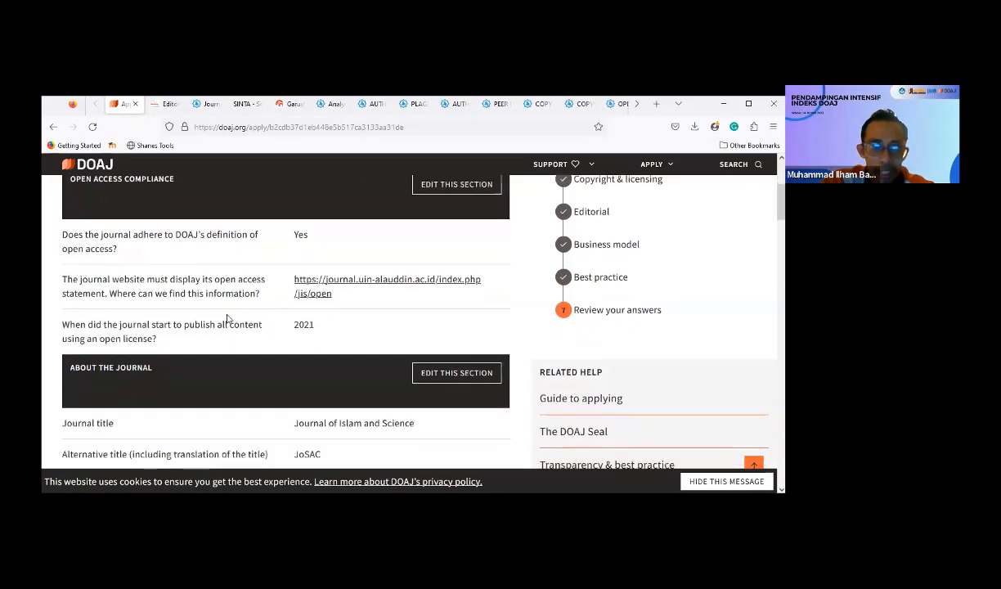
Step: Check the open access statement link from the Open access compliance answers, and return to the application's review page
click(312, 284)
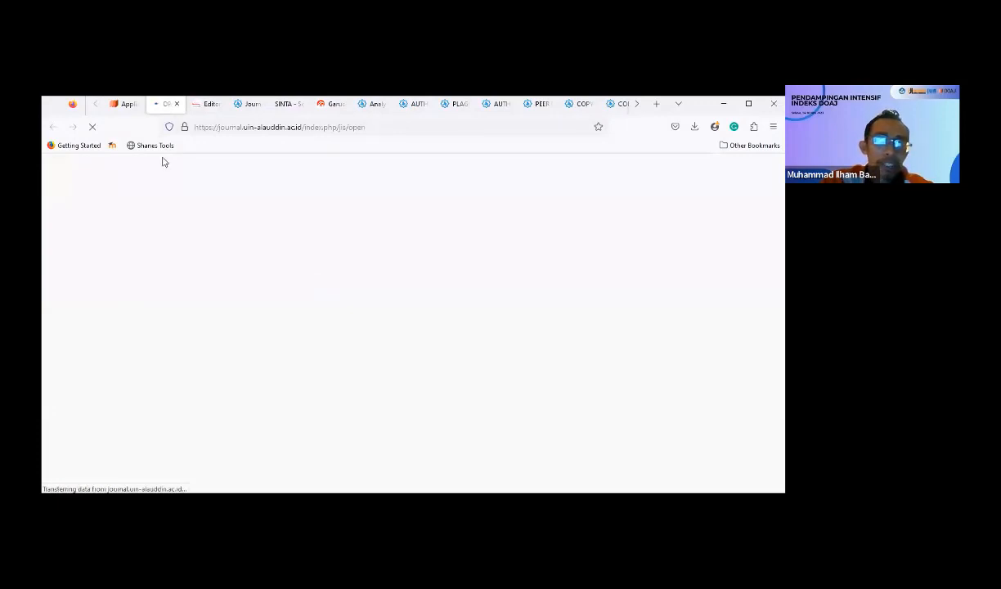
click(126, 106)
scroll(309, 340, down, 3)
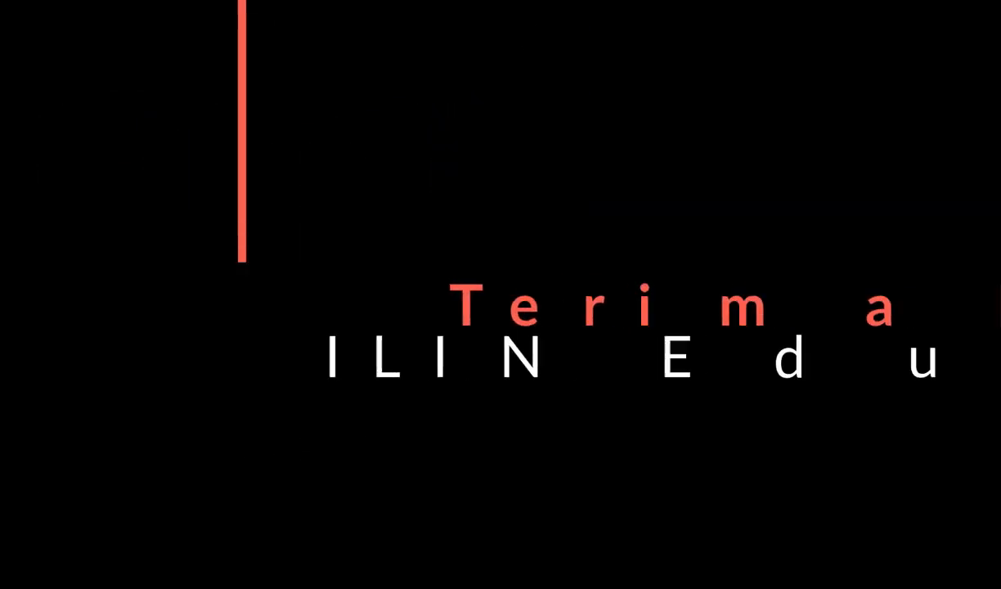